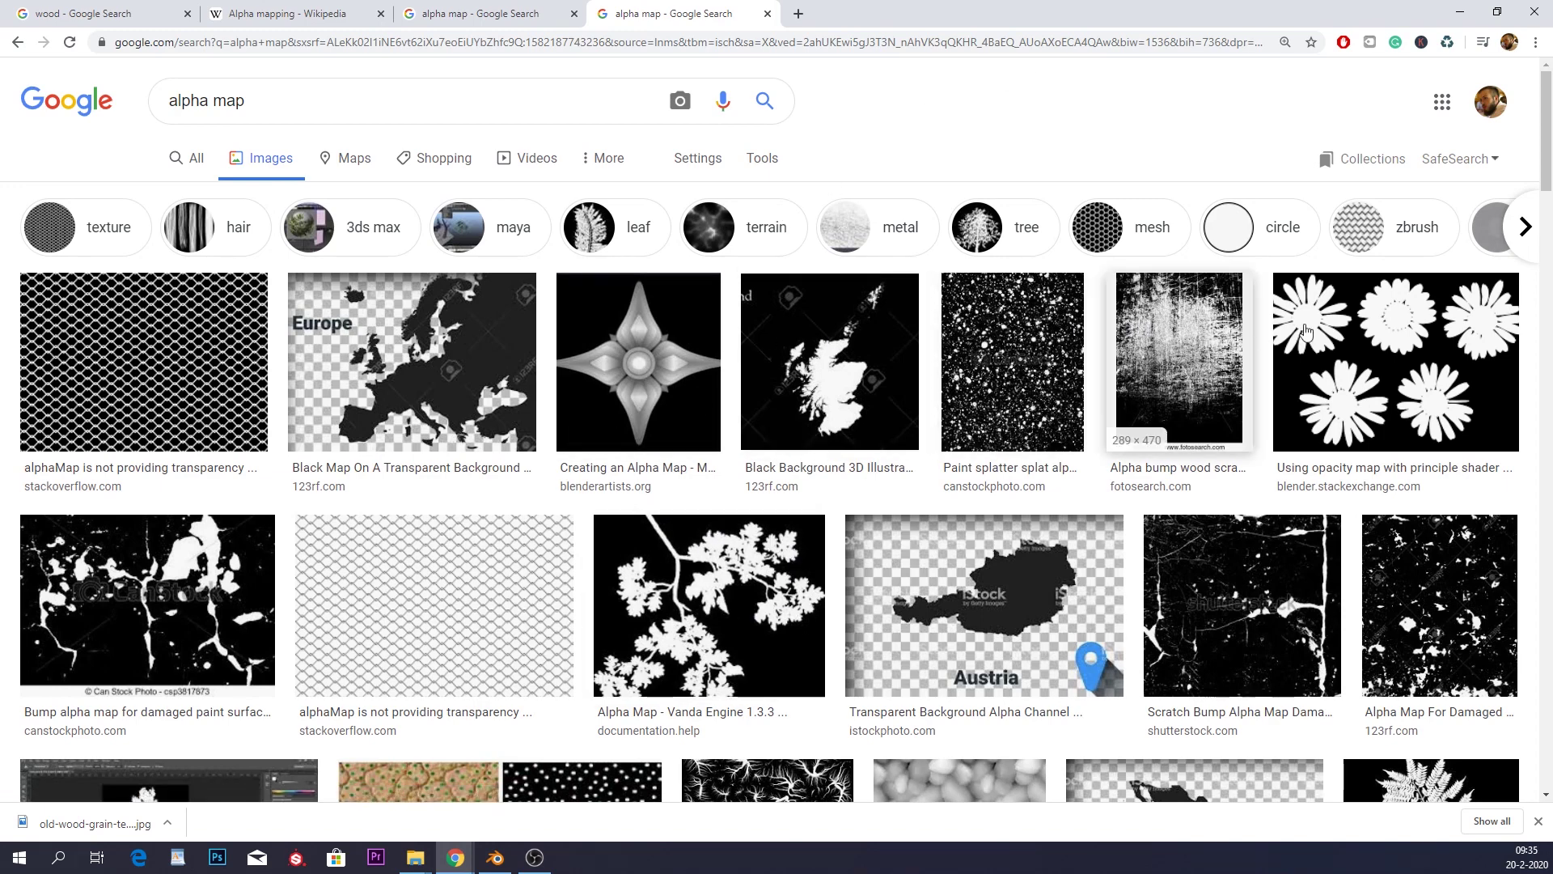
Look through the Google Images alpha map results, then switch back to Blender's default cube.
{"action": "scroll", "coordinate": [761, 353], "scroll_direction": "down", "scroll_amount": 5}
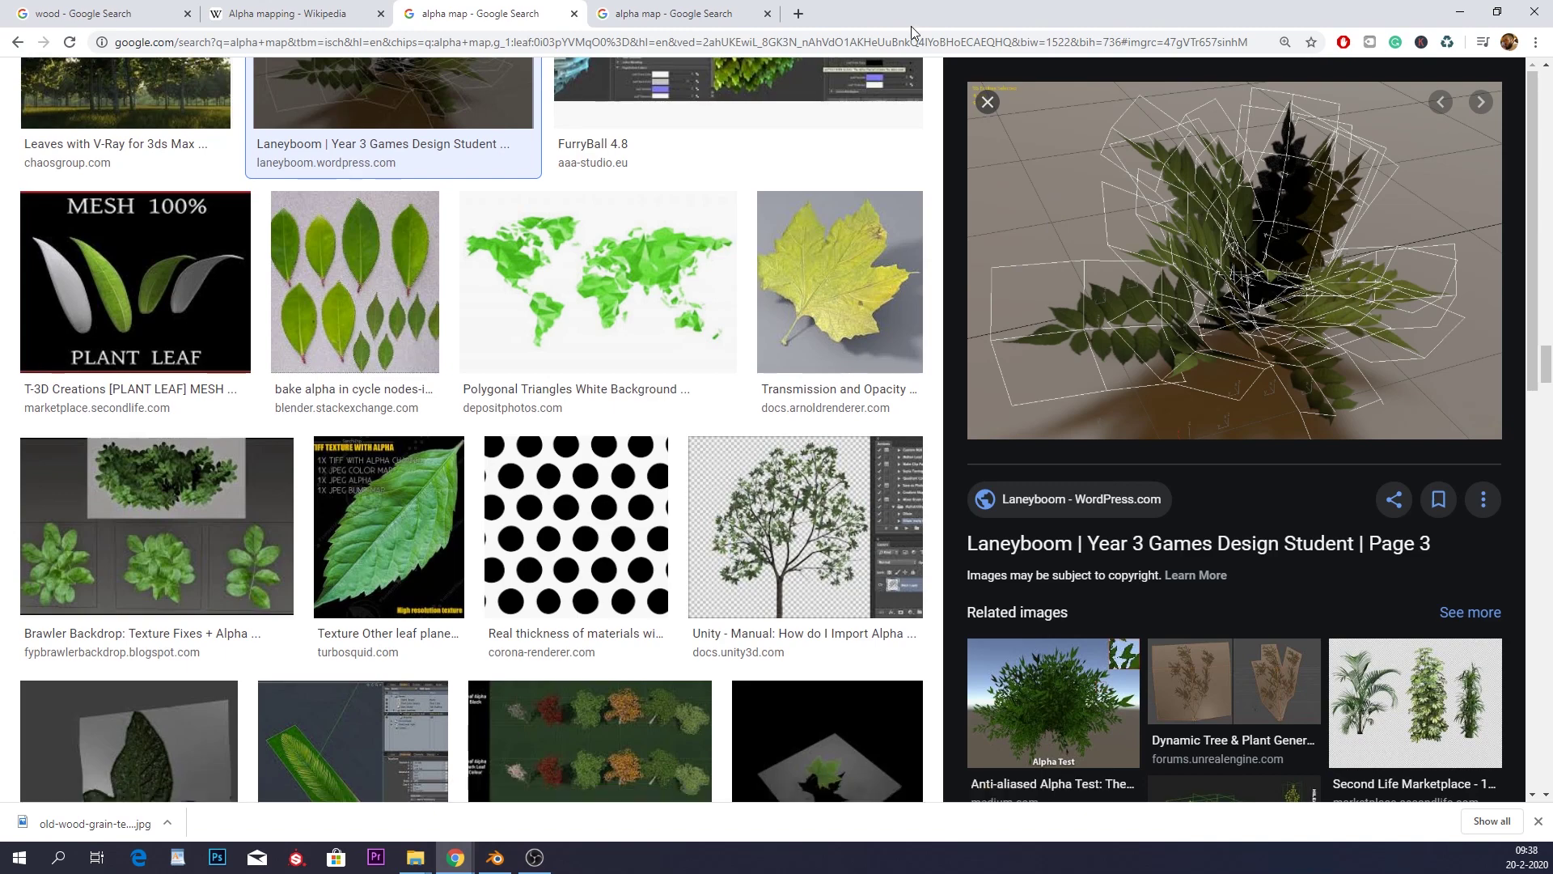
{"action": "left_click", "coordinate": [670, 8]}
{"action": "key", "text": "alt+Tab"}
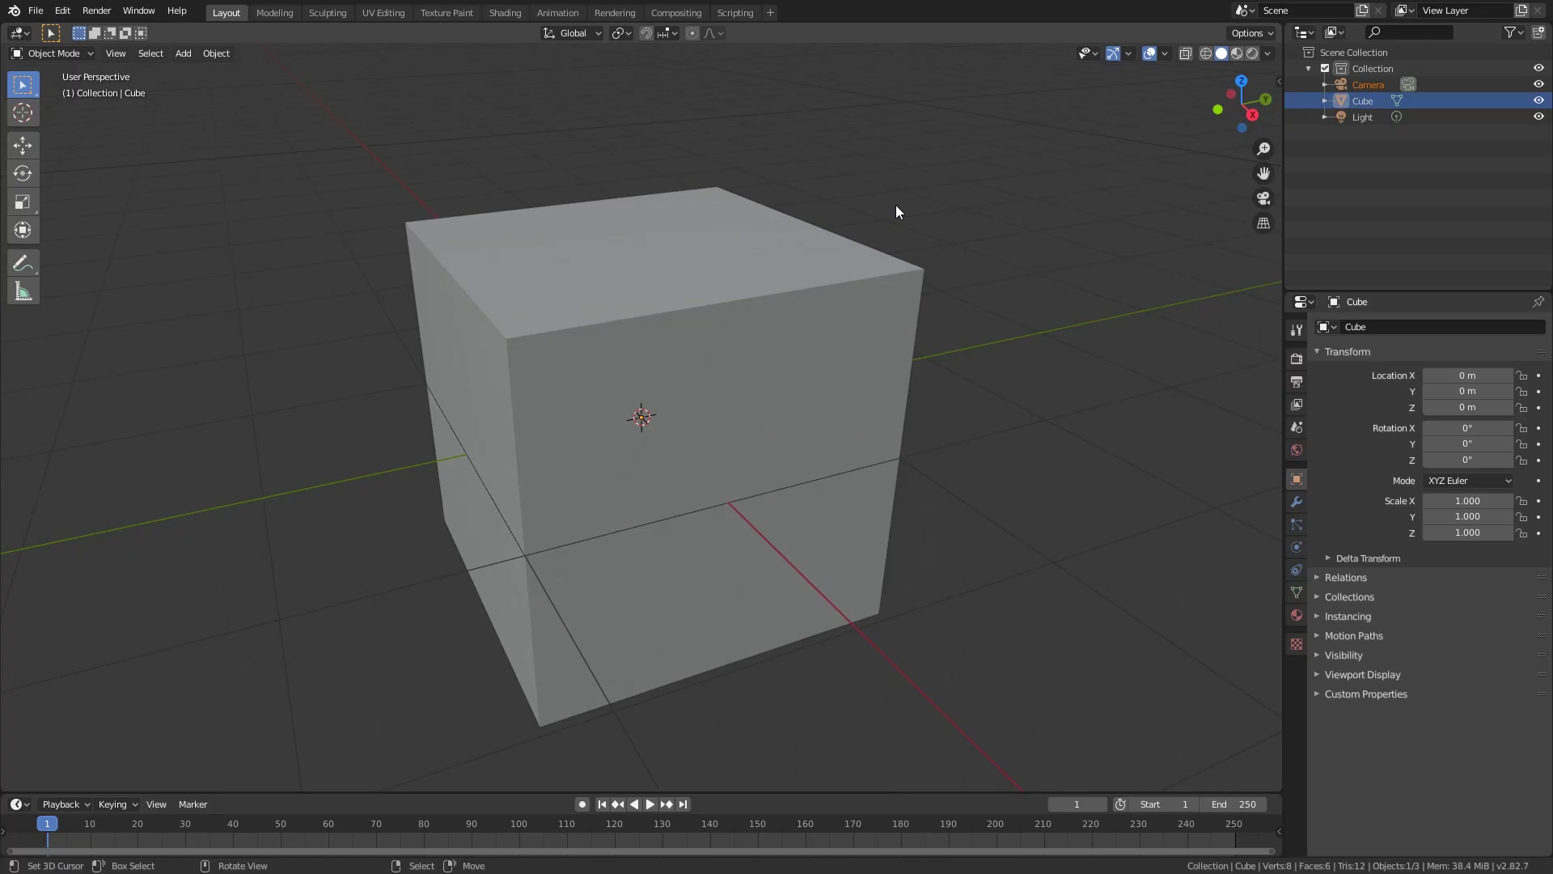
In the Sculpting workspace, save the flowers alpha image and give the Draw brush a new blank texture.
{"action": "left_click", "coordinate": [328, 13]}
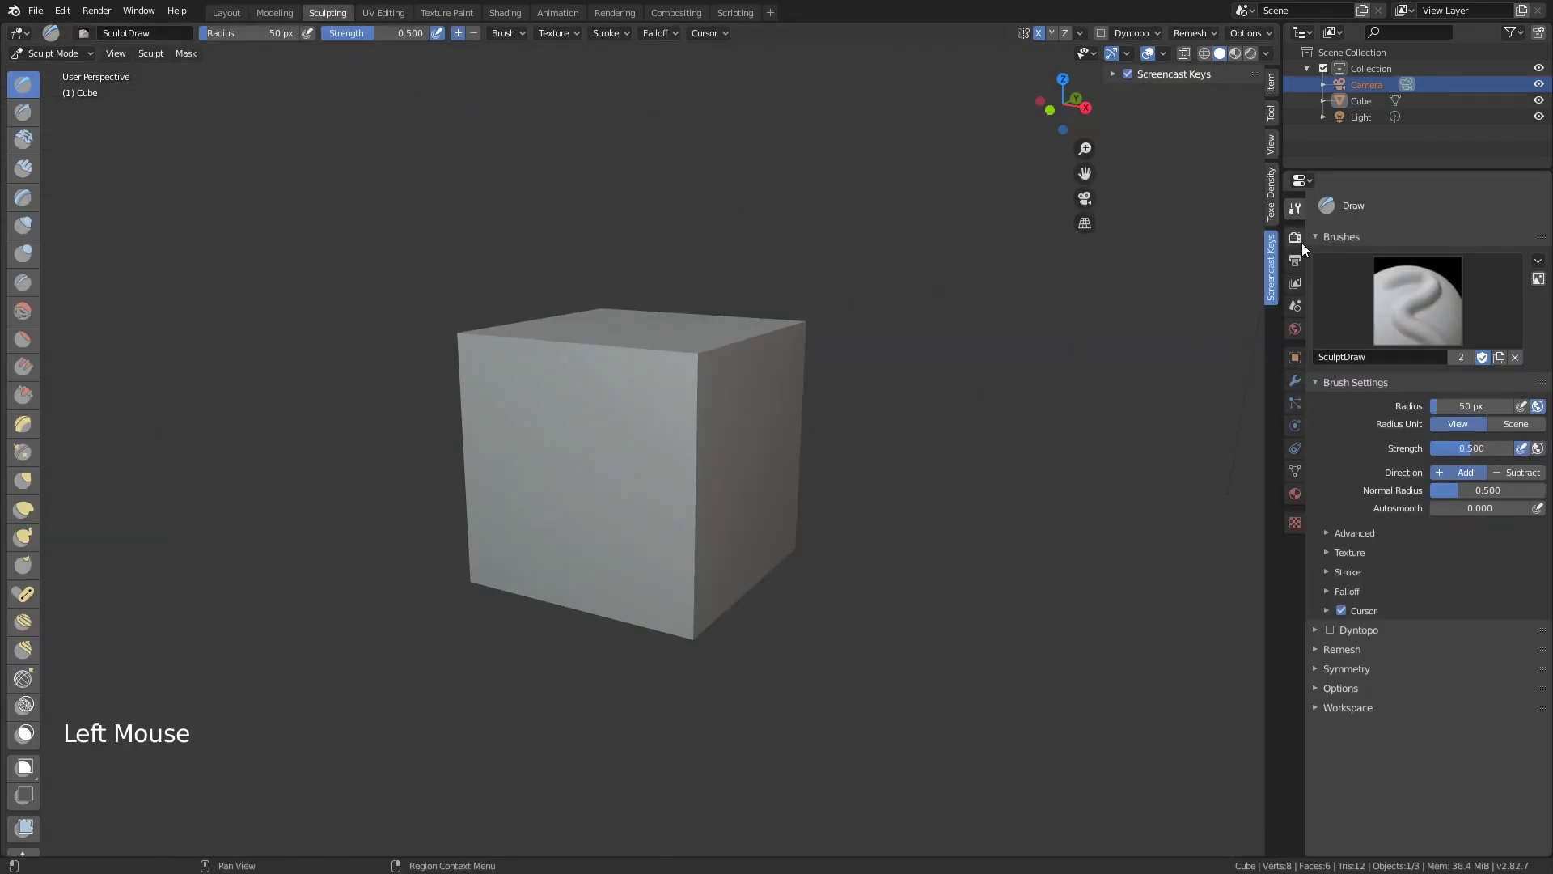
{"action": "left_click", "coordinate": [1350, 553]}
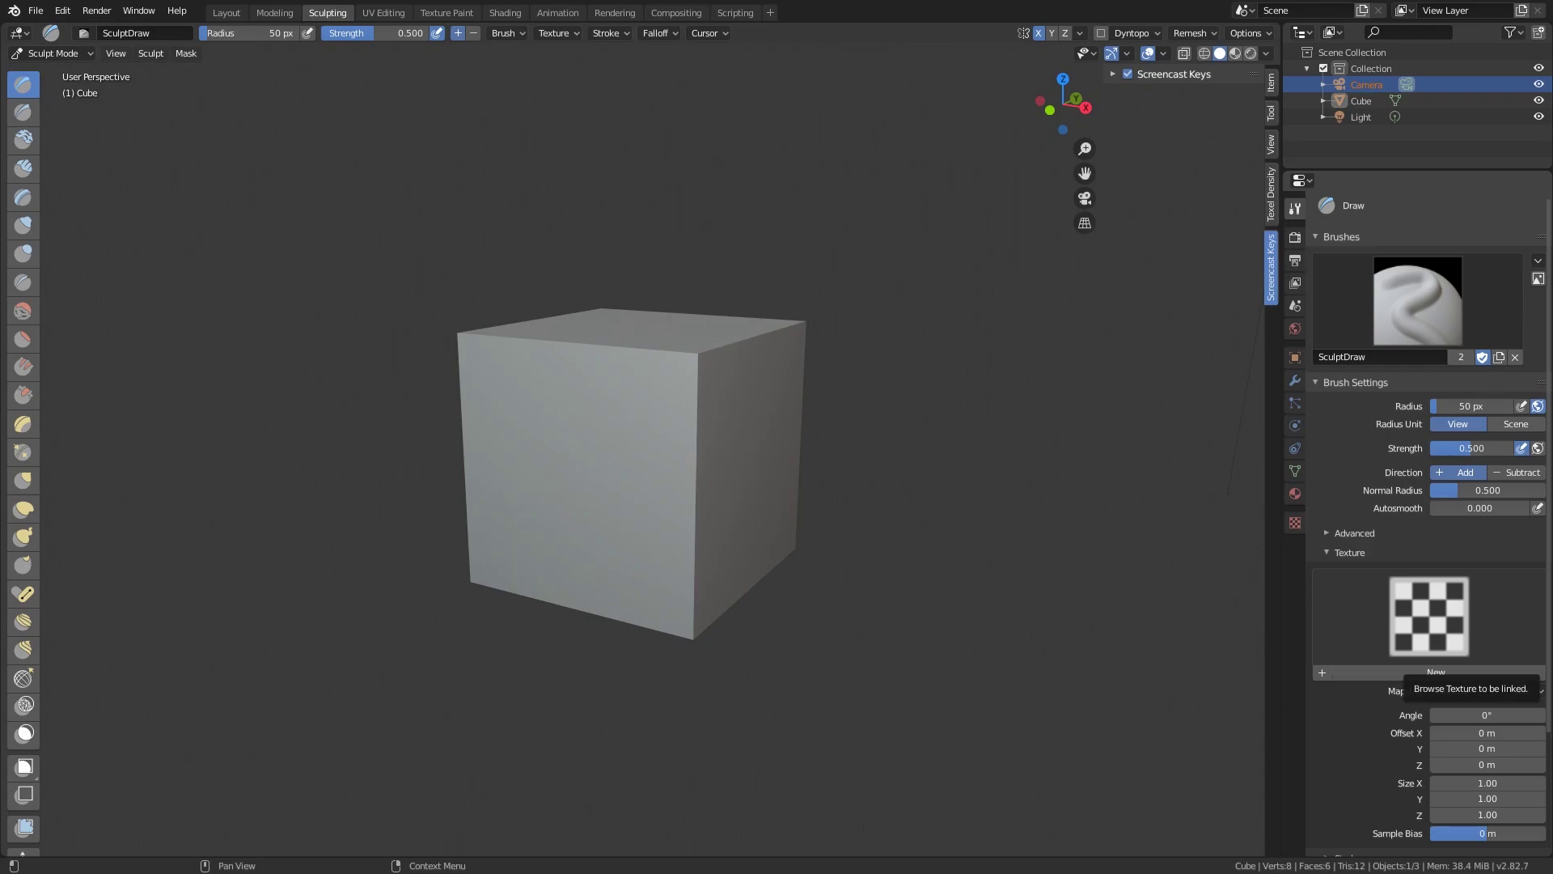
{"action": "key", "text": "alt+Tab"}
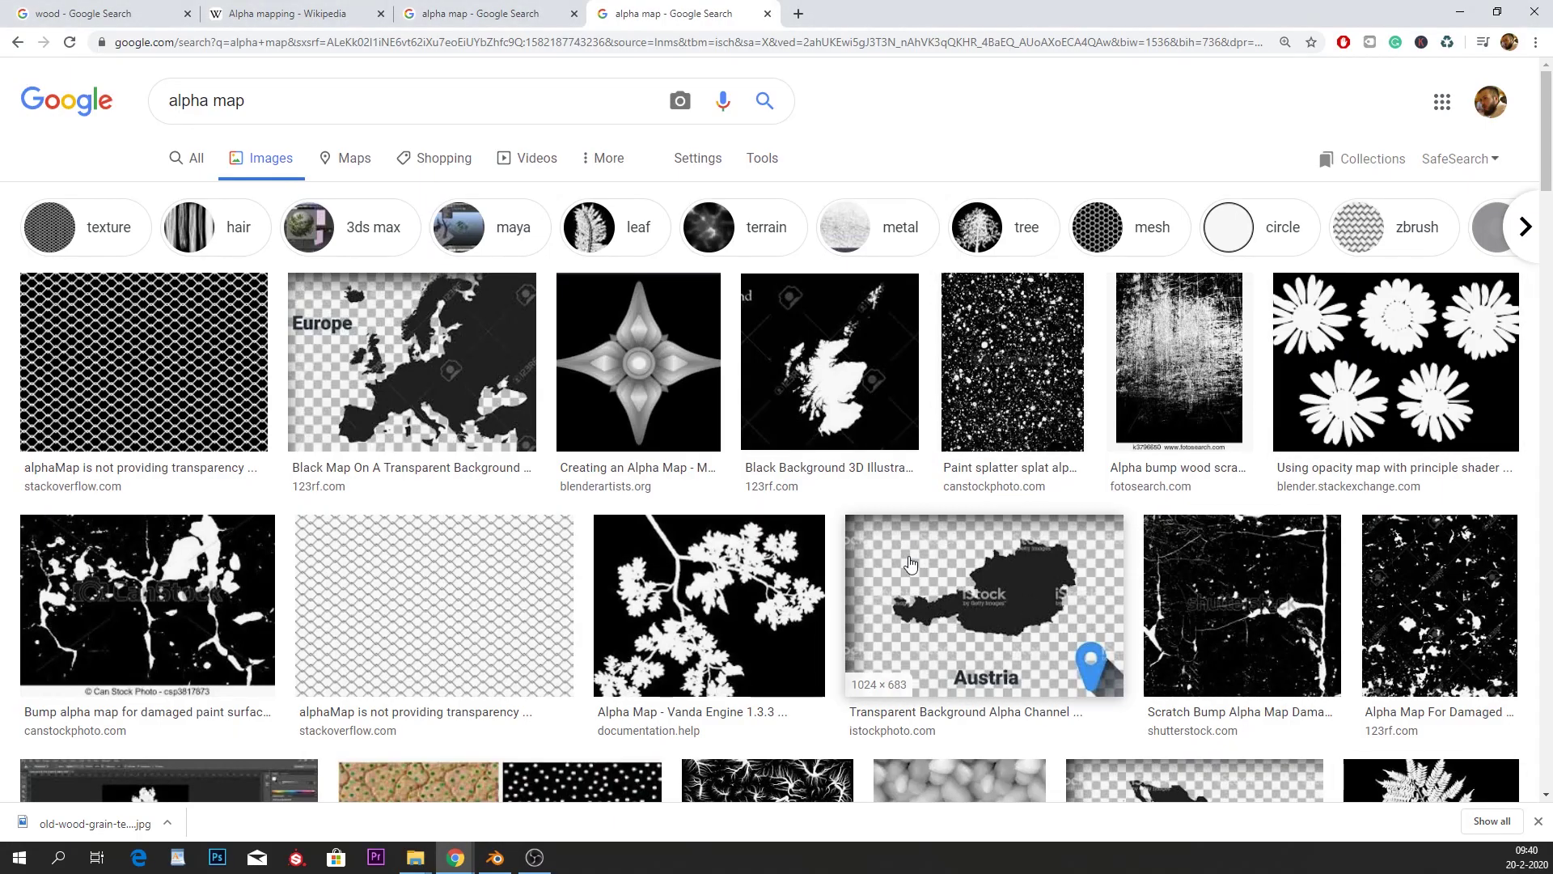
{"action": "left_click", "coordinate": [1350, 364]}
{"action": "right_click", "coordinate": [1157, 253]}
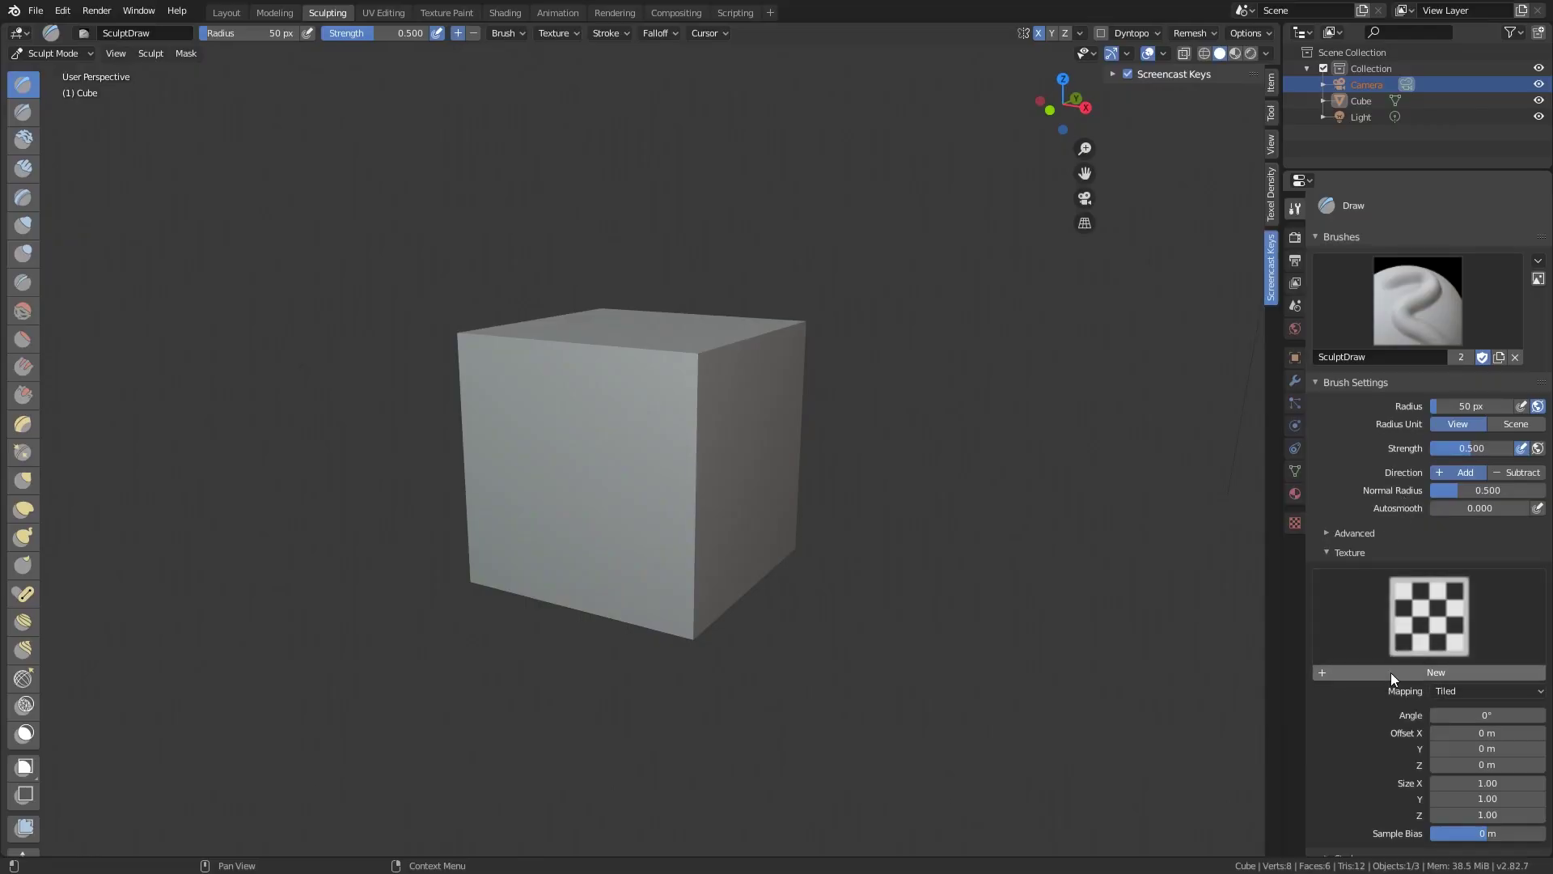
{"action": "left_click", "coordinate": [1390, 672]}
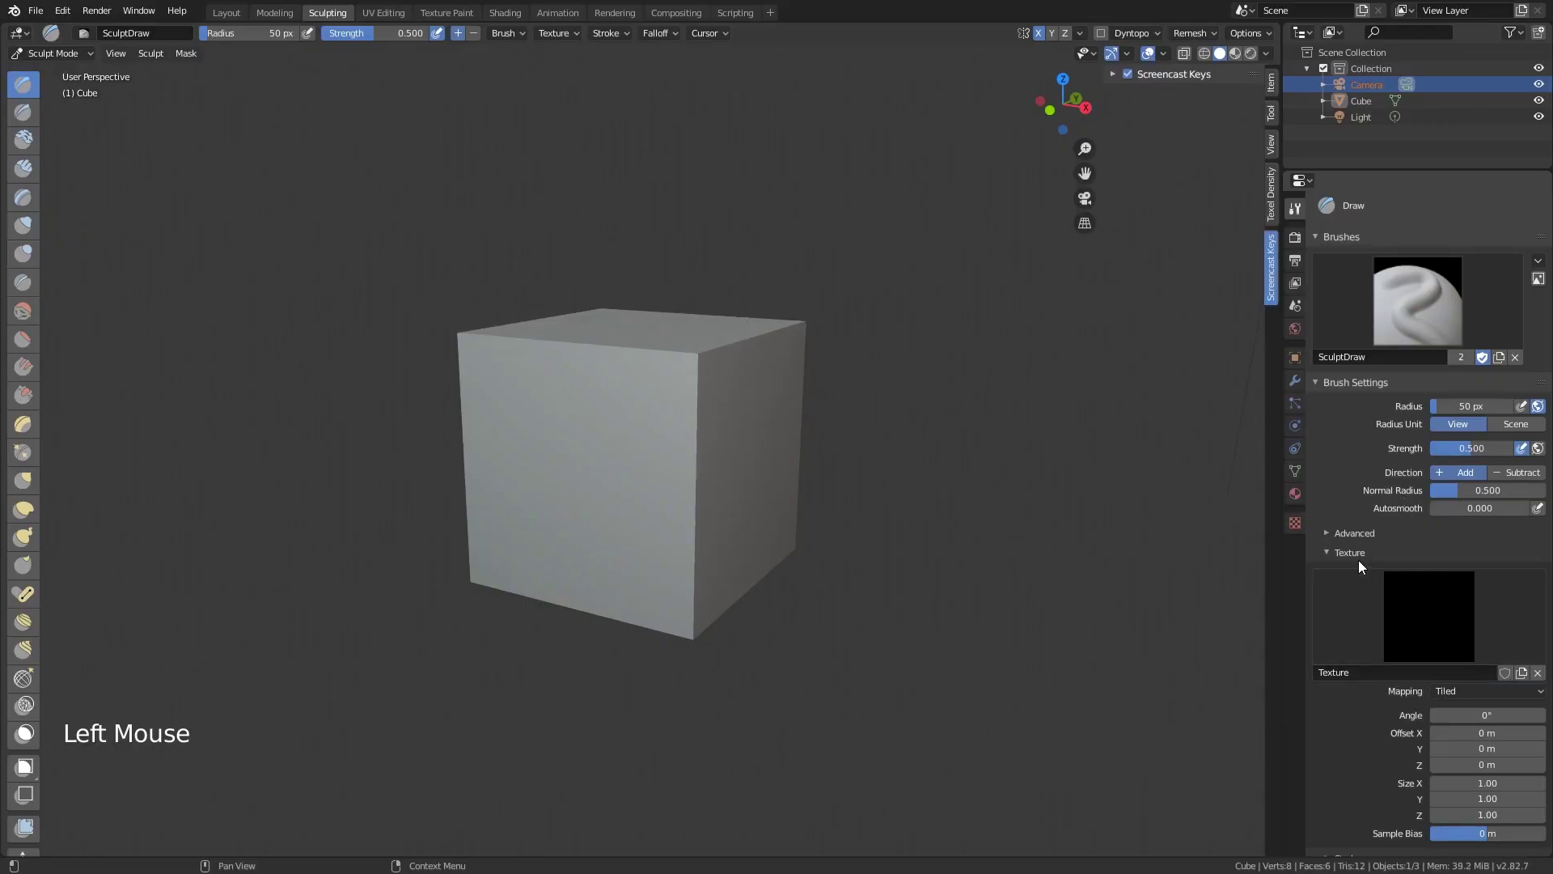
Load the flowers image download.png as the Draw brush's texture image.
{"action": "left_click", "coordinate": [1296, 524]}
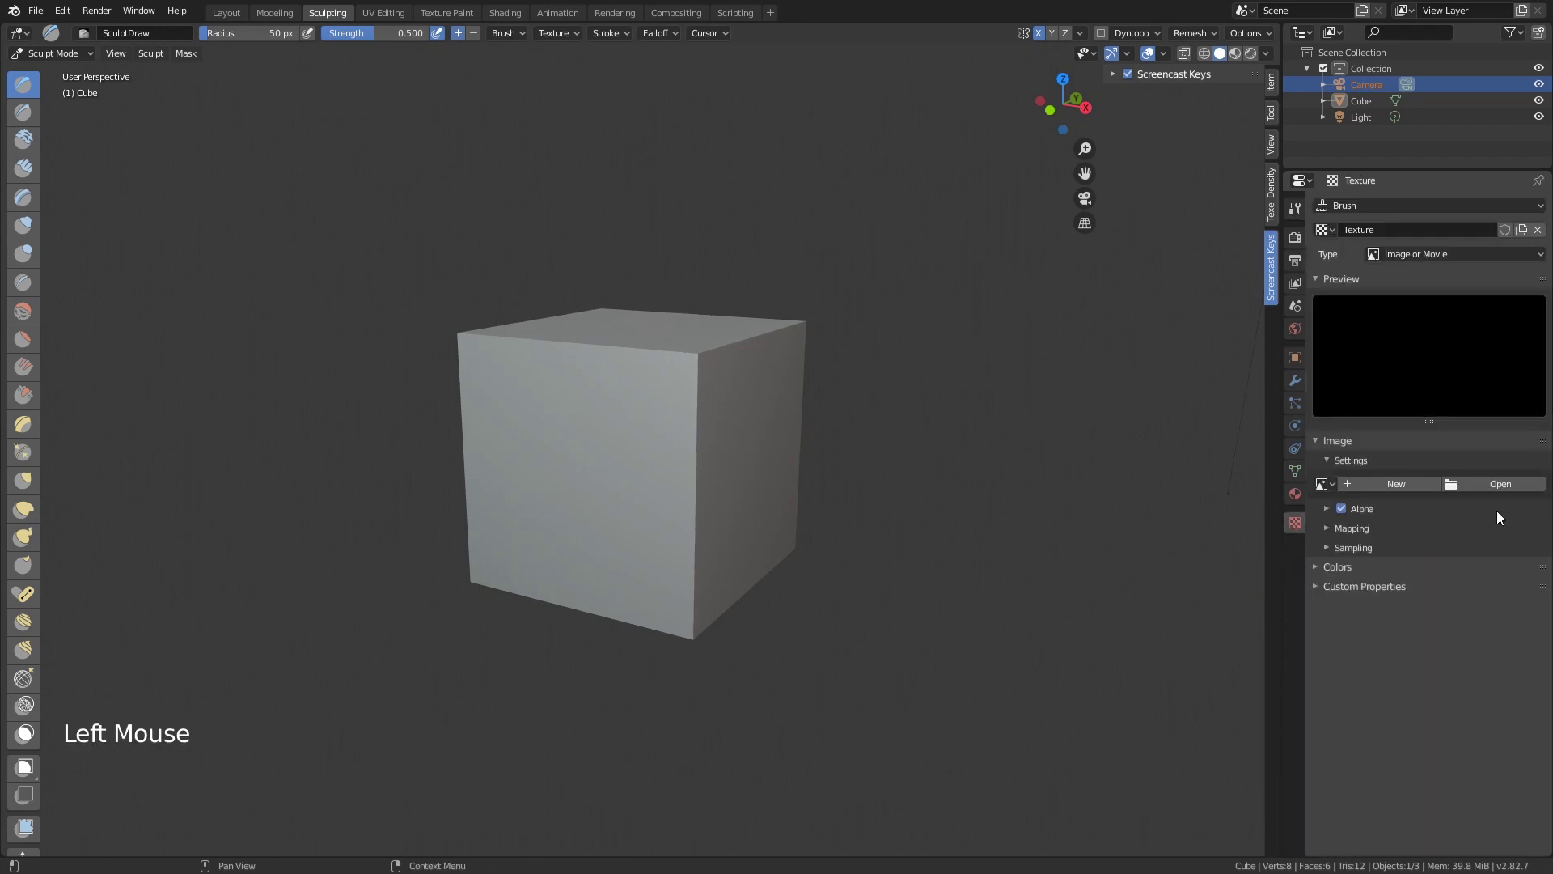
{"action": "left_click", "coordinate": [1503, 486]}
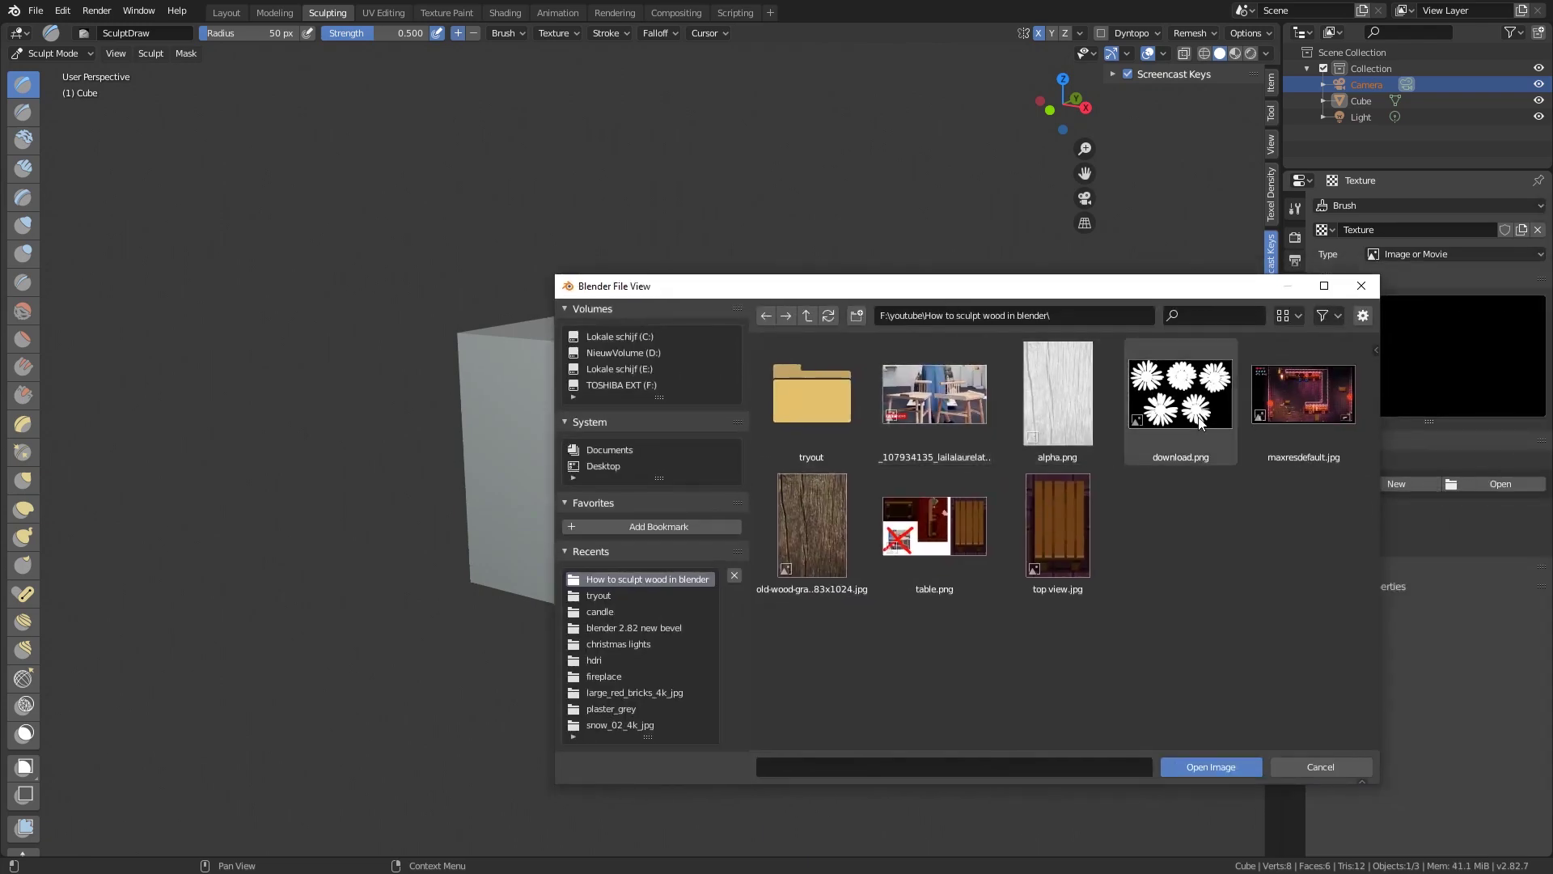
{"action": "double_click", "coordinate": [1199, 414]}
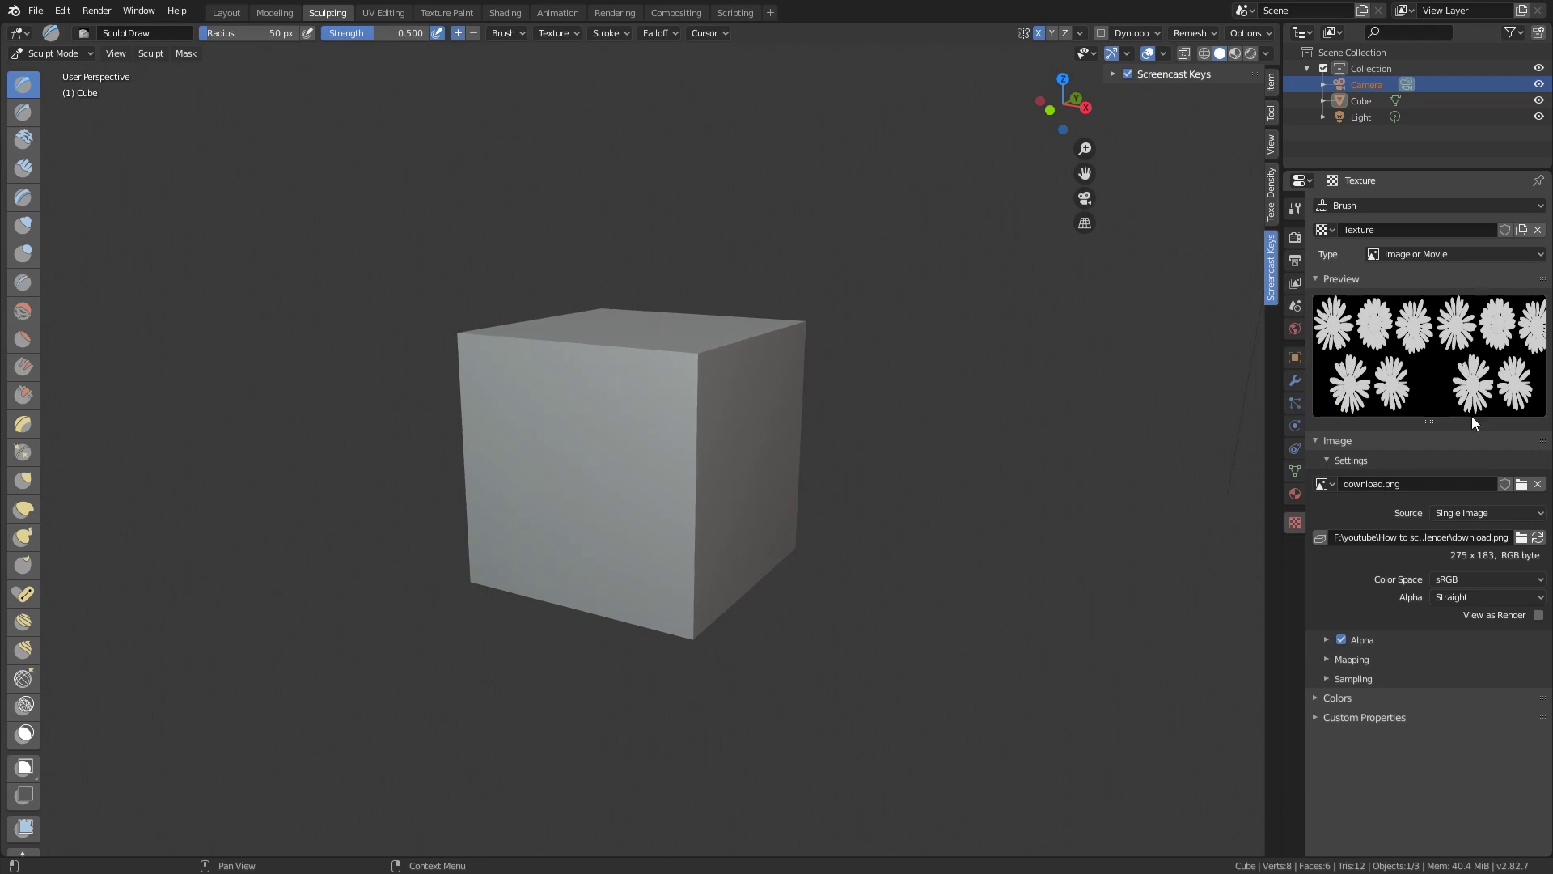
{"action": "left_click", "coordinate": [1356, 661]}
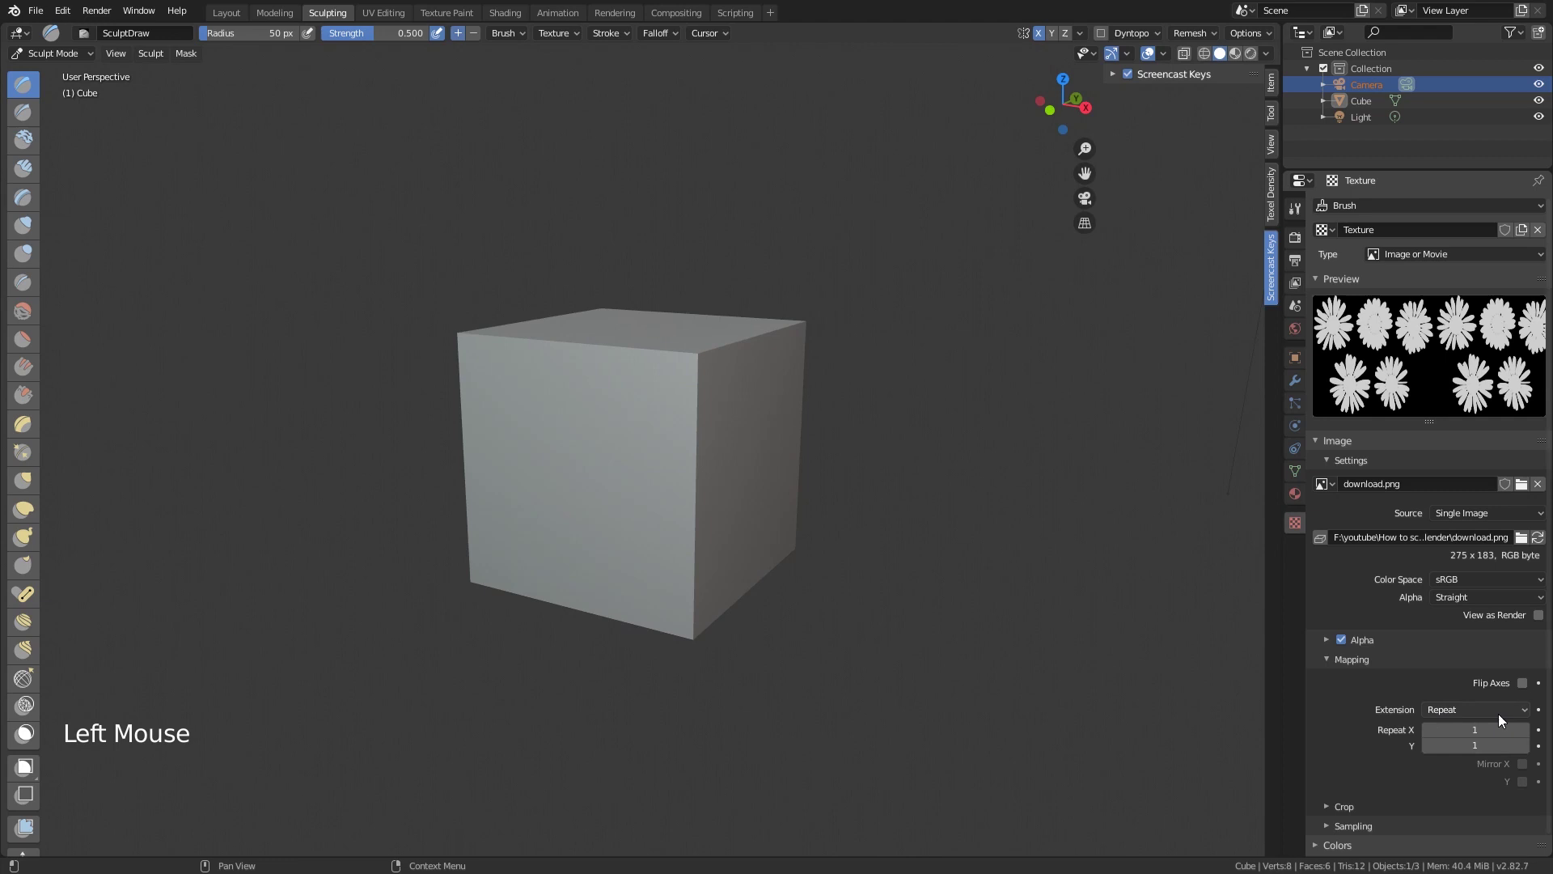
{"action": "left_click", "coordinate": [1362, 660]}
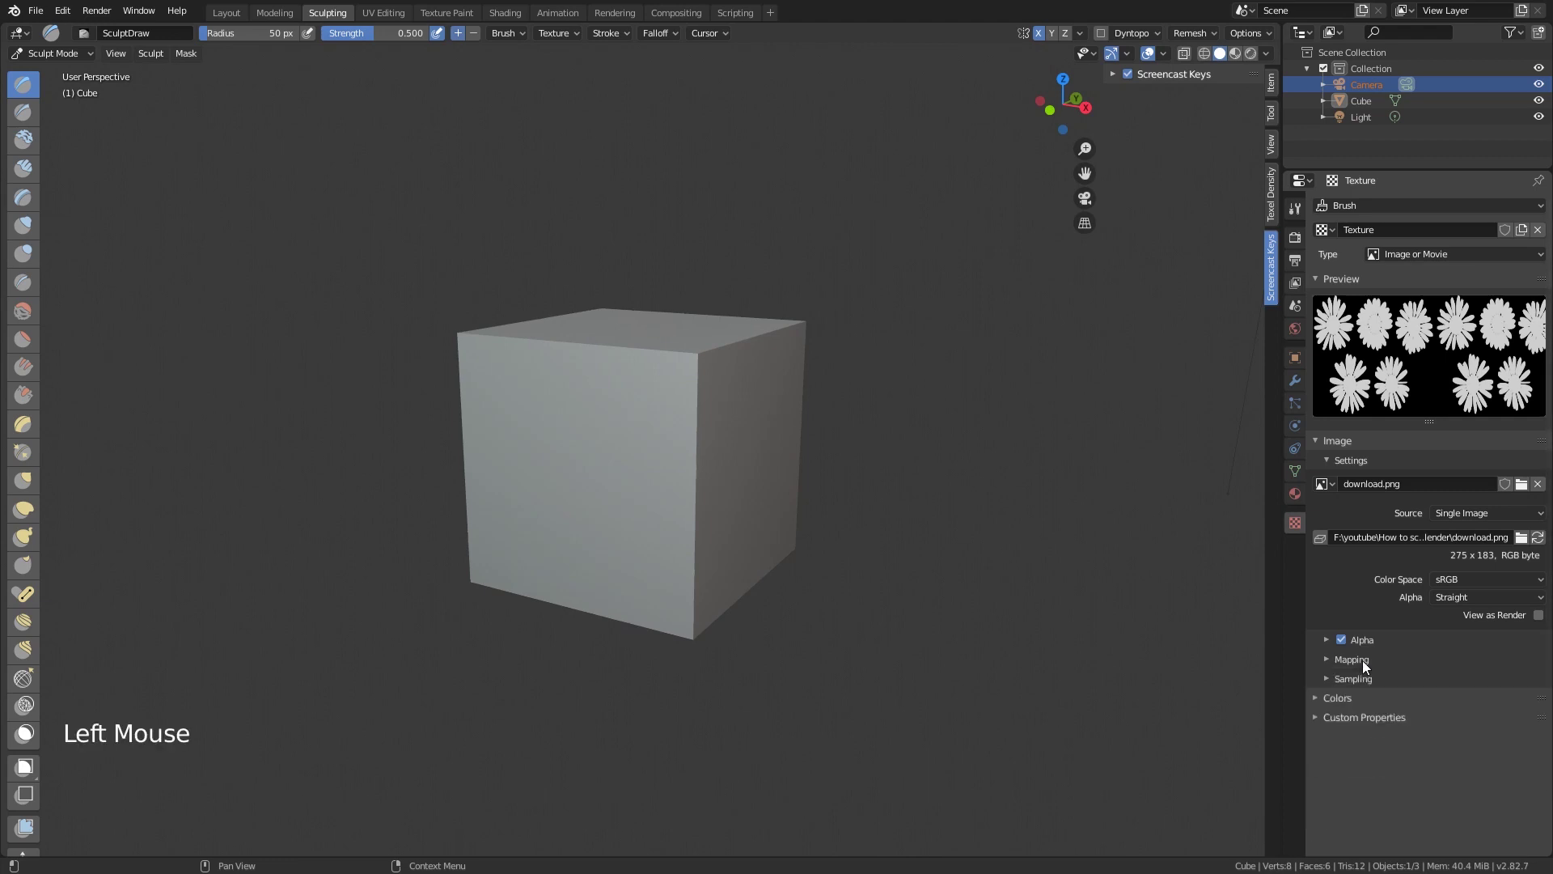
{"action": "left_click", "coordinate": [1295, 209]}
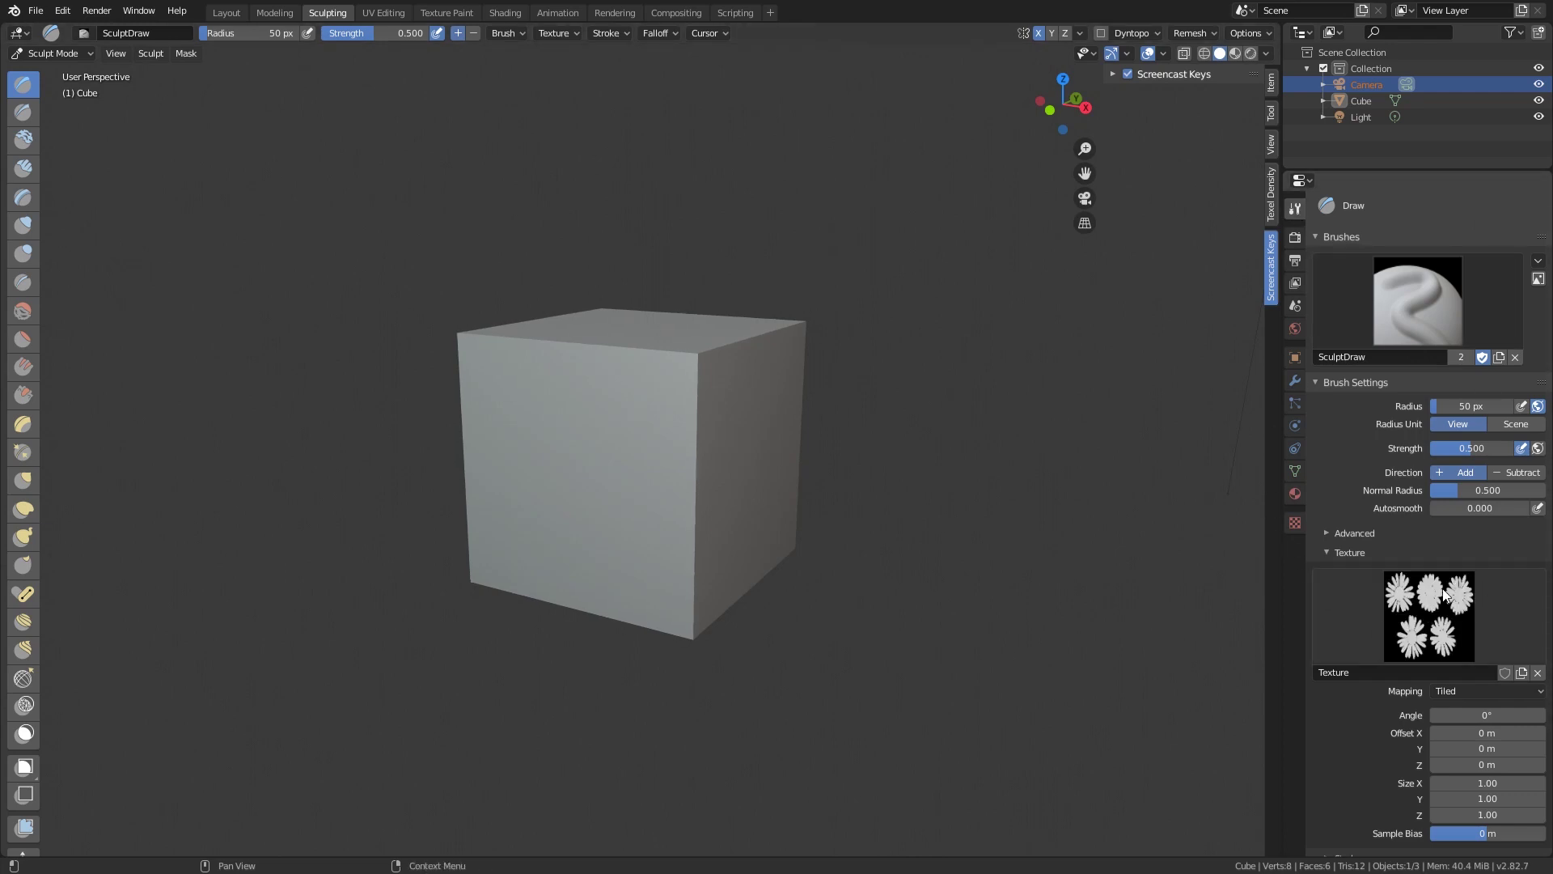
Orbit to the cube's front face and undo back to the finely subdivided, smoothed cube.
{"action": "scroll", "coordinate": [1422, 639], "scroll_direction": "down", "scroll_amount": 1}
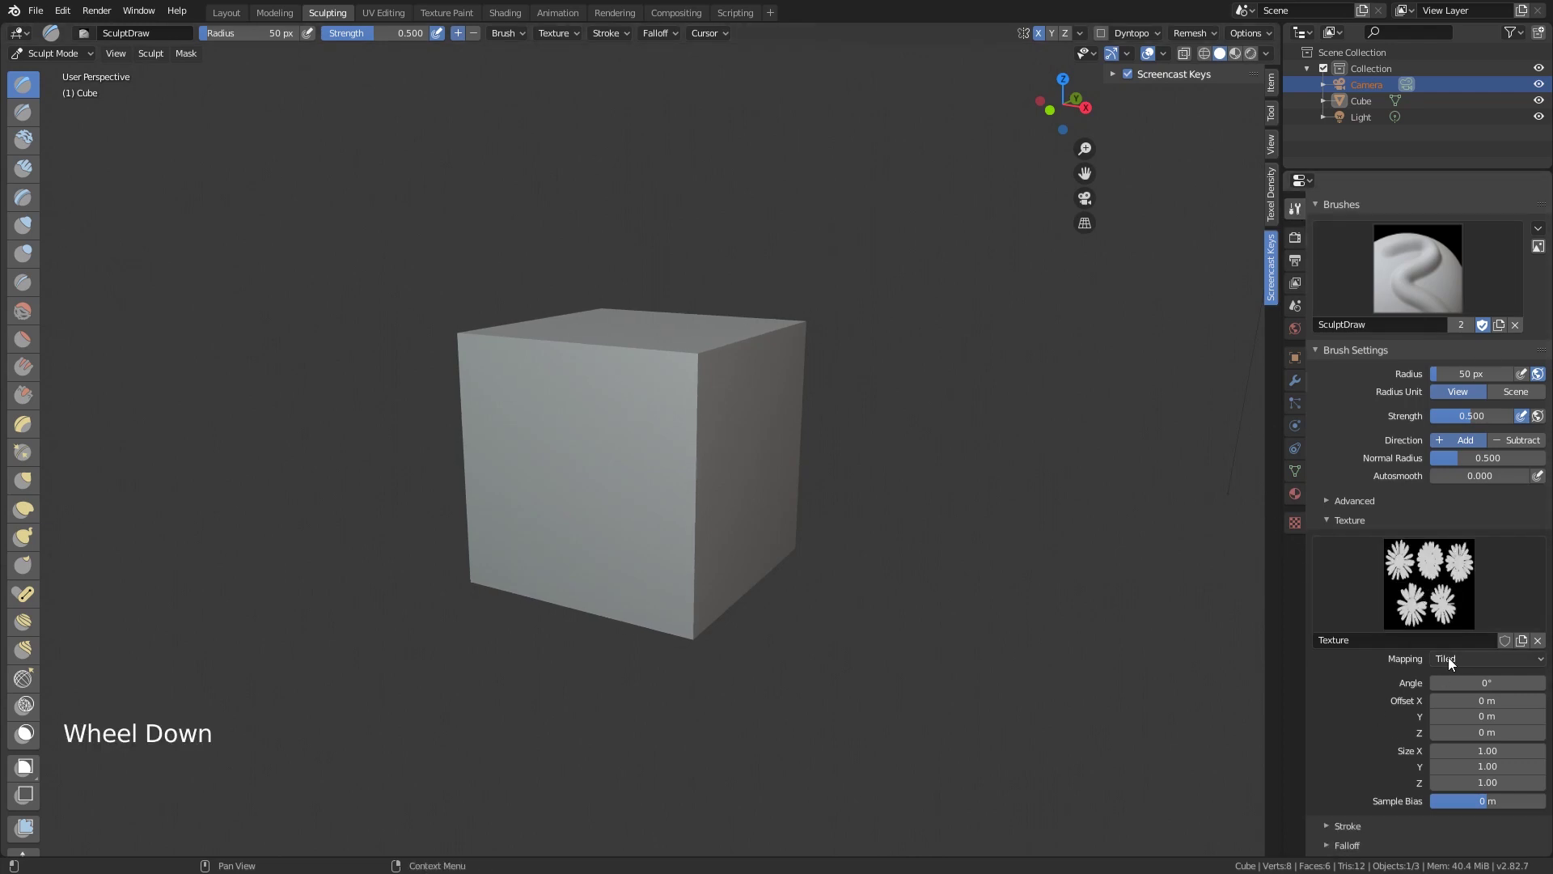
{"action": "left_click", "coordinate": [569, 454]}
{"action": "left_click", "coordinate": [922, 585], "text": "alt"}
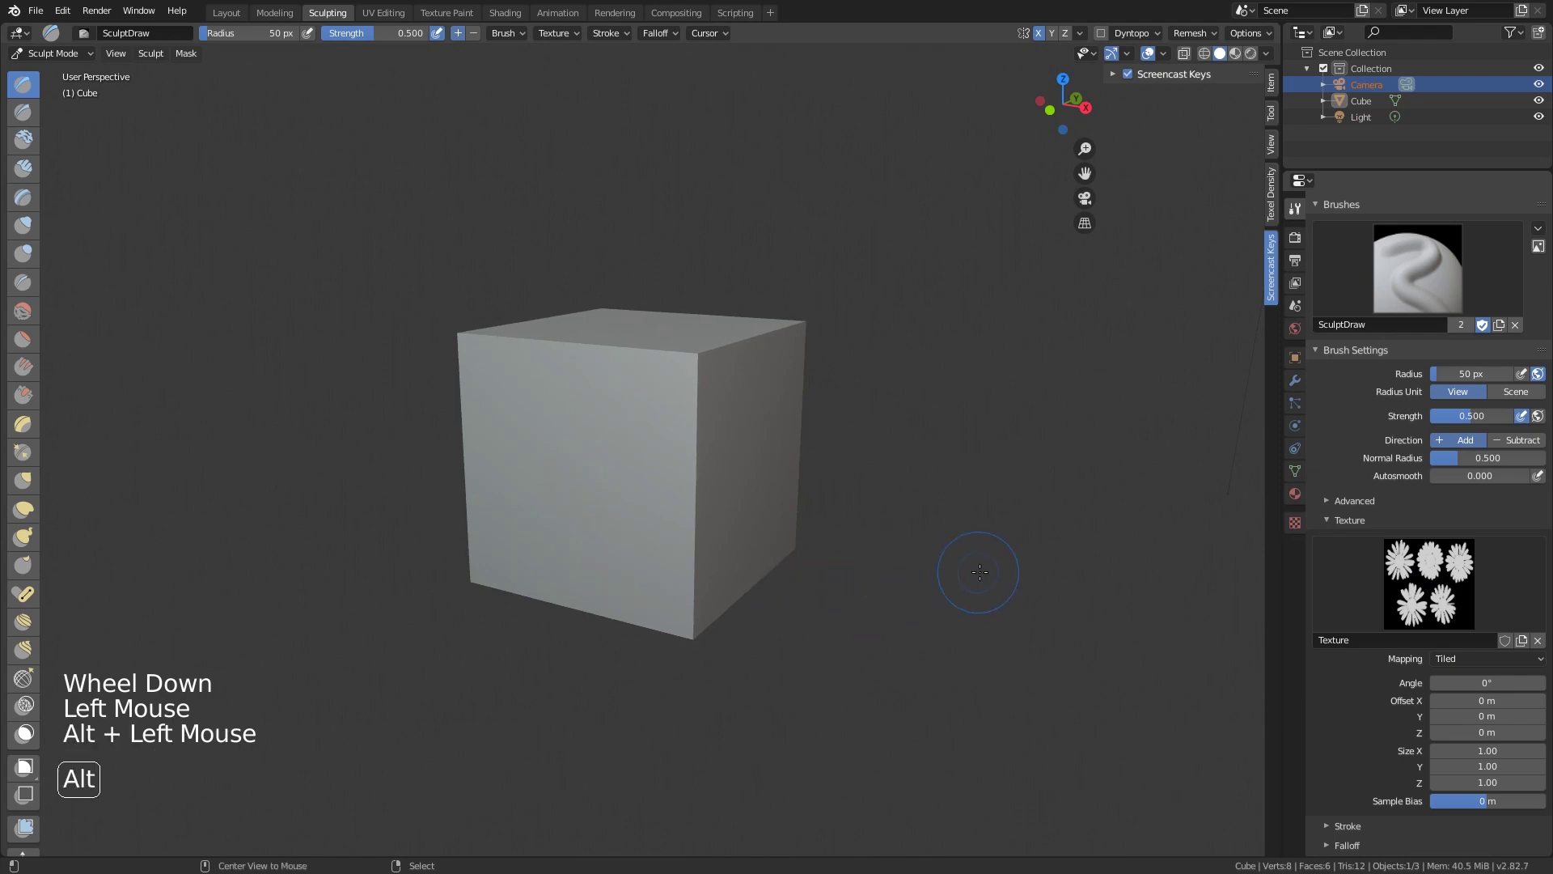
{"action": "middle_click_drag", "start_coordinate": [981, 573], "coordinate": [936, 520]}
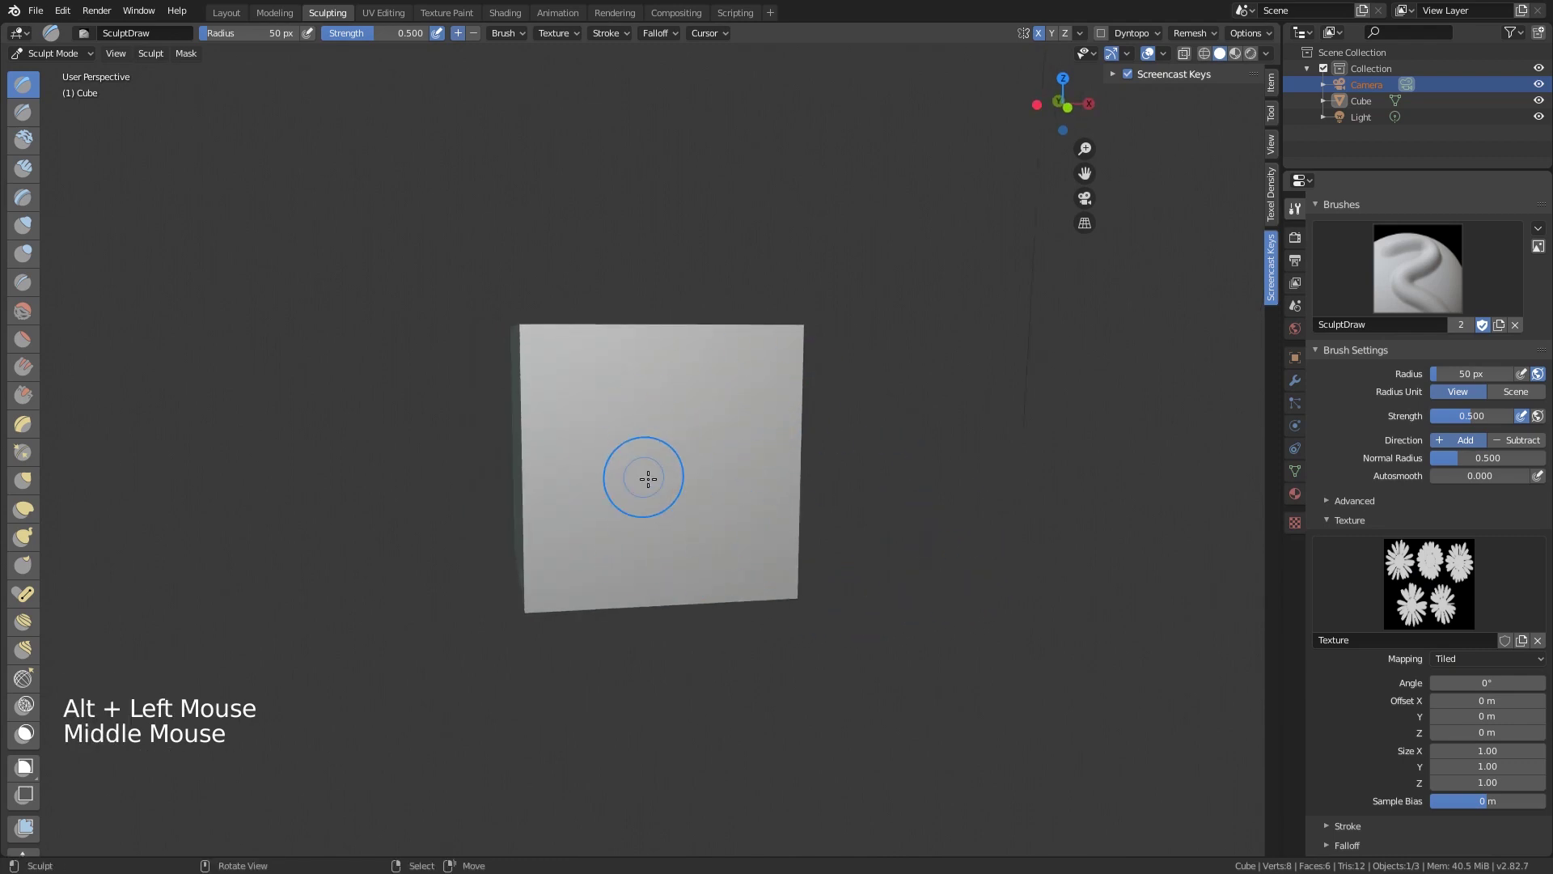
{"action": "key", "text": "ctrl+z"}
{"action": "left_click", "coordinate": [599, 398]}
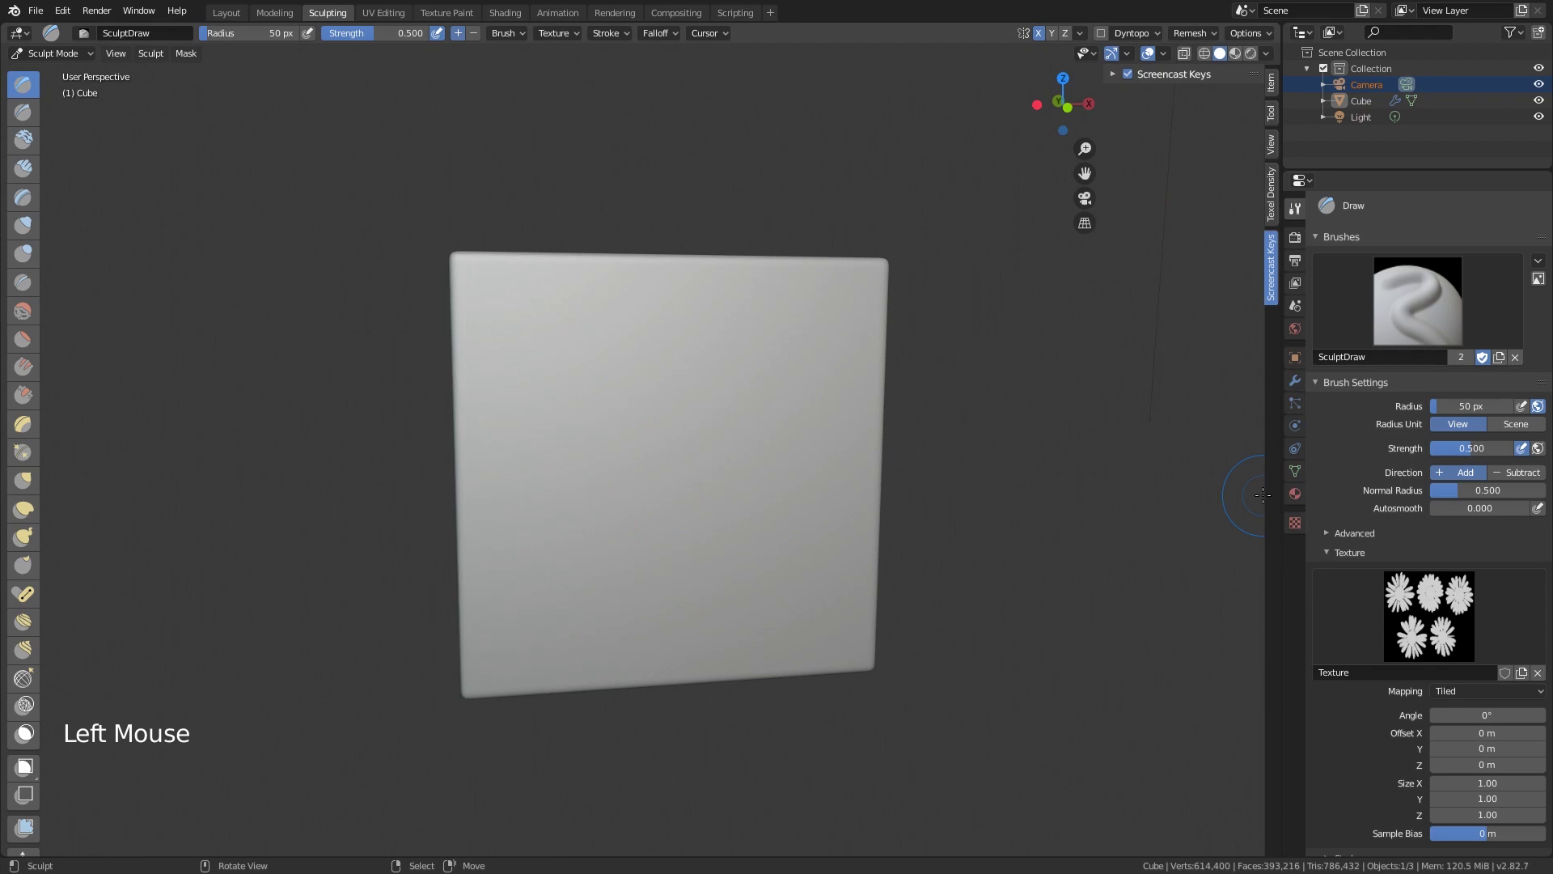
Paint flower imprints down the front face, across the lower face, and along the top edge.
{"action": "mouse_move", "coordinate": [590, 340]}
{"action": "left_mouse_down"}
{"action": "mouse_move", "coordinate": [540, 393]}
{"action": "mouse_move", "coordinate": [552, 480]}
{"action": "mouse_move", "coordinate": [602, 426]}
{"action": "mouse_move", "coordinate": [626, 355]}
{"action": "mouse_move", "coordinate": [658, 406]}
{"action": "mouse_move", "coordinate": [625, 522]}
{"action": "mouse_move", "coordinate": [576, 465]}
{"action": "mouse_move", "coordinate": [578, 386]}
{"action": "mouse_move", "coordinate": [544, 393]}
{"action": "mouse_move", "coordinate": [522, 515]}
{"action": "mouse_move", "coordinate": [585, 608]}
{"action": "left_mouse_up"}
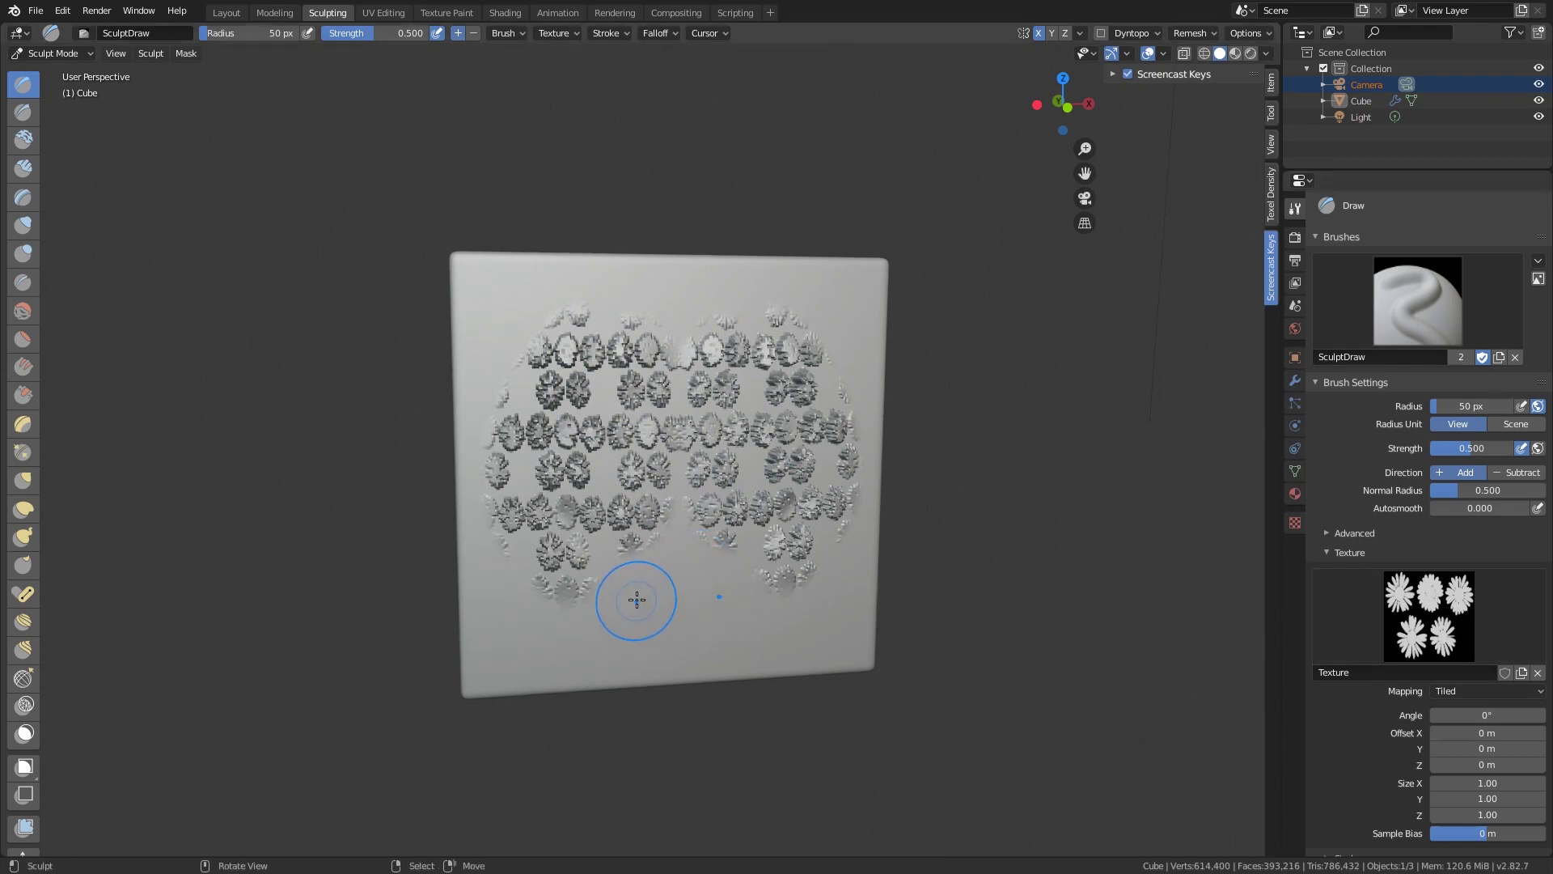
{"action": "left_click_drag", "start_coordinate": [637, 599], "coordinate": [768, 603]}
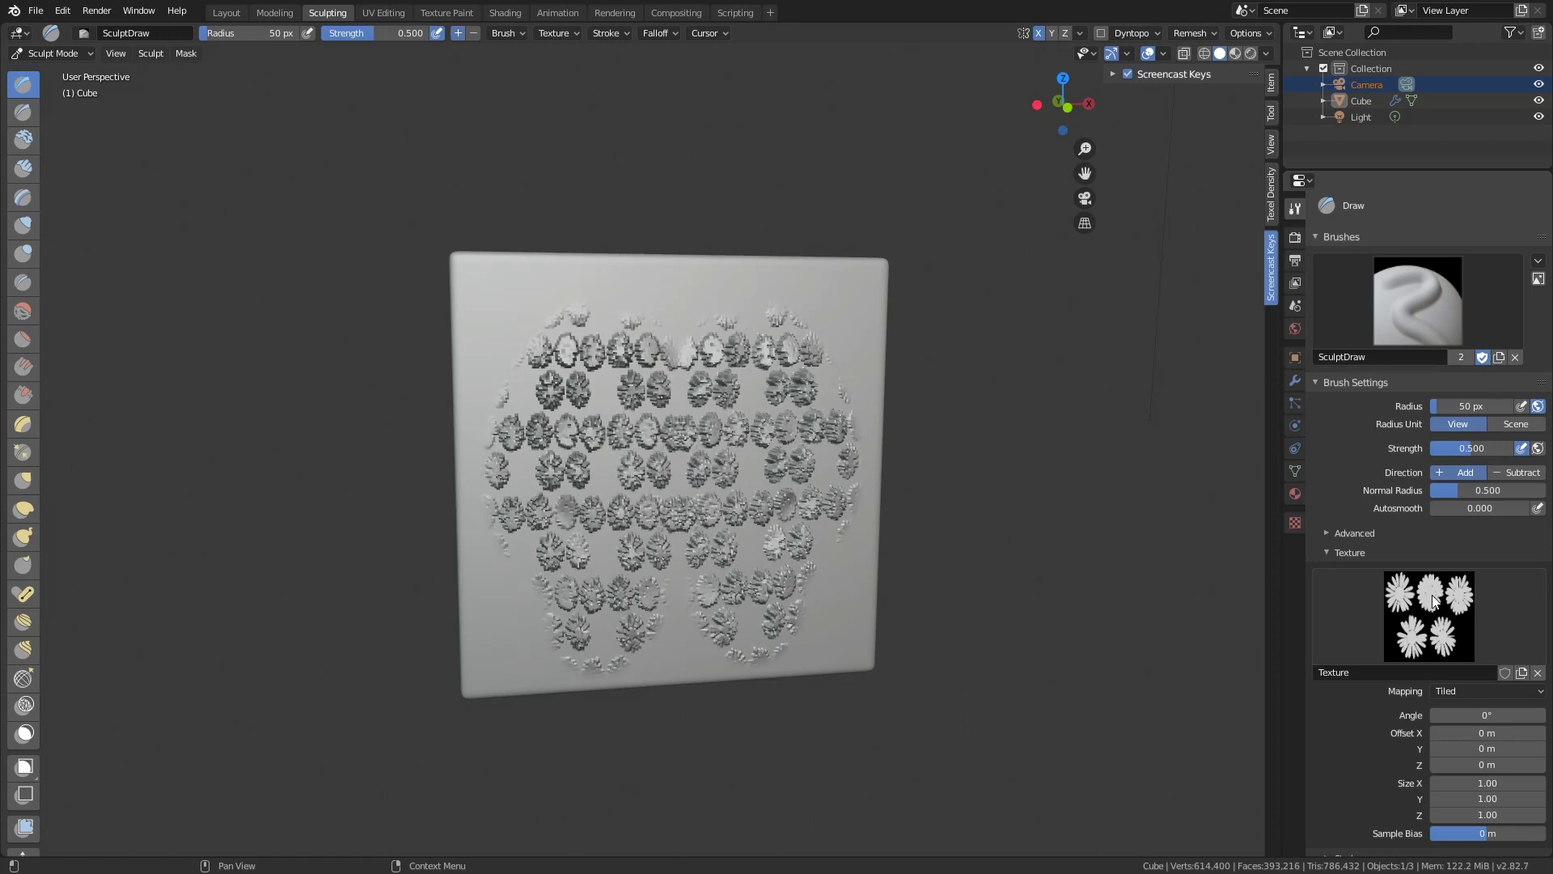
{"action": "mouse_move", "coordinate": [874, 278]}
{"action": "left_mouse_down"}
{"action": "mouse_move", "coordinate": [687, 304]}
{"action": "mouse_move", "coordinate": [802, 277]}
{"action": "left_mouse_up"}
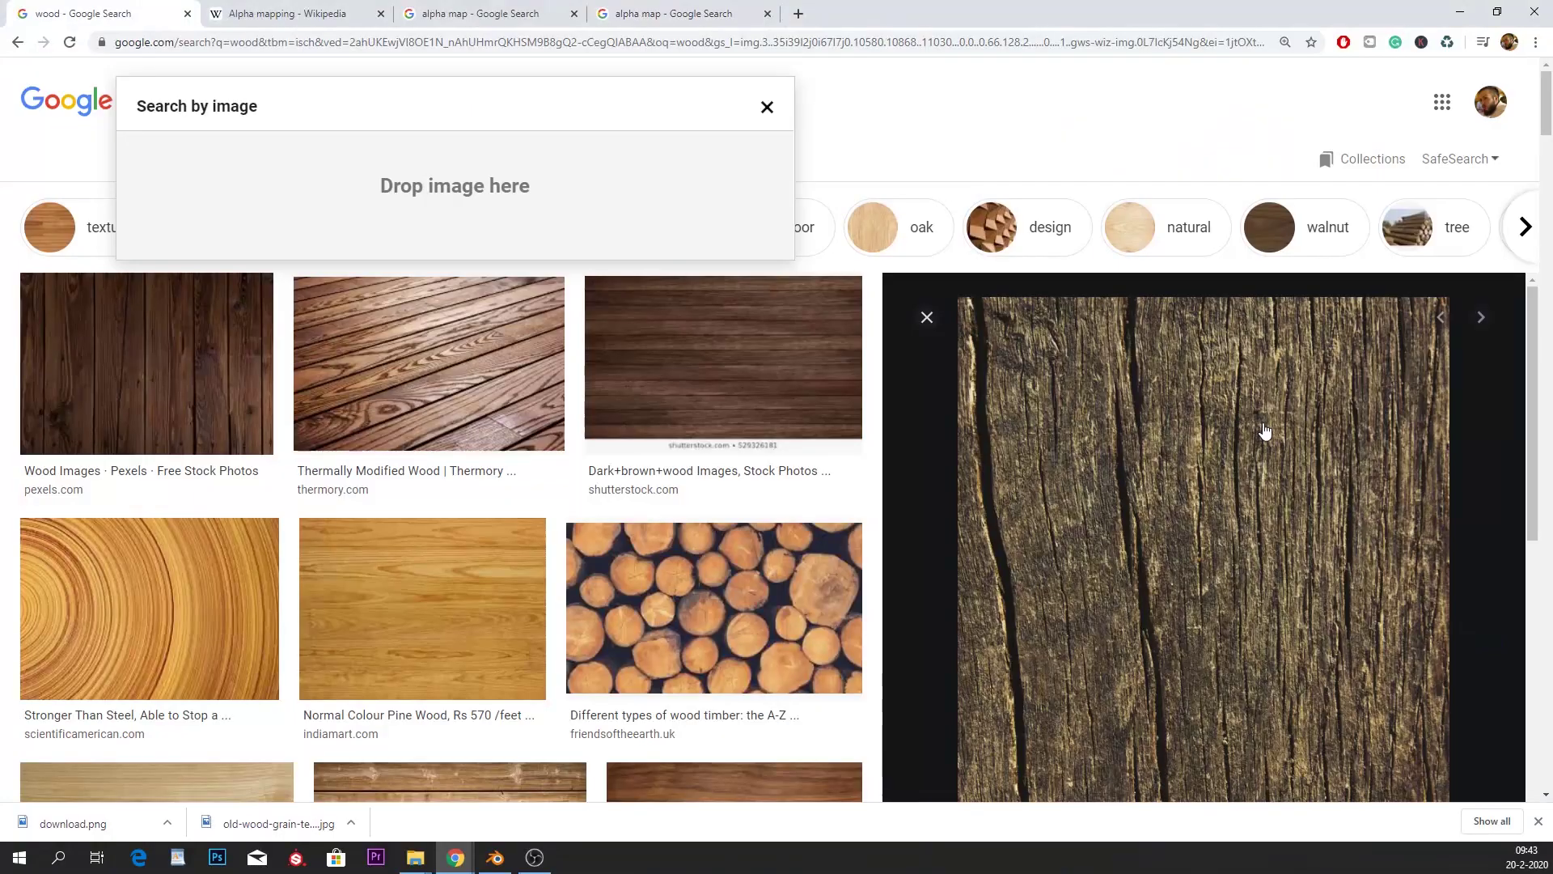
Drag the old wood grain image out of the preview and look over the results.
{"action": "left_click_drag", "start_coordinate": [1182, 505], "coordinate": [577, 116]}
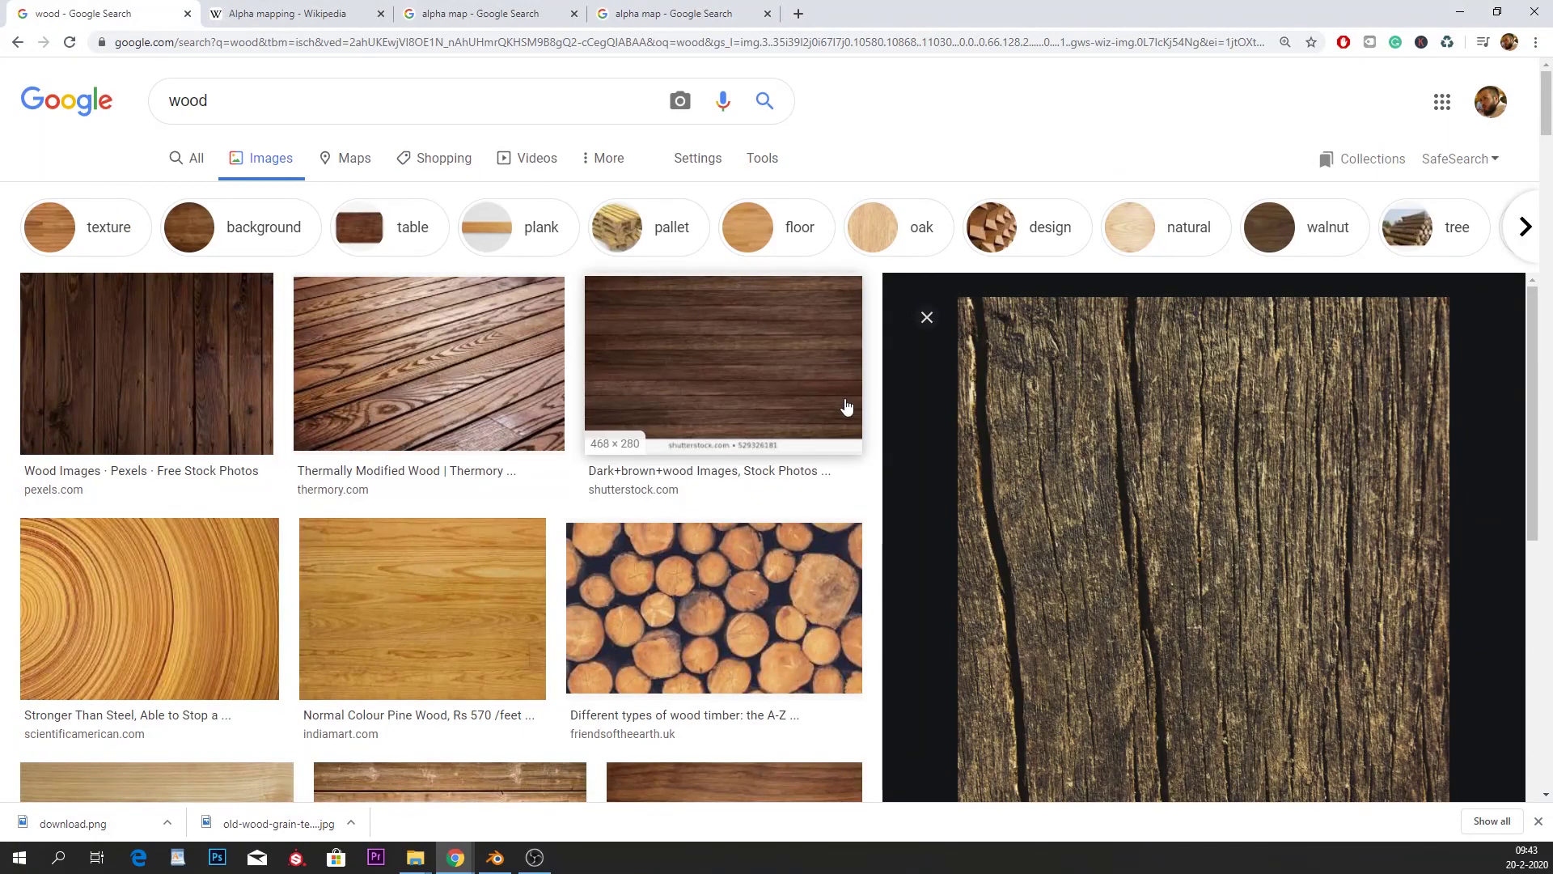
{"action": "scroll", "coordinate": [874, 415], "scroll_direction": "down", "scroll_amount": 4}
{"action": "scroll", "coordinate": [1295, 469], "scroll_direction": "up", "scroll_amount": 2}
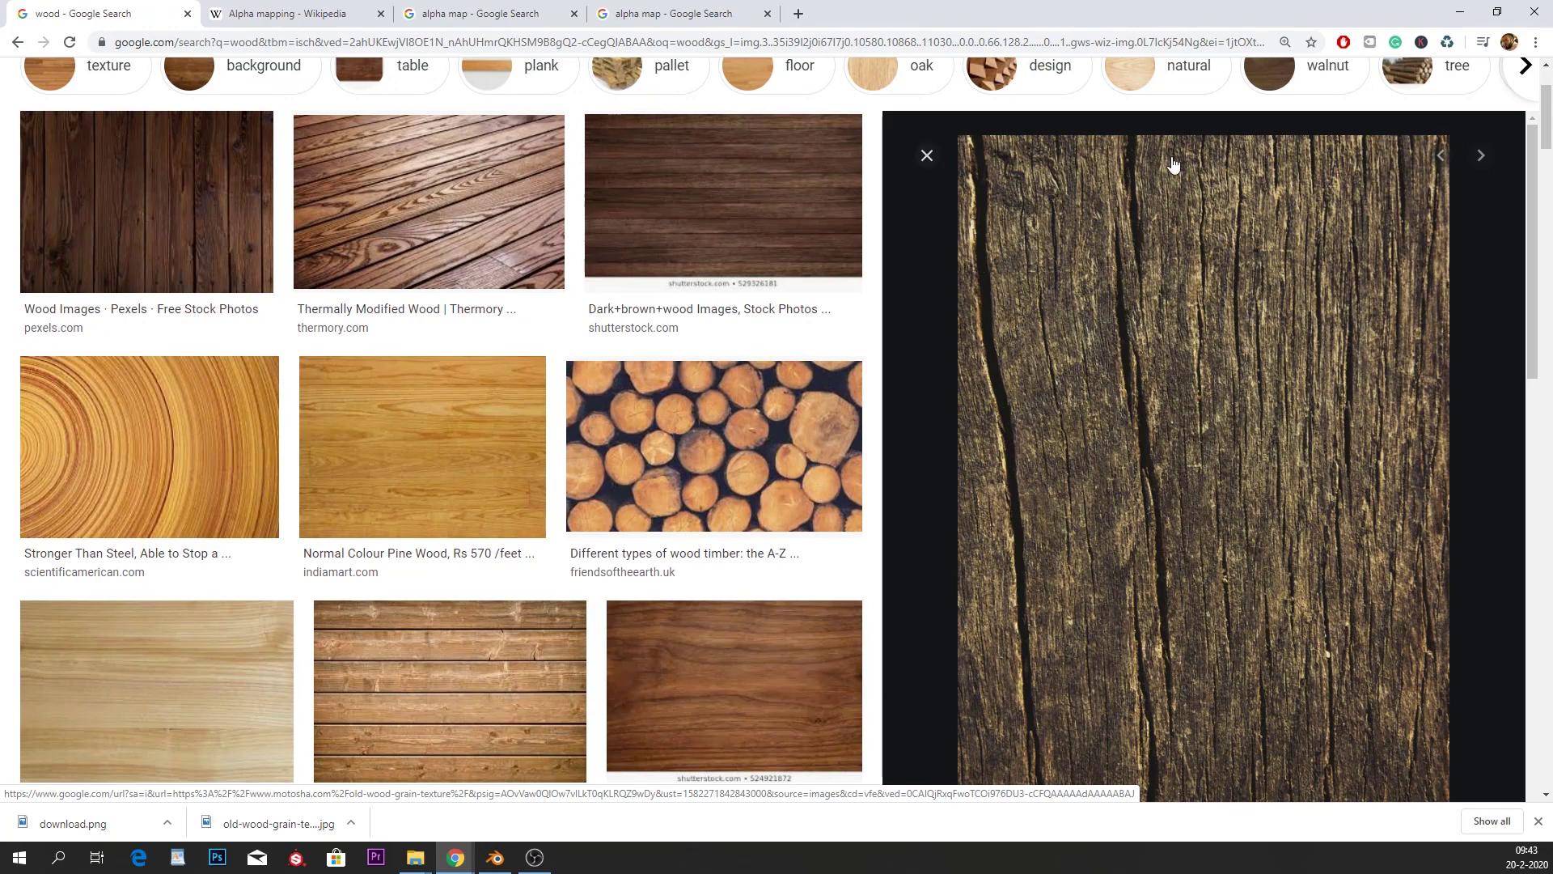
{"action": "scroll", "coordinate": [1138, 589], "scroll_direction": "down", "scroll_amount": 5}
{"action": "scroll", "coordinate": [1144, 589], "scroll_direction": "up", "scroll_amount": 5}
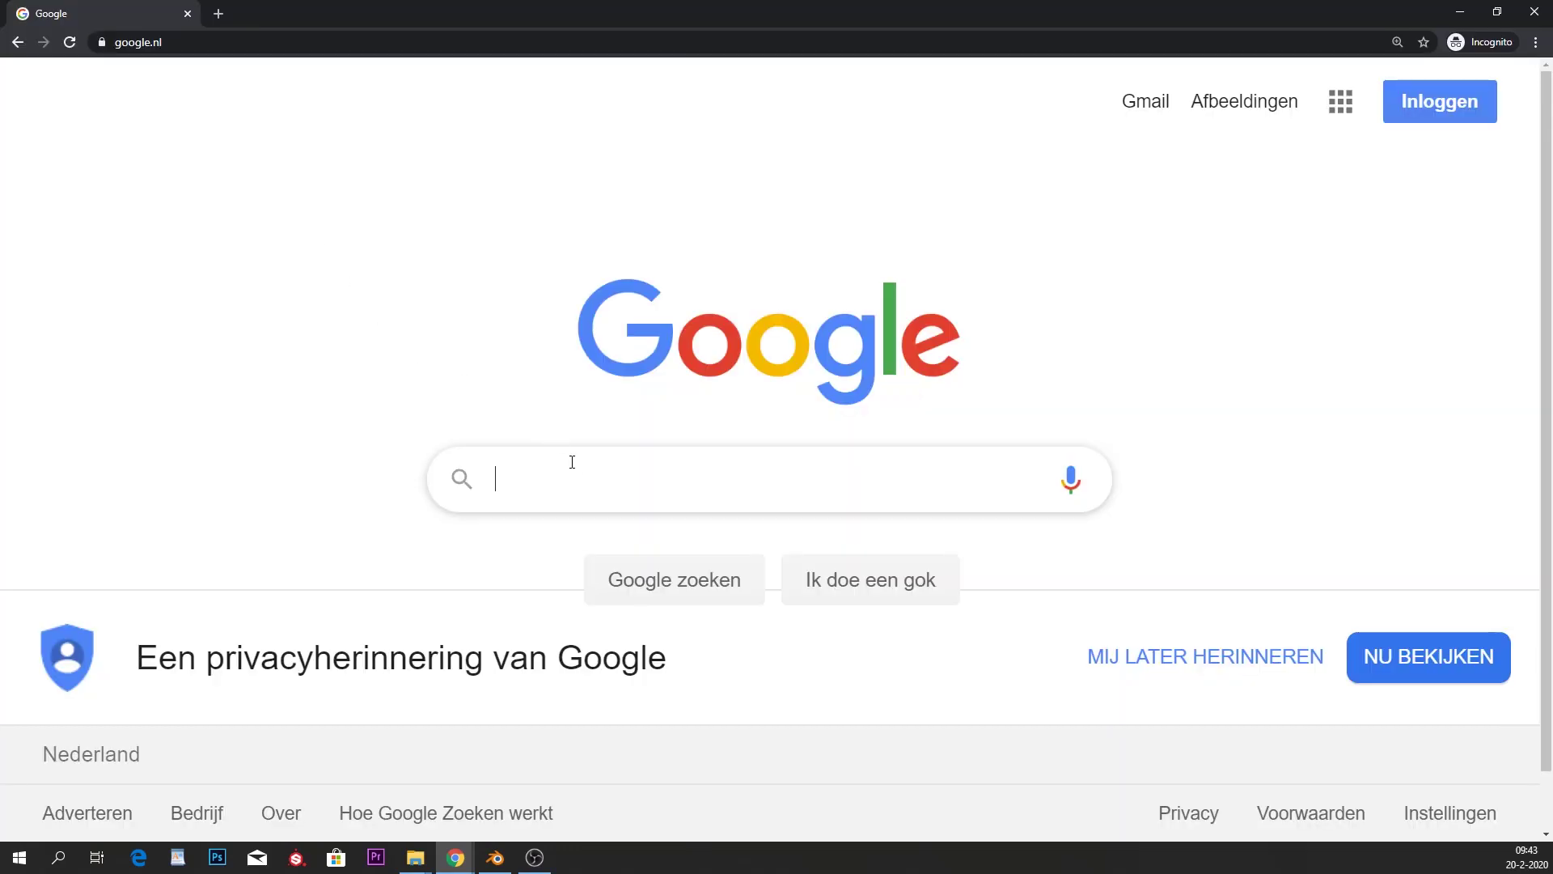
Search Google for 'normal map online' and open the NormalMap-Online site.
{"action": "left_click", "coordinate": [572, 465]}
{"action": "type", "text": "norma"}
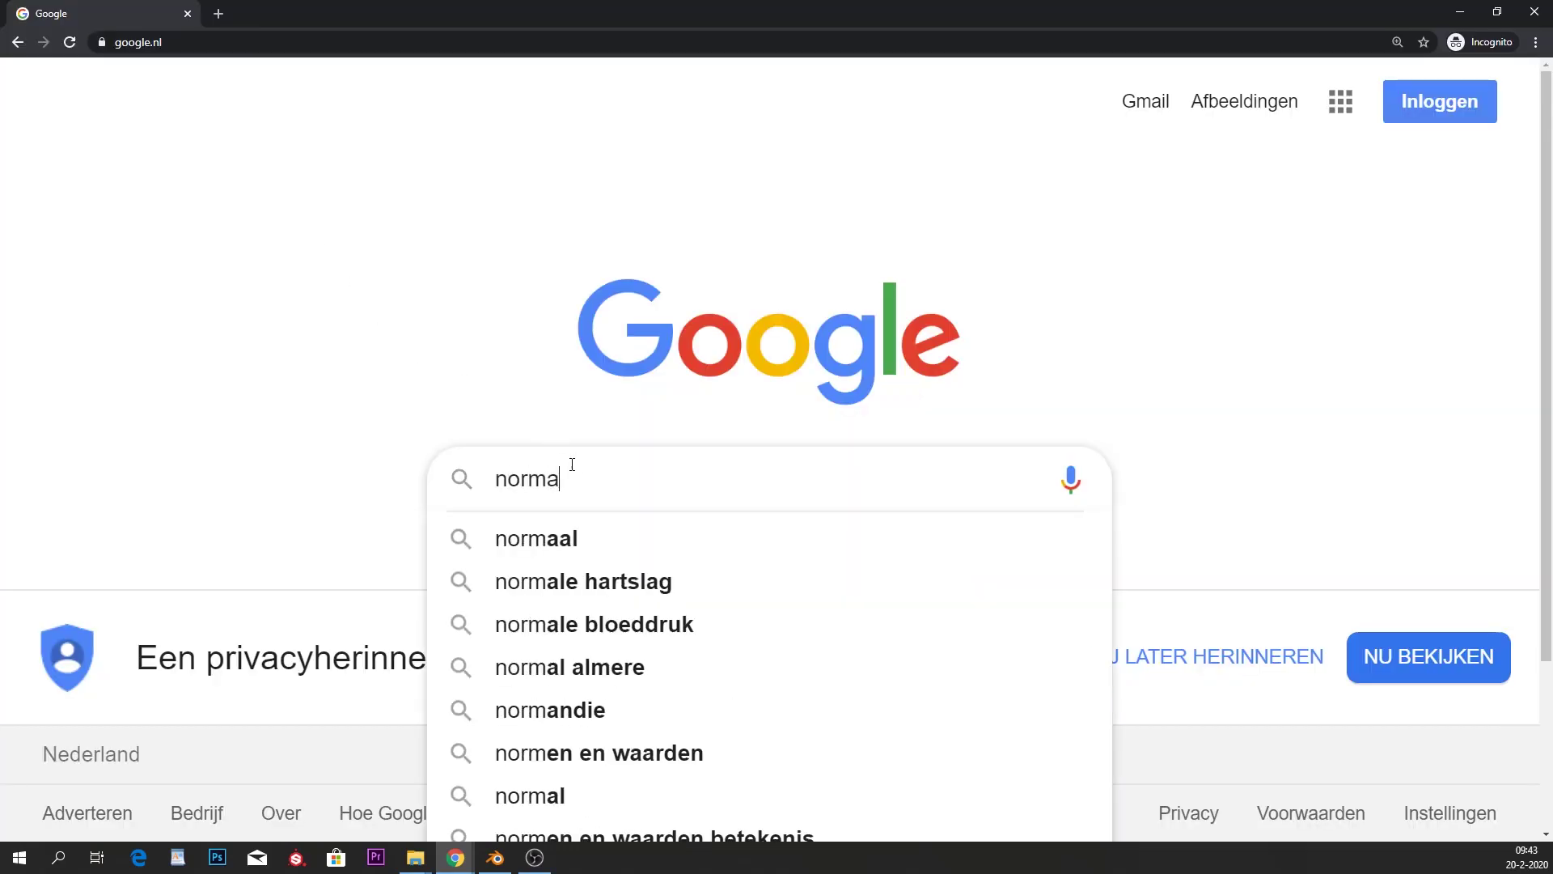
{"action": "type", "text": "l map online"}
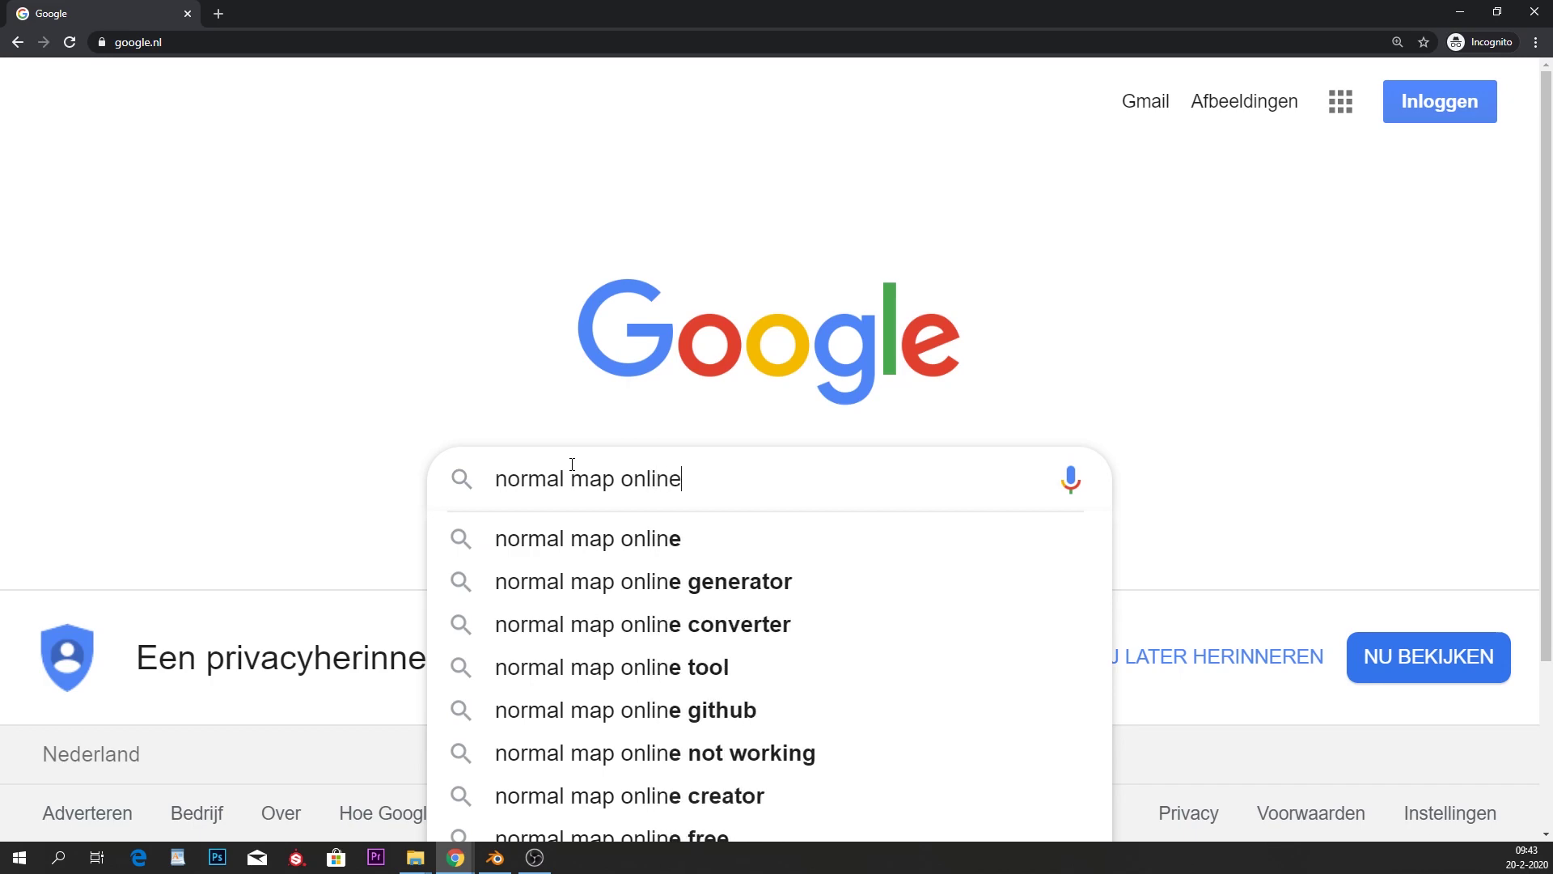
{"action": "key", "text": "Return"}
{"action": "scroll", "coordinate": [247, 615], "scroll_direction": "down", "scroll_amount": 2}
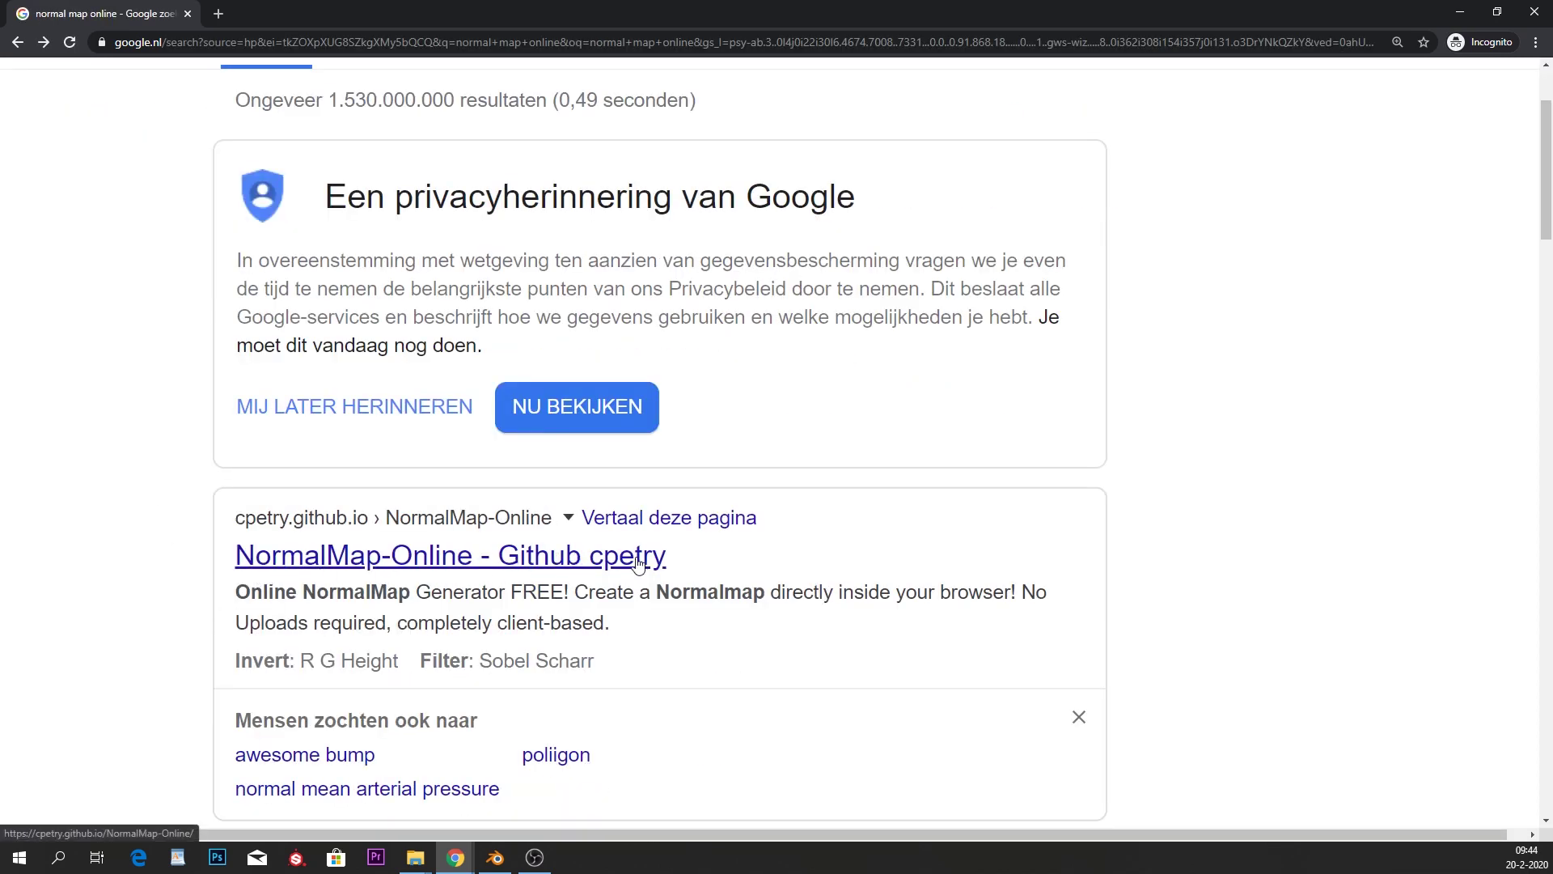
{"action": "left_click", "coordinate": [557, 567]}
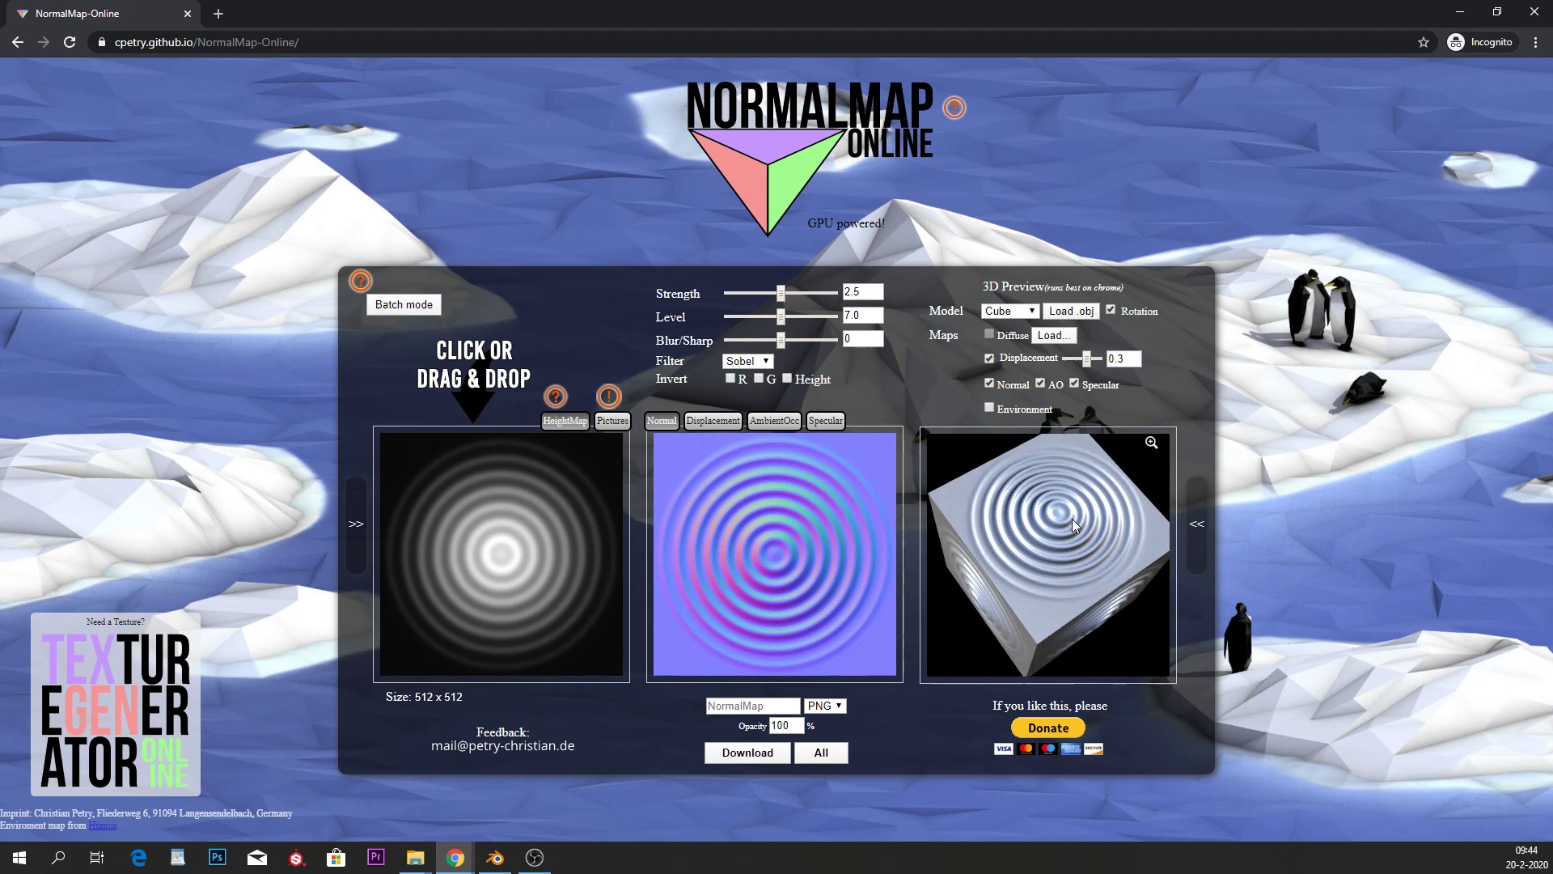
Turn off Rotation so the 3D preview cube stops spinning.
{"action": "left_click", "coordinate": [989, 357]}
{"action": "left_click", "coordinate": [989, 358]}
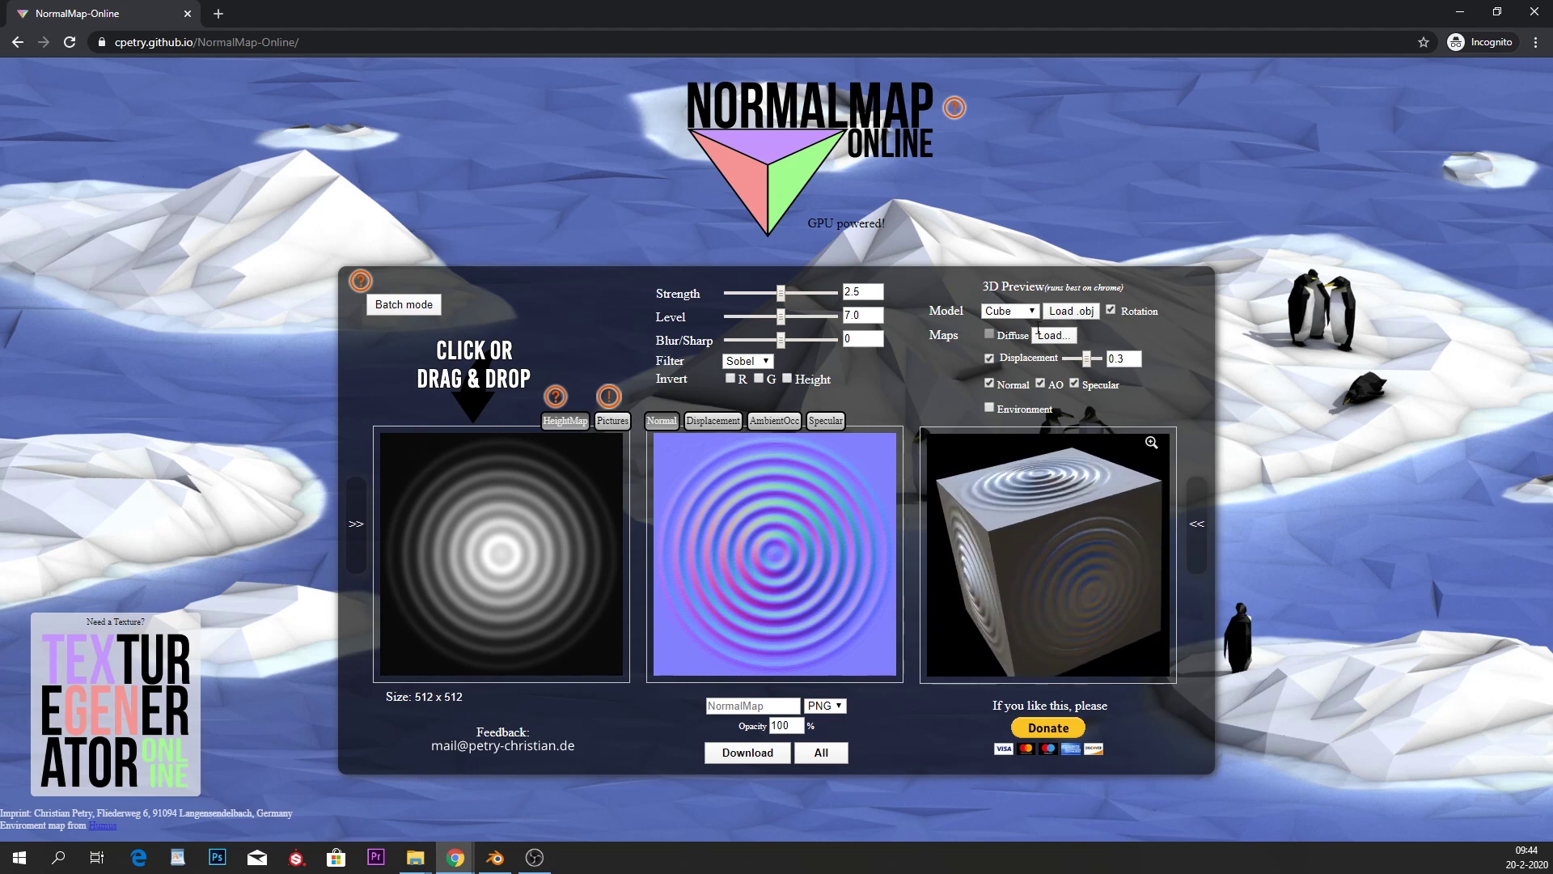
{"action": "left_click", "coordinate": [1112, 310]}
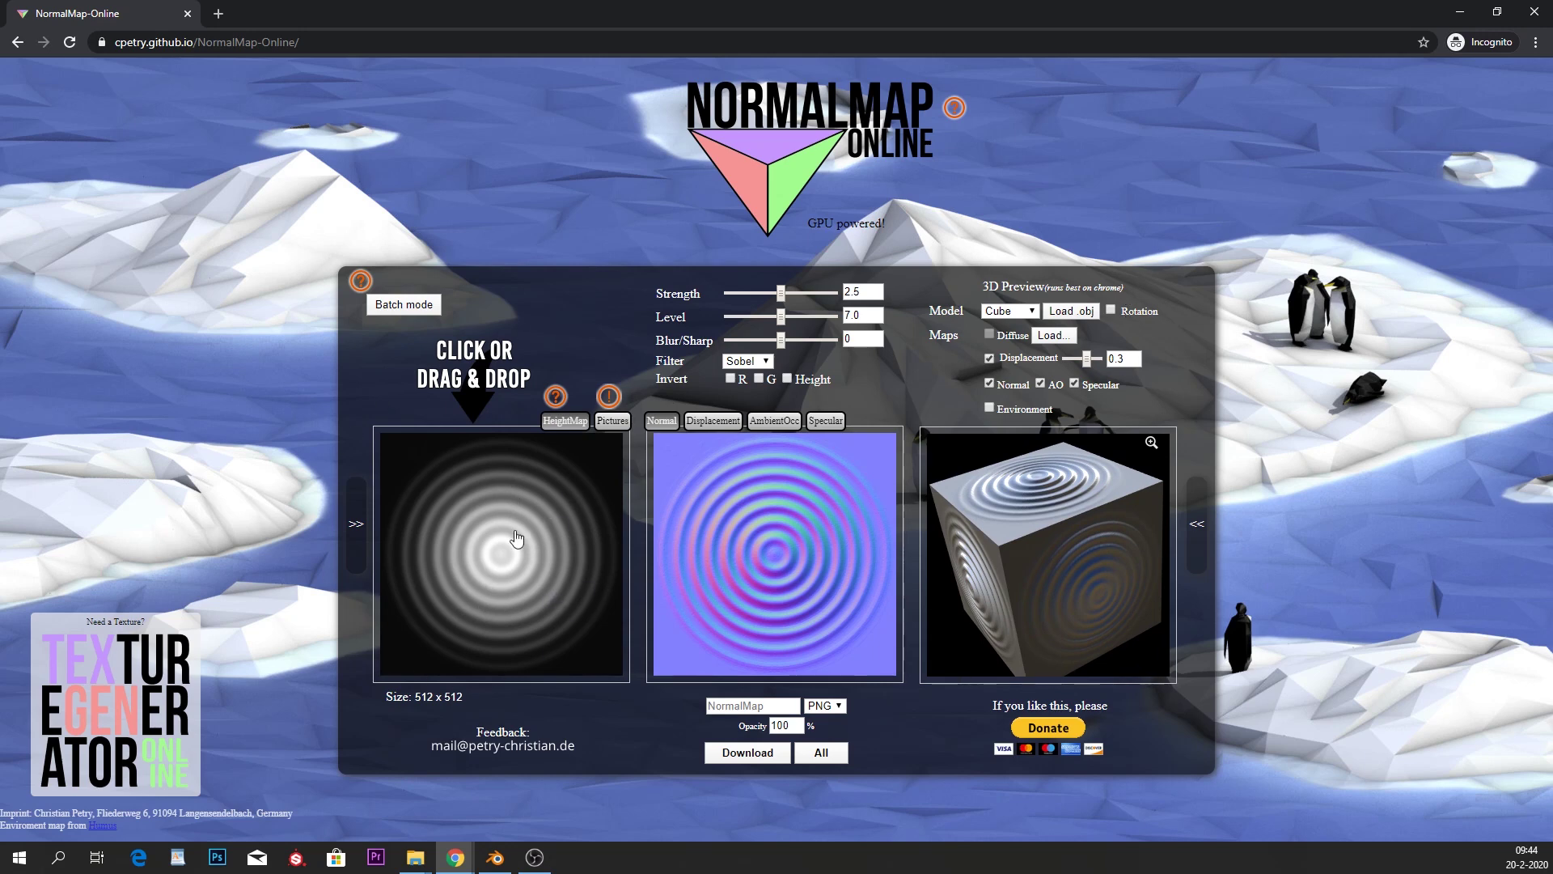
Inspect the ring height map's displacement, AO and specular maps, then open the wood textures folder in Explorer.
{"action": "left_click", "coordinate": [603, 421]}
{"action": "left_click", "coordinate": [566, 421]}
{"action": "left_click", "coordinate": [713, 421]}
{"action": "left_click", "coordinate": [775, 421]}
{"action": "left_click", "coordinate": [825, 421]}
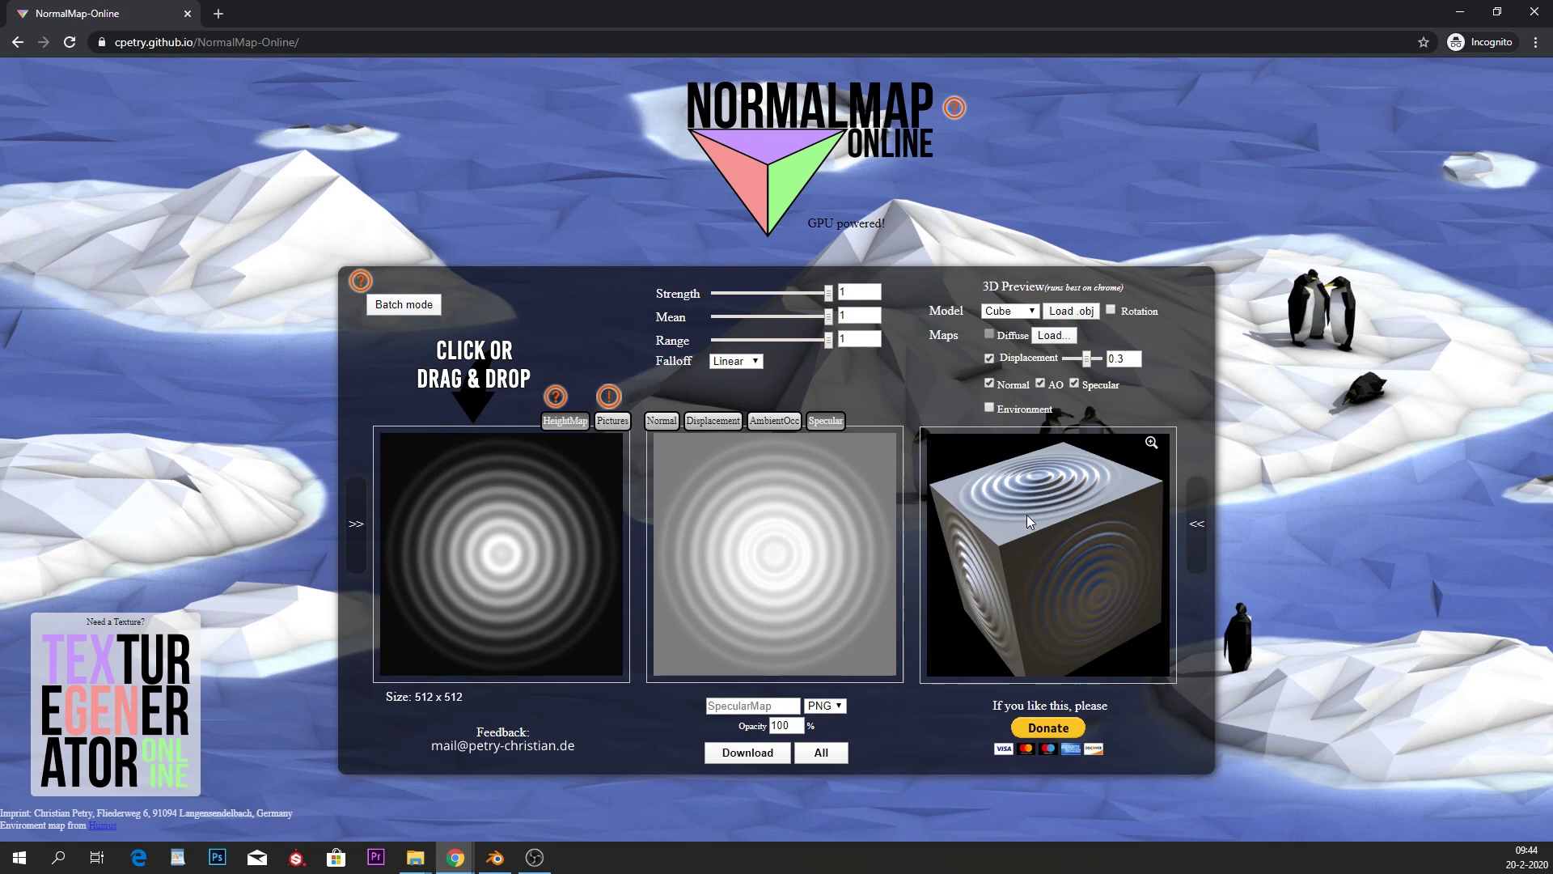
{"action": "left_click_drag", "start_coordinate": [1036, 477], "coordinate": [1066, 529]}
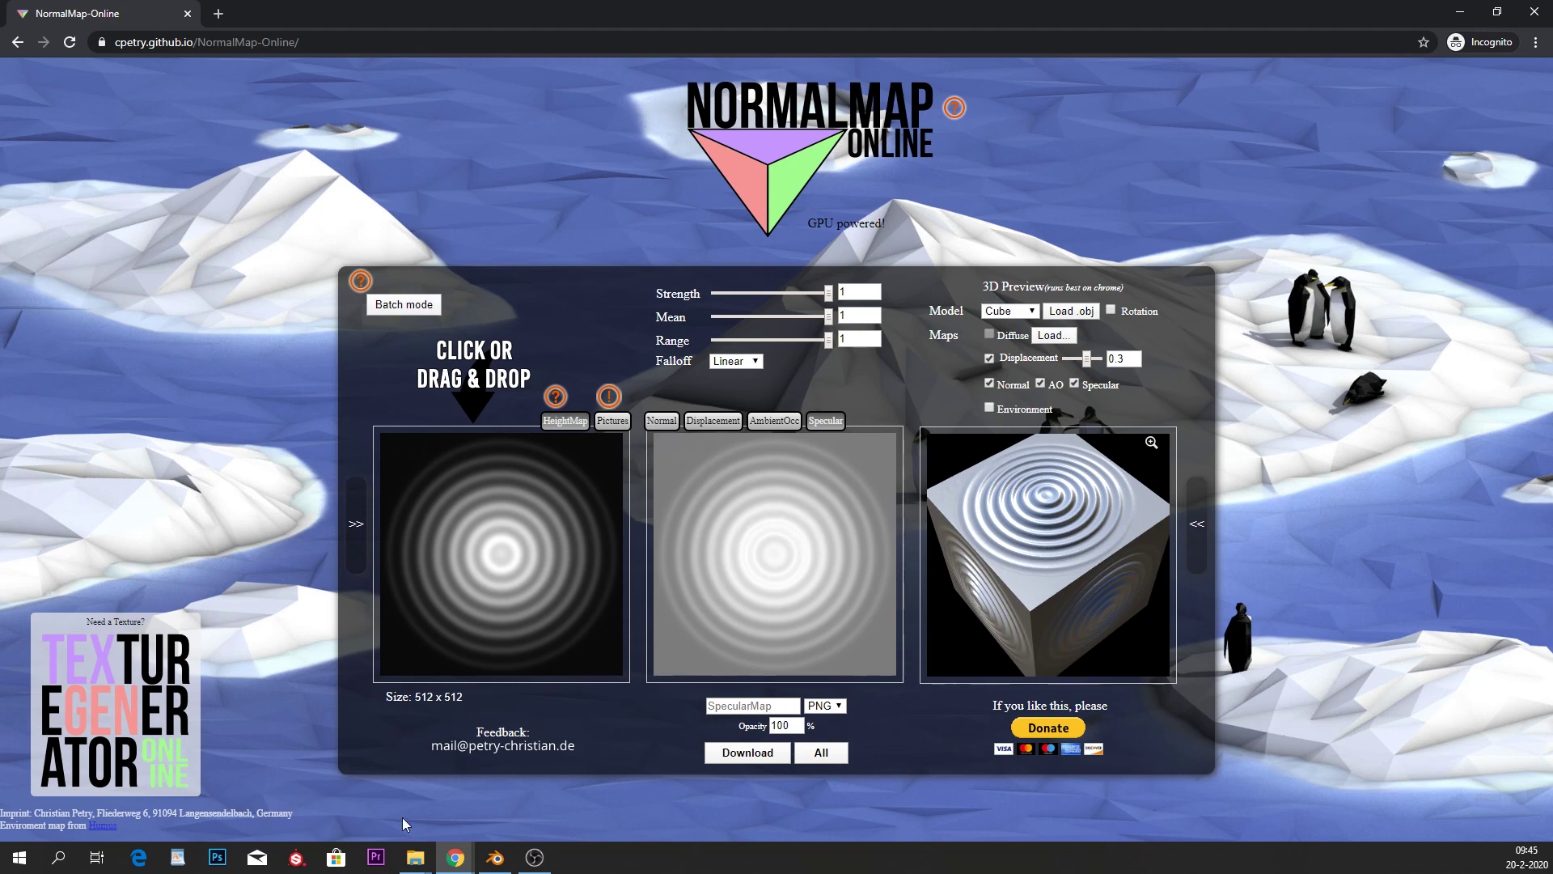
{"action": "left_click", "coordinate": [415, 858]}
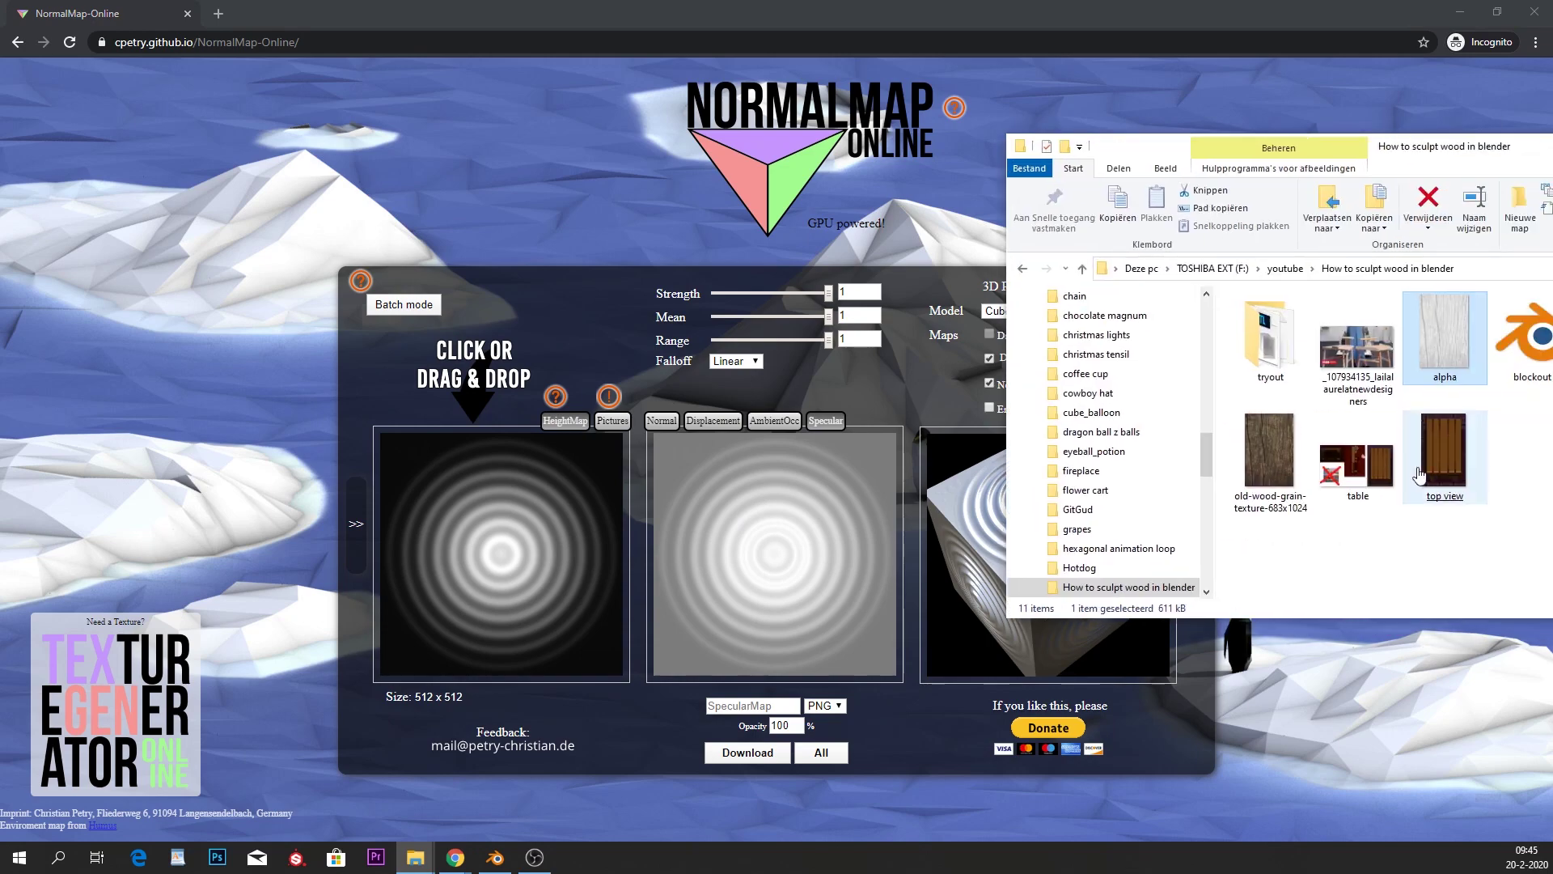
Load the old-wood-grain-texture photo as the height map and view its generated maps.
{"action": "left_click_drag", "start_coordinate": [1272, 457], "coordinate": [530, 537]}
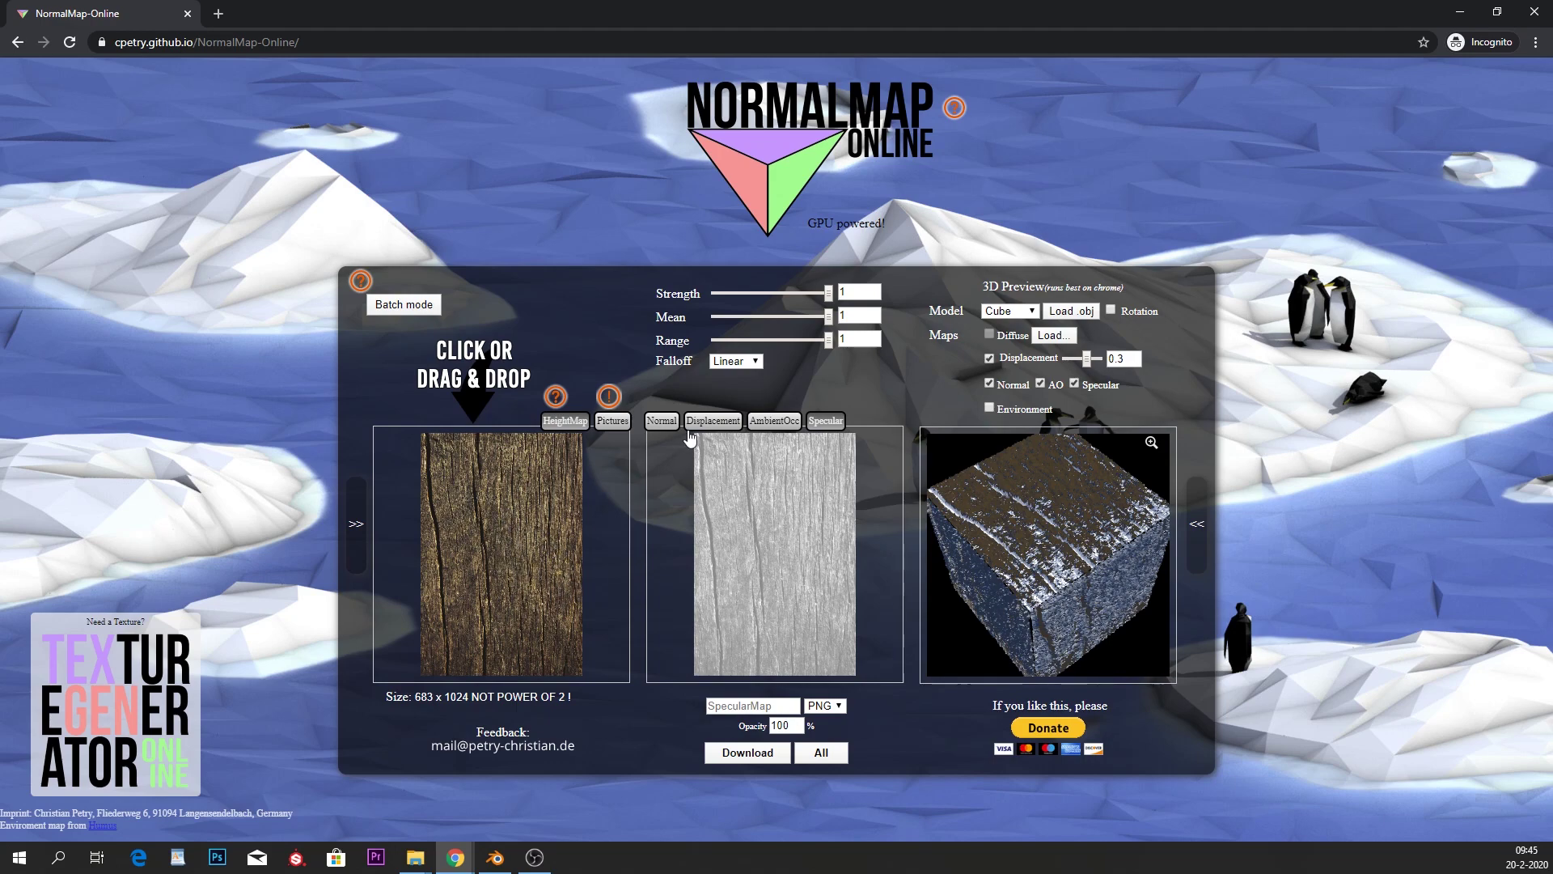
{"action": "left_click", "coordinate": [662, 421]}
{"action": "left_click", "coordinate": [712, 420]}
{"action": "left_click", "coordinate": [774, 420]}
{"action": "left_click", "coordinate": [825, 421]}
{"action": "left_click", "coordinate": [663, 420]}
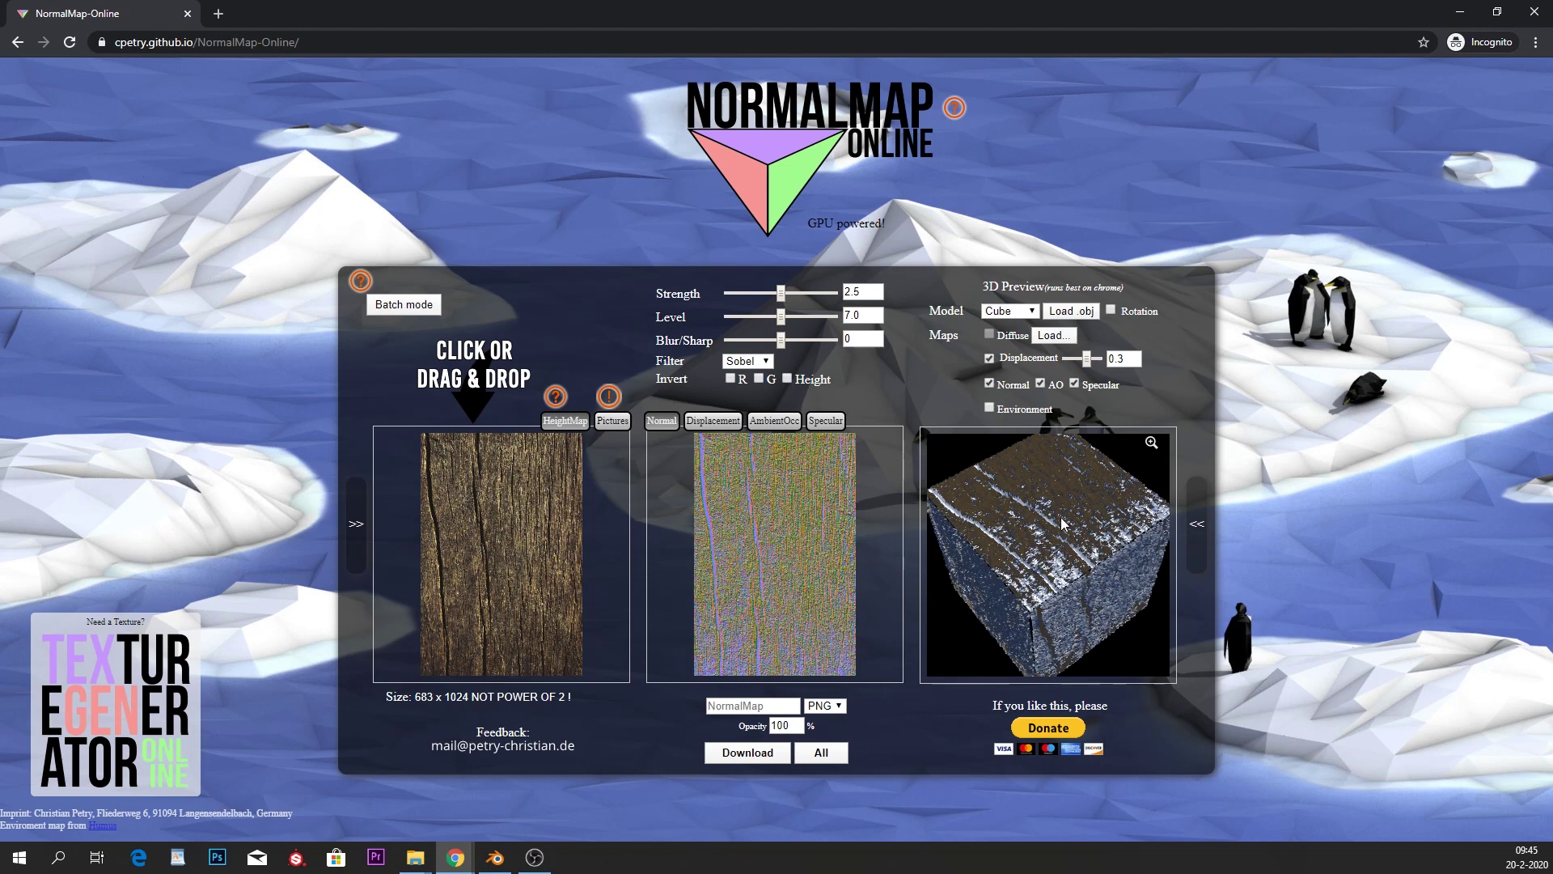
Rotate the preview cube and compare the wood's ambient occlusion, specular, displacement and normal maps.
{"action": "left_click_drag", "start_coordinate": [1061, 517], "coordinate": [1057, 474]}
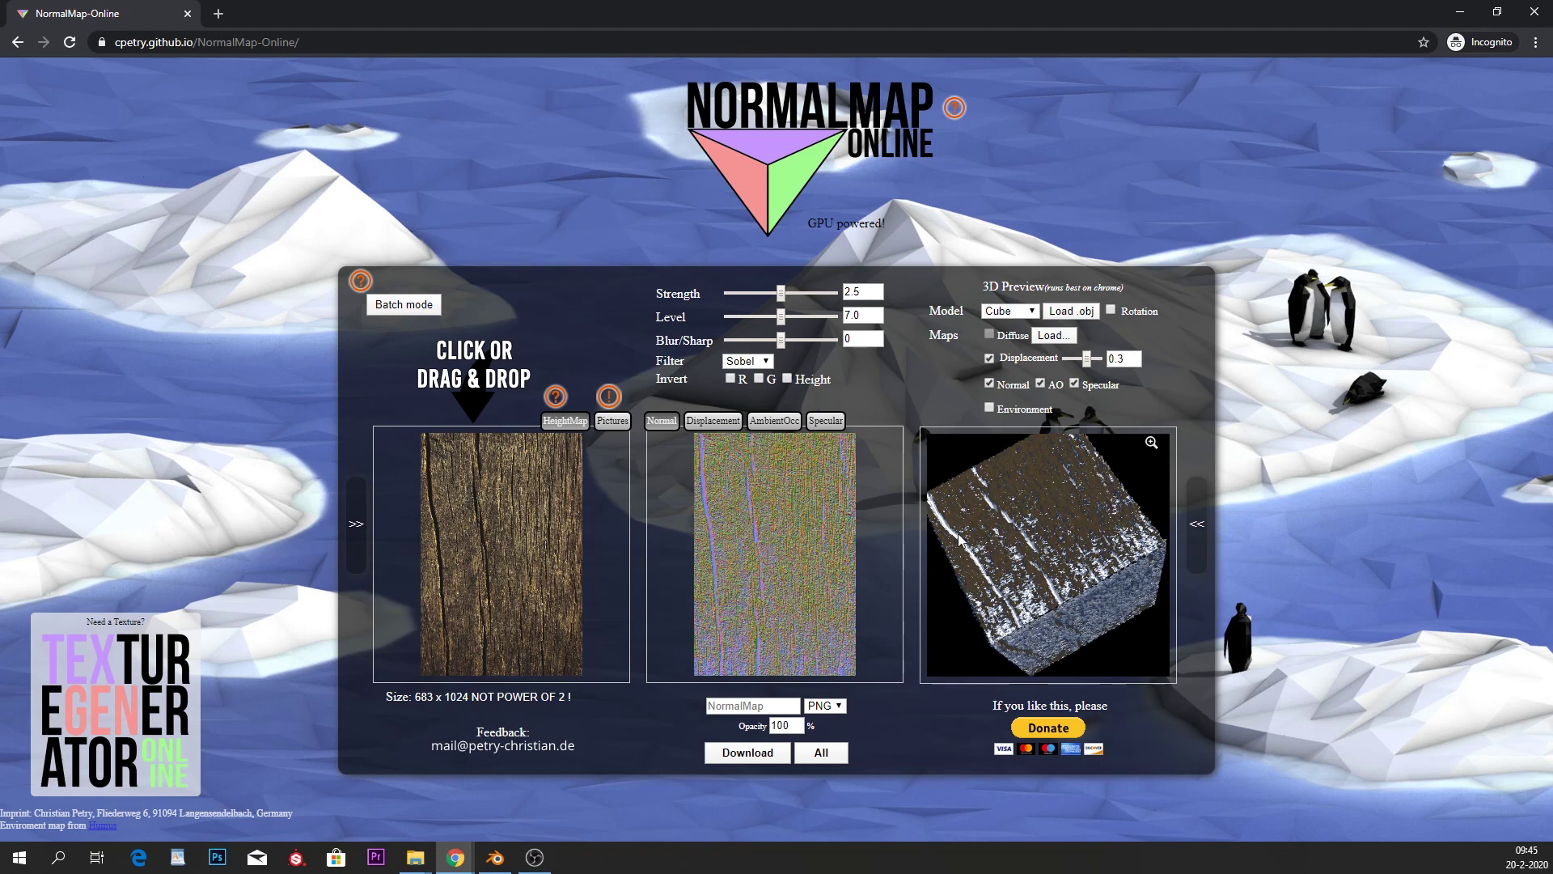
{"action": "left_click", "coordinate": [798, 425]}
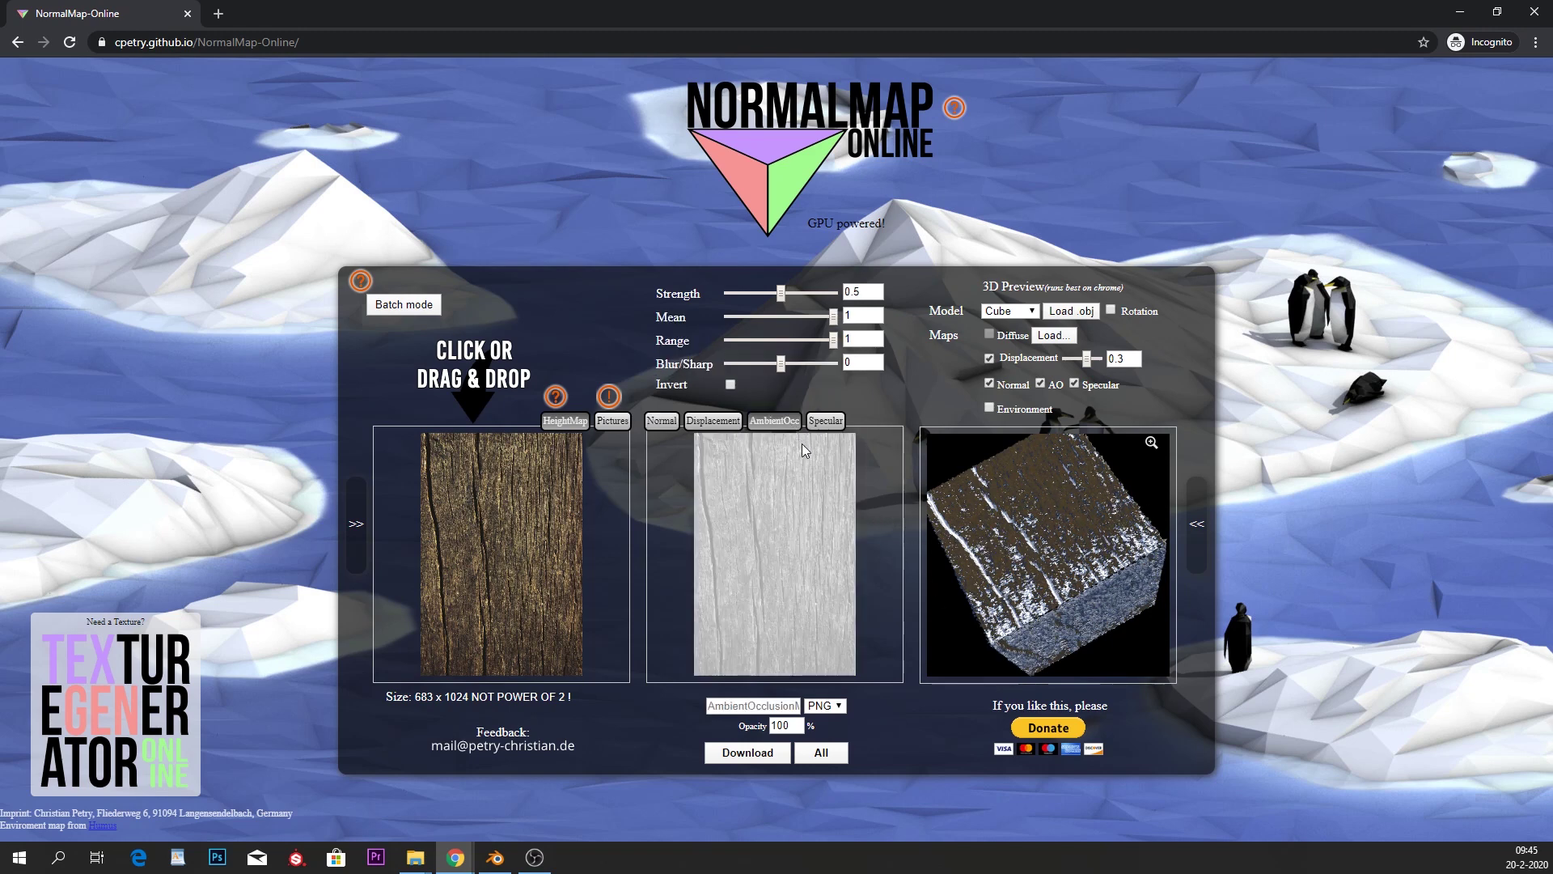
{"action": "left_click", "coordinate": [832, 427]}
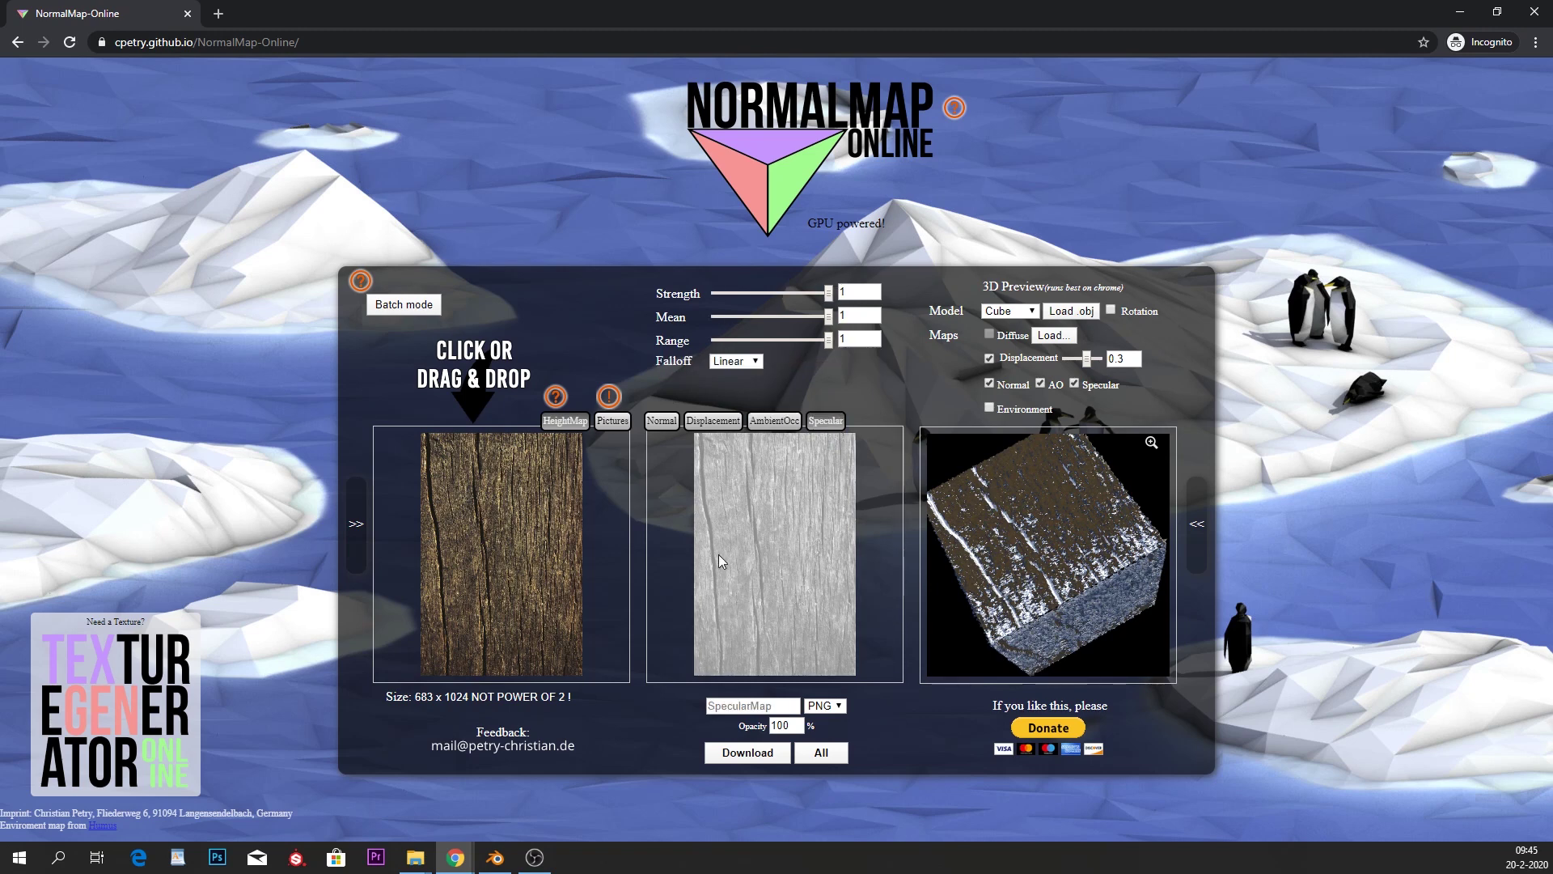
{"action": "left_click", "coordinate": [774, 421]}
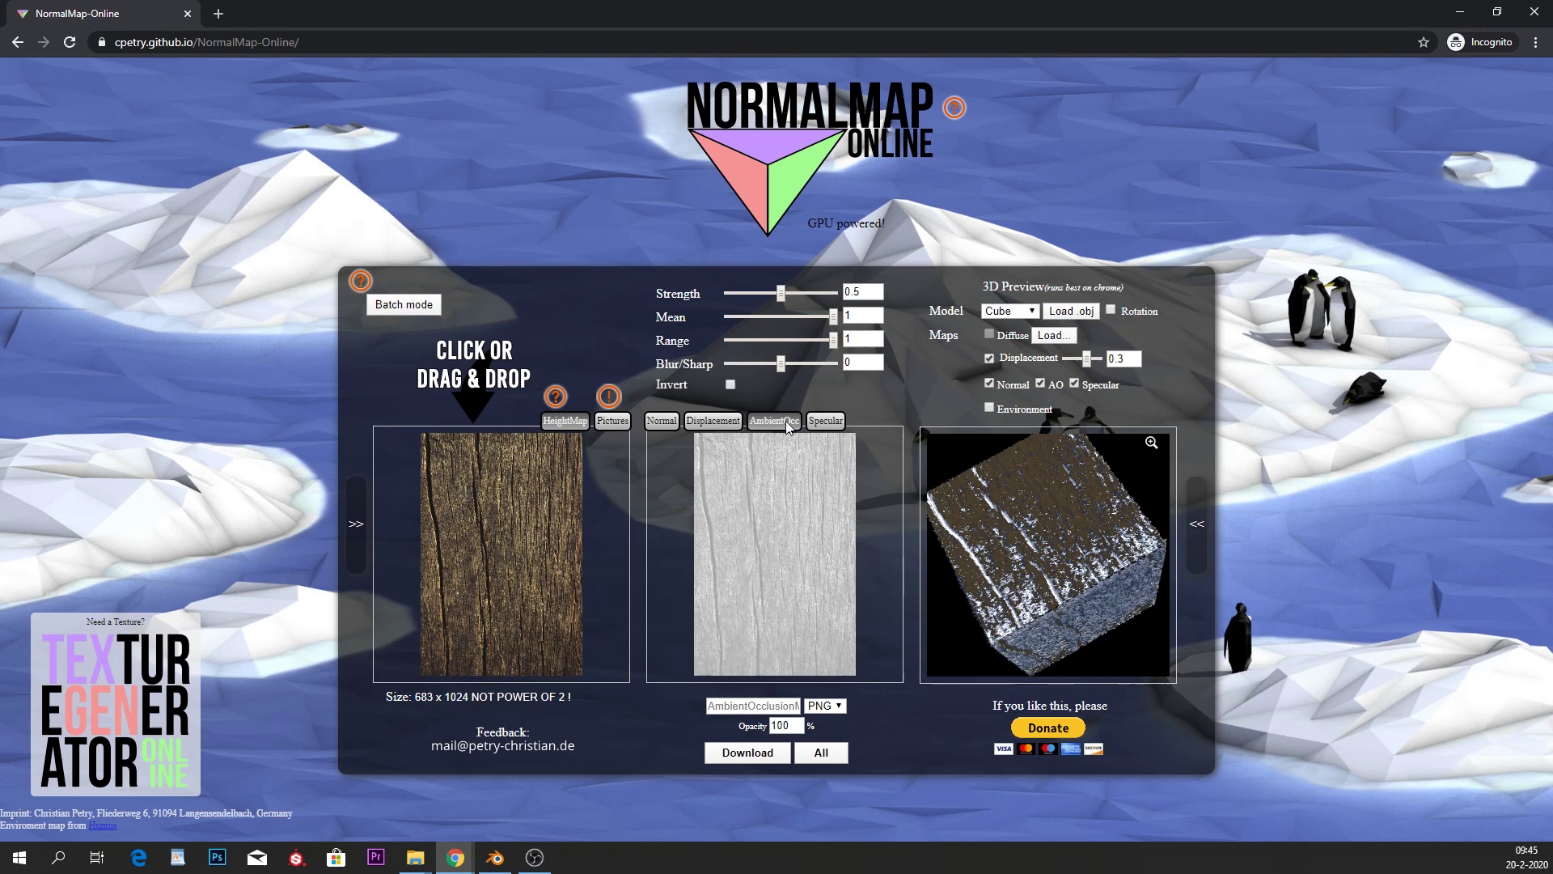
{"action": "left_click", "coordinate": [825, 422]}
{"action": "left_click", "coordinate": [774, 421]}
{"action": "left_click", "coordinate": [822, 422]}
{"action": "left_click", "coordinate": [714, 422]}
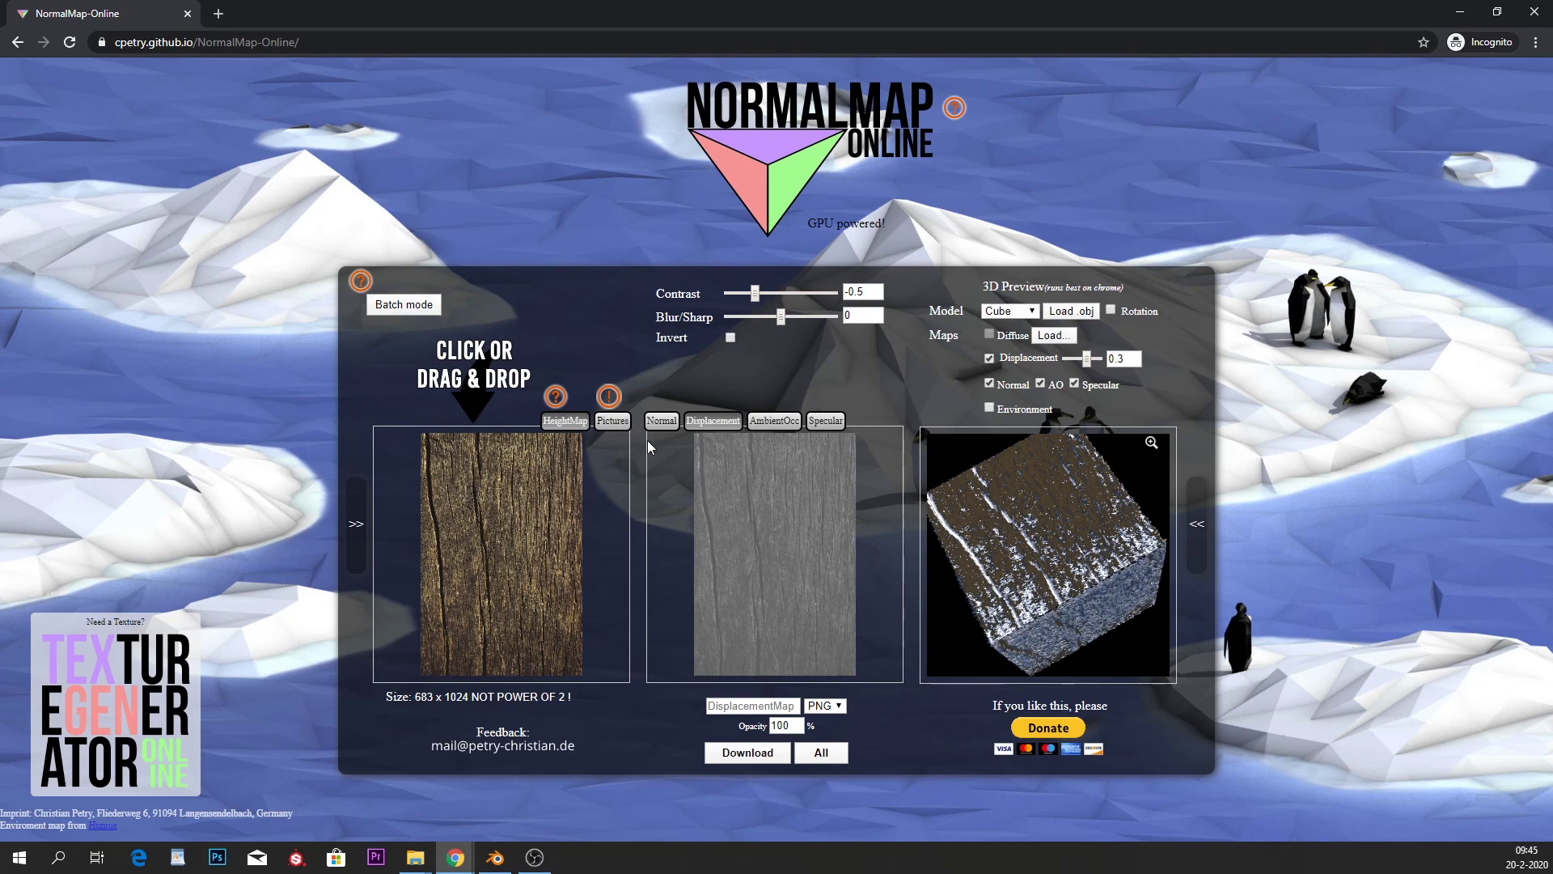
{"action": "left_click", "coordinate": [663, 423]}
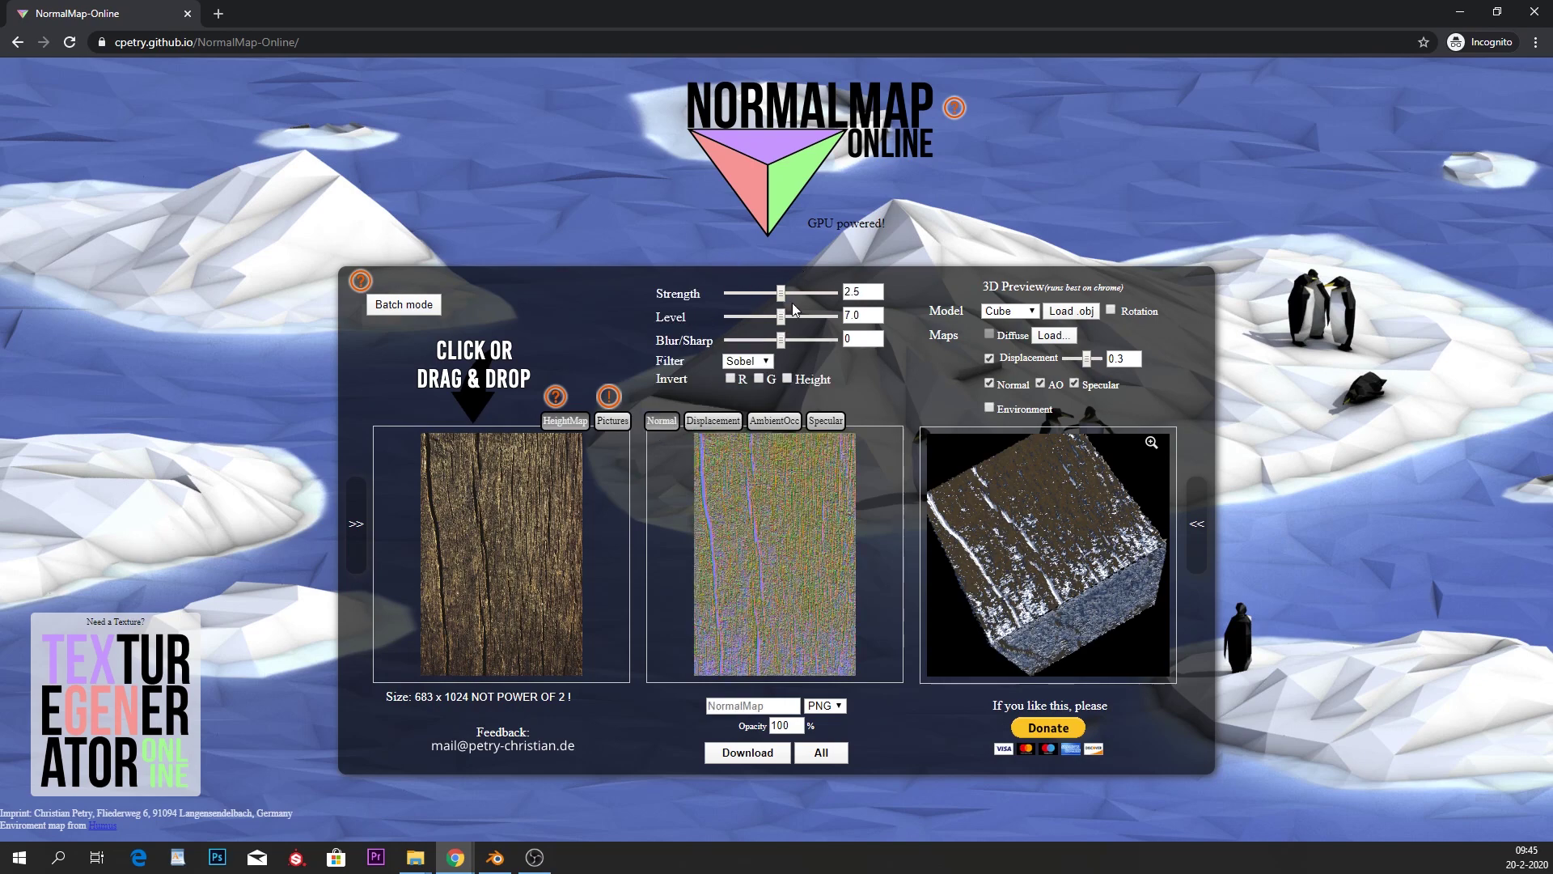
Slightly blur the displacement map, then compare the ambient occlusion and specular maps.
{"action": "left_click", "coordinate": [716, 421]}
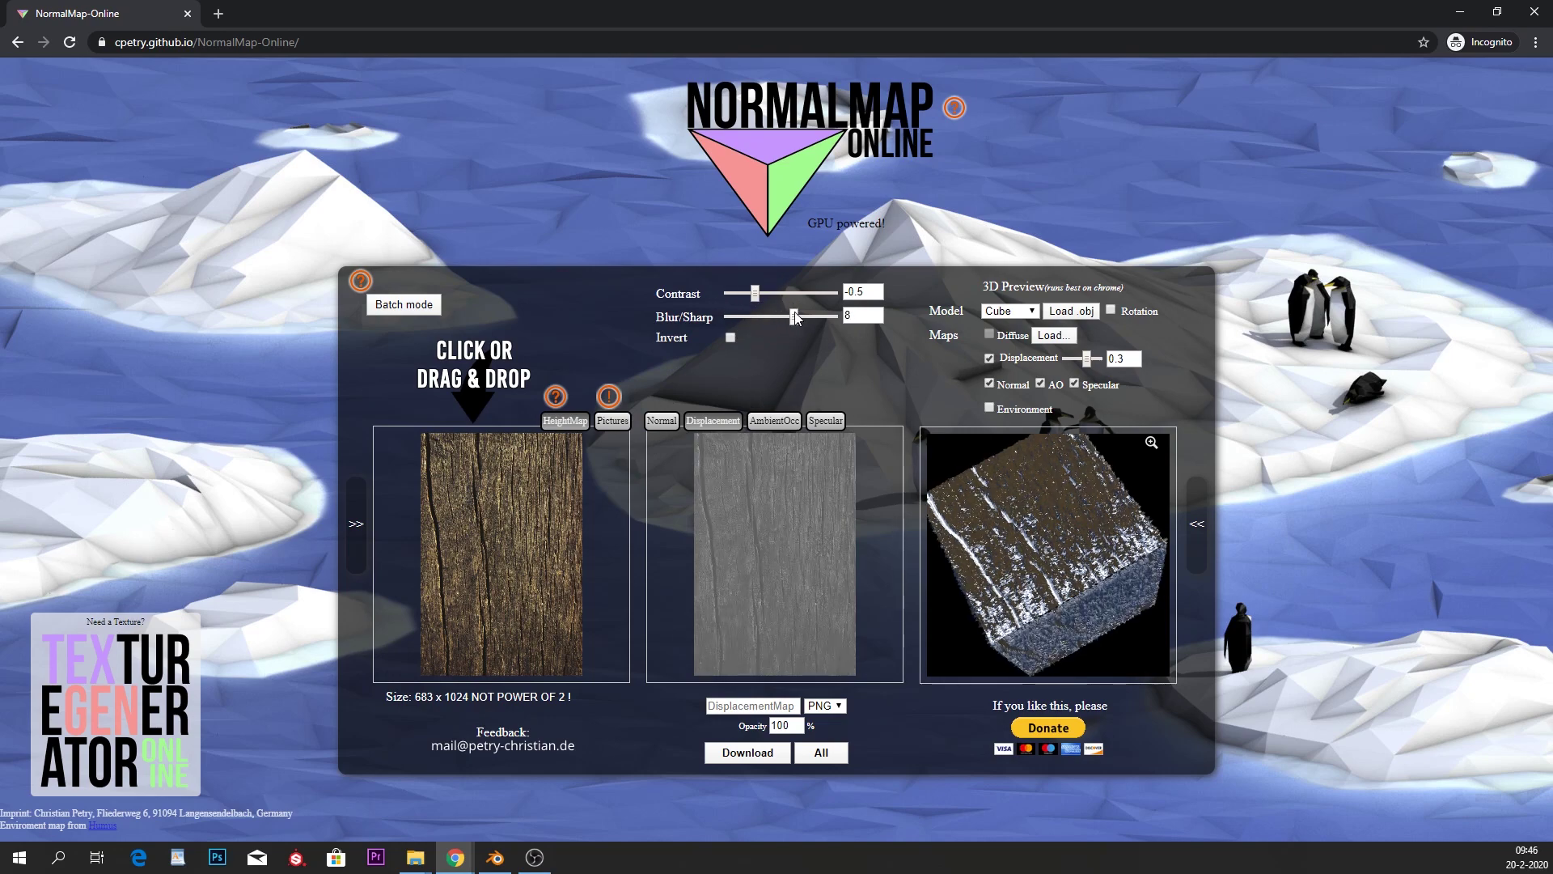
{"action": "left_click_drag", "start_coordinate": [782, 316], "coordinate": [766, 317]}
{"action": "left_click", "coordinate": [774, 421]}
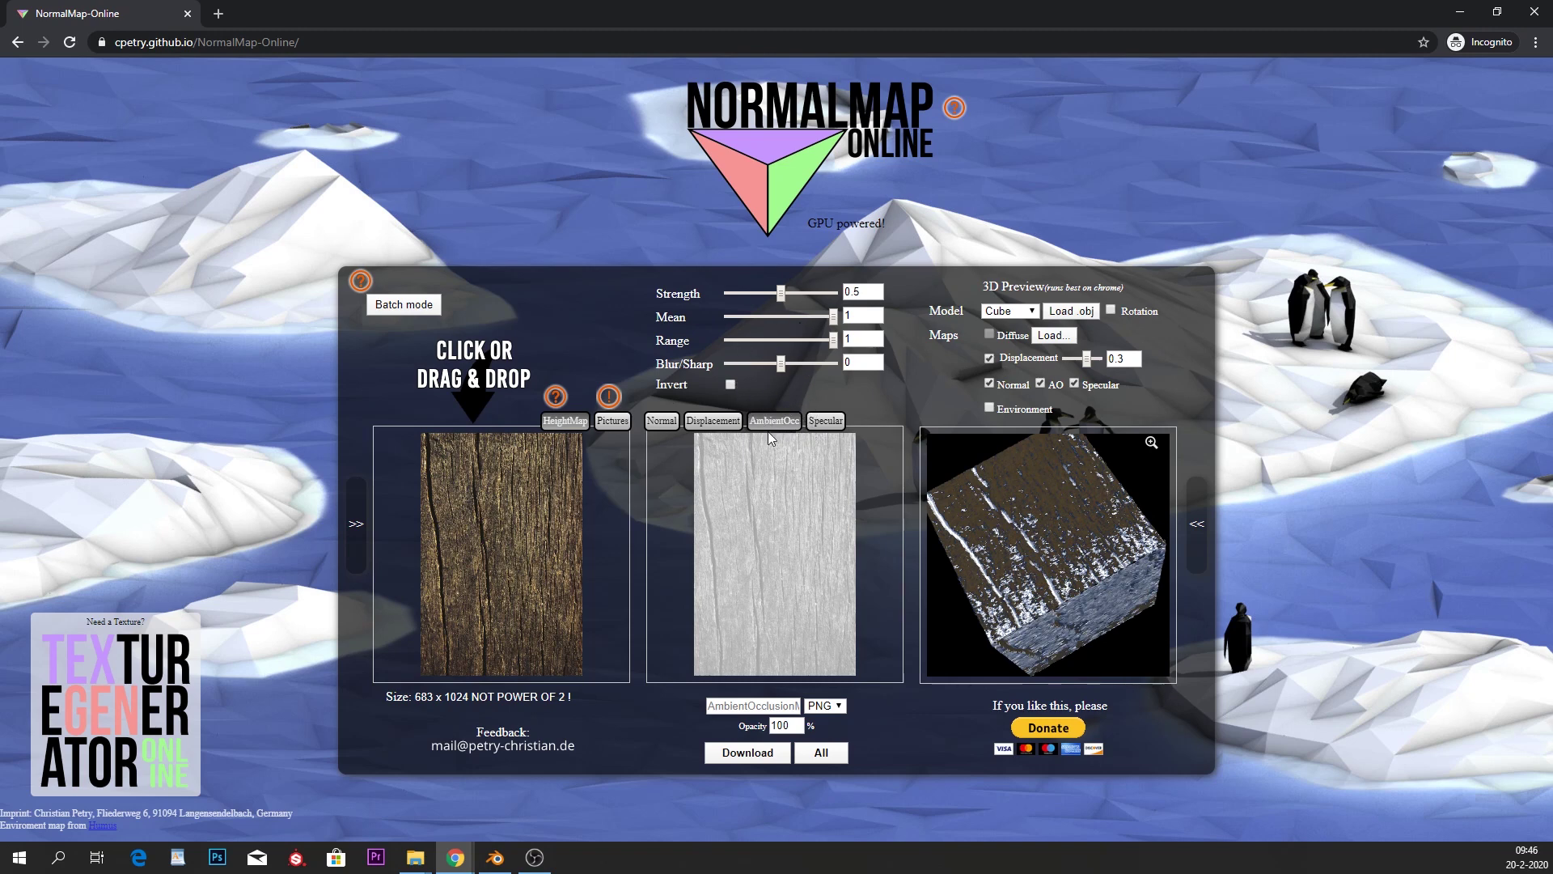
{"action": "left_click", "coordinate": [827, 423]}
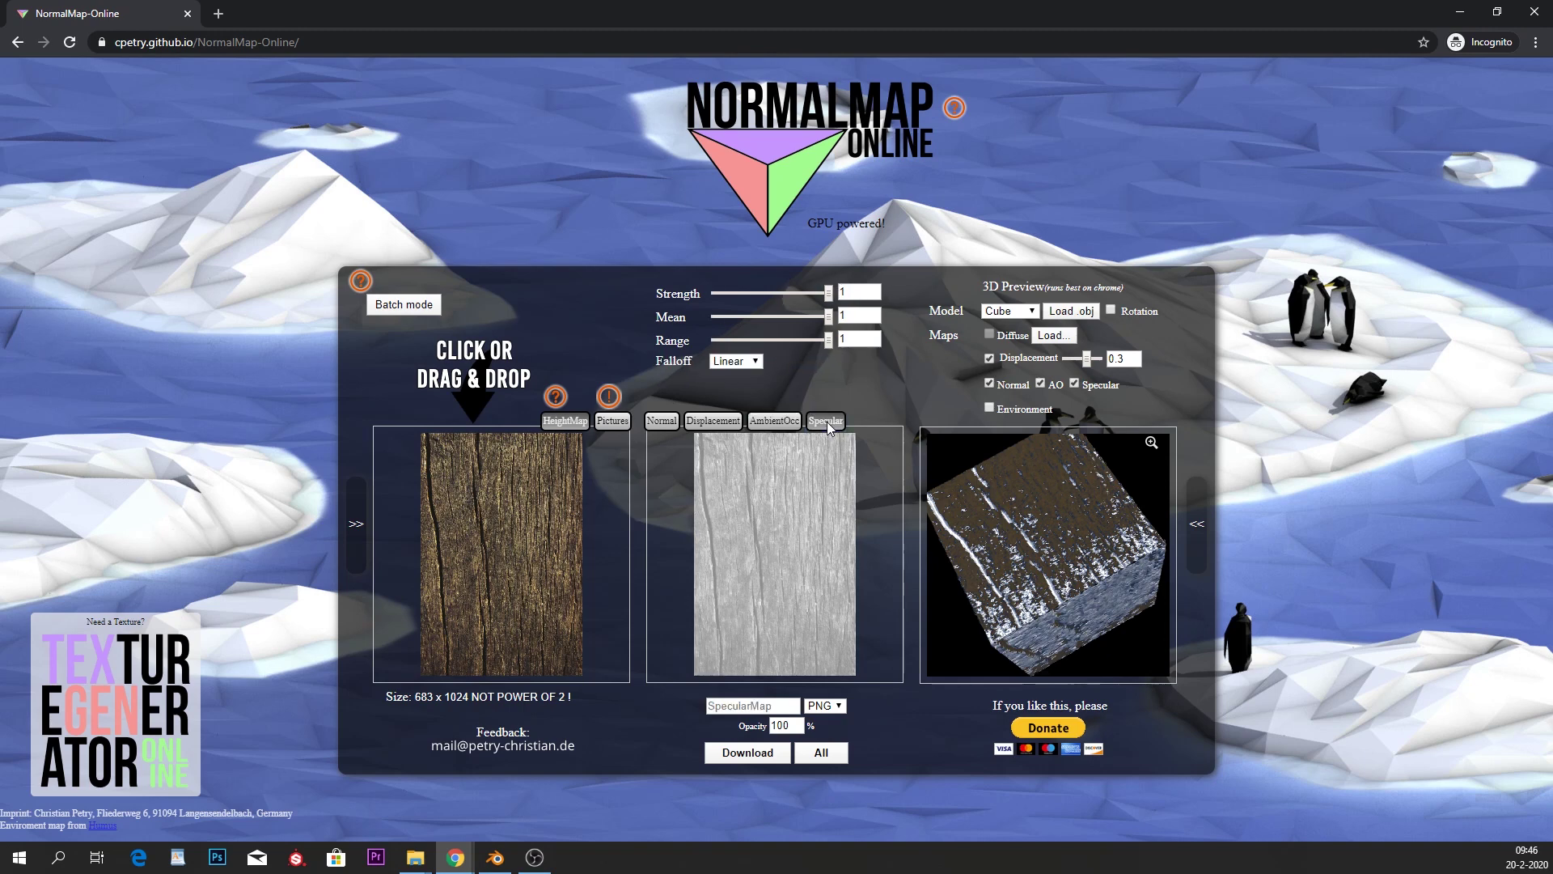
{"action": "left_click", "coordinate": [773, 421]}
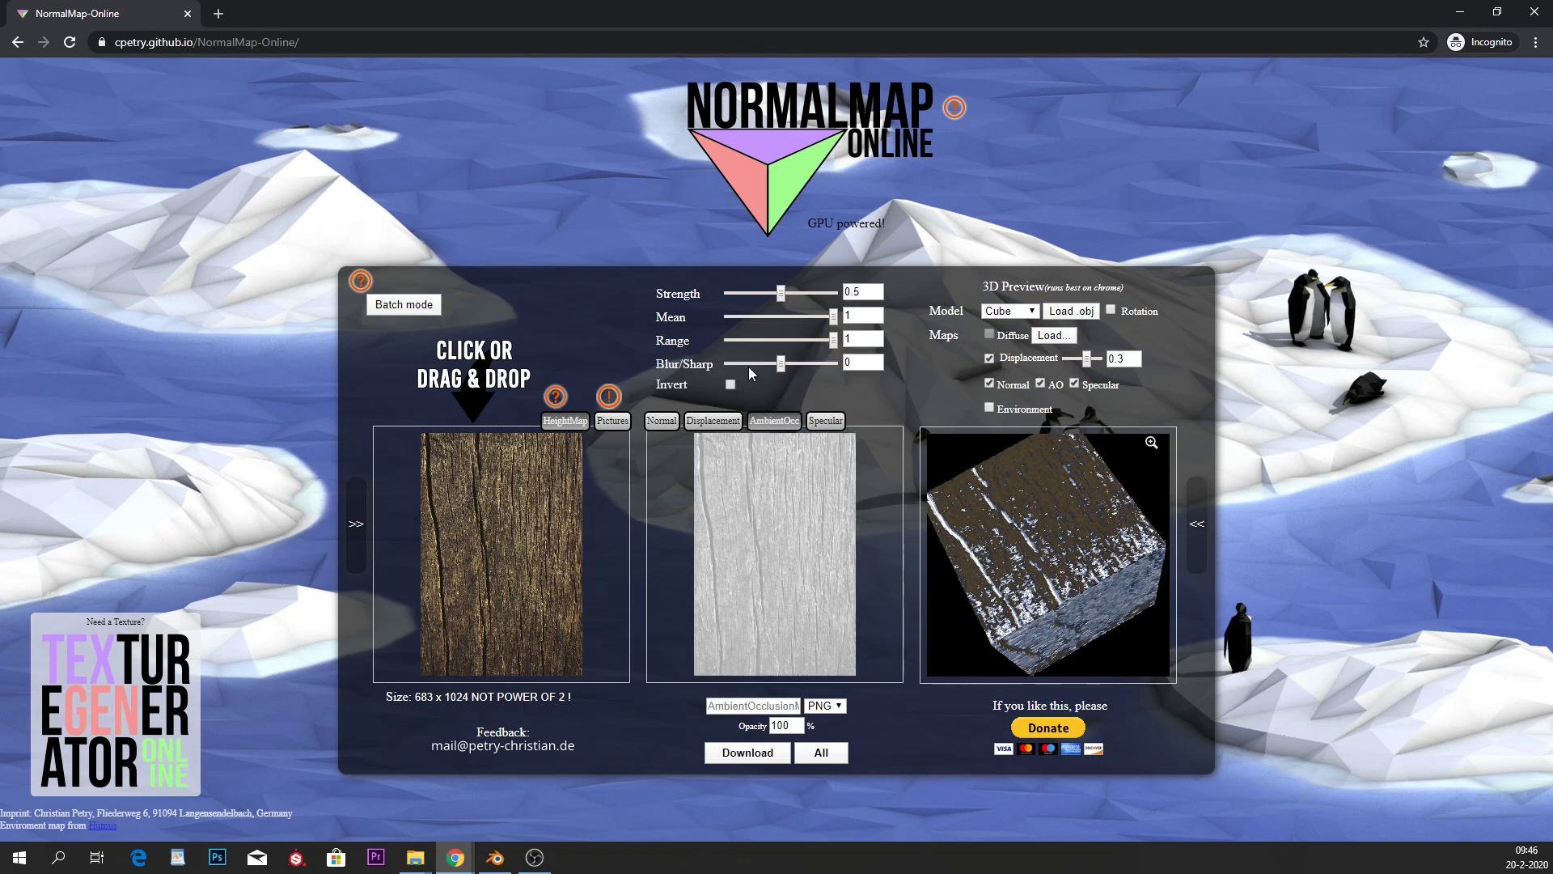
{"action": "left_click", "coordinate": [826, 421]}
{"action": "left_click", "coordinate": [774, 422]}
Adjust the ambient occlusion map's blur and strength, ending with Blur/Sharp at -5.
{"action": "left_click_drag", "start_coordinate": [781, 369], "coordinate": [768, 368]}
{"action": "left_click", "coordinate": [783, 295]}
{"action": "left_click_drag", "start_coordinate": [782, 297], "coordinate": [833, 363]}
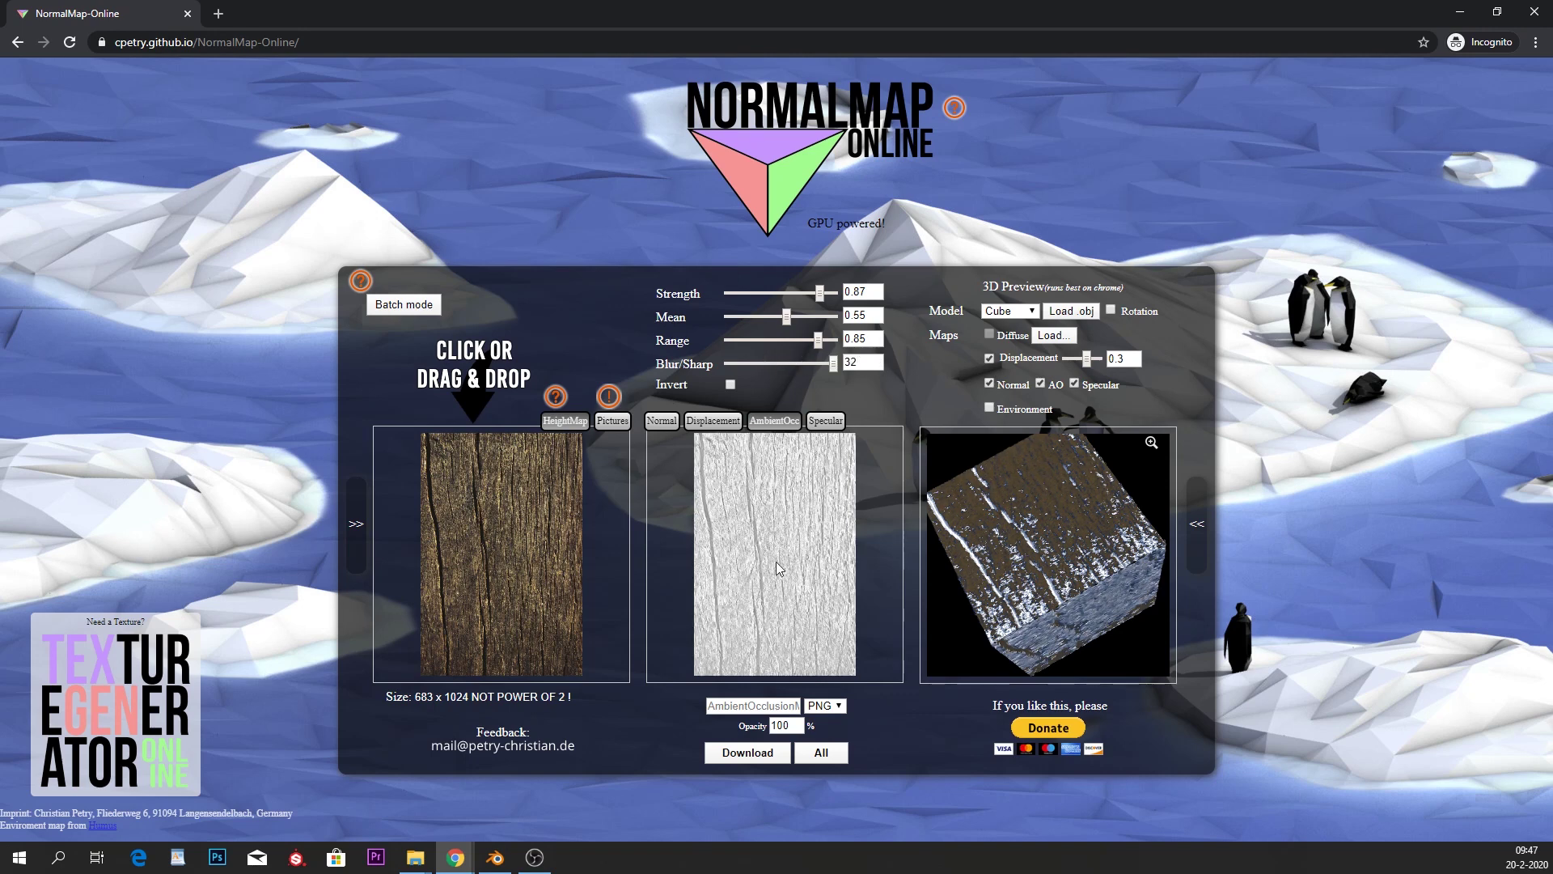
{"action": "left_click_drag", "start_coordinate": [833, 363], "coordinate": [773, 366]}
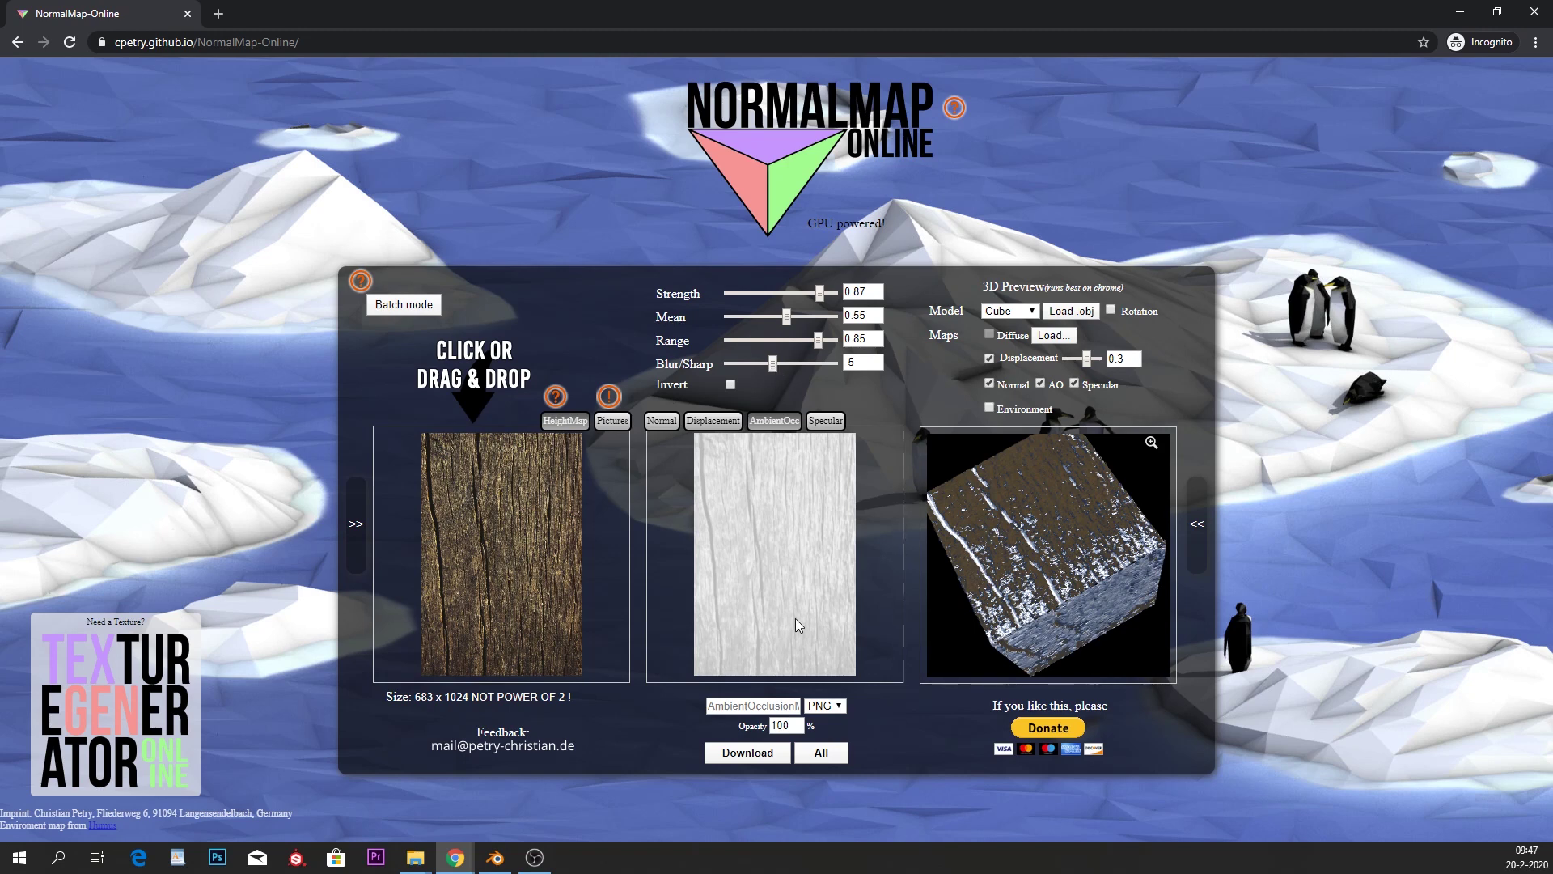
Download the ambient occlusion map as wood_alpha.png and return to Blender.
{"action": "left_click", "coordinate": [730, 708]}
{"action": "type", "text": "wood_alpha"}
{"action": "left_click", "coordinate": [748, 755]}
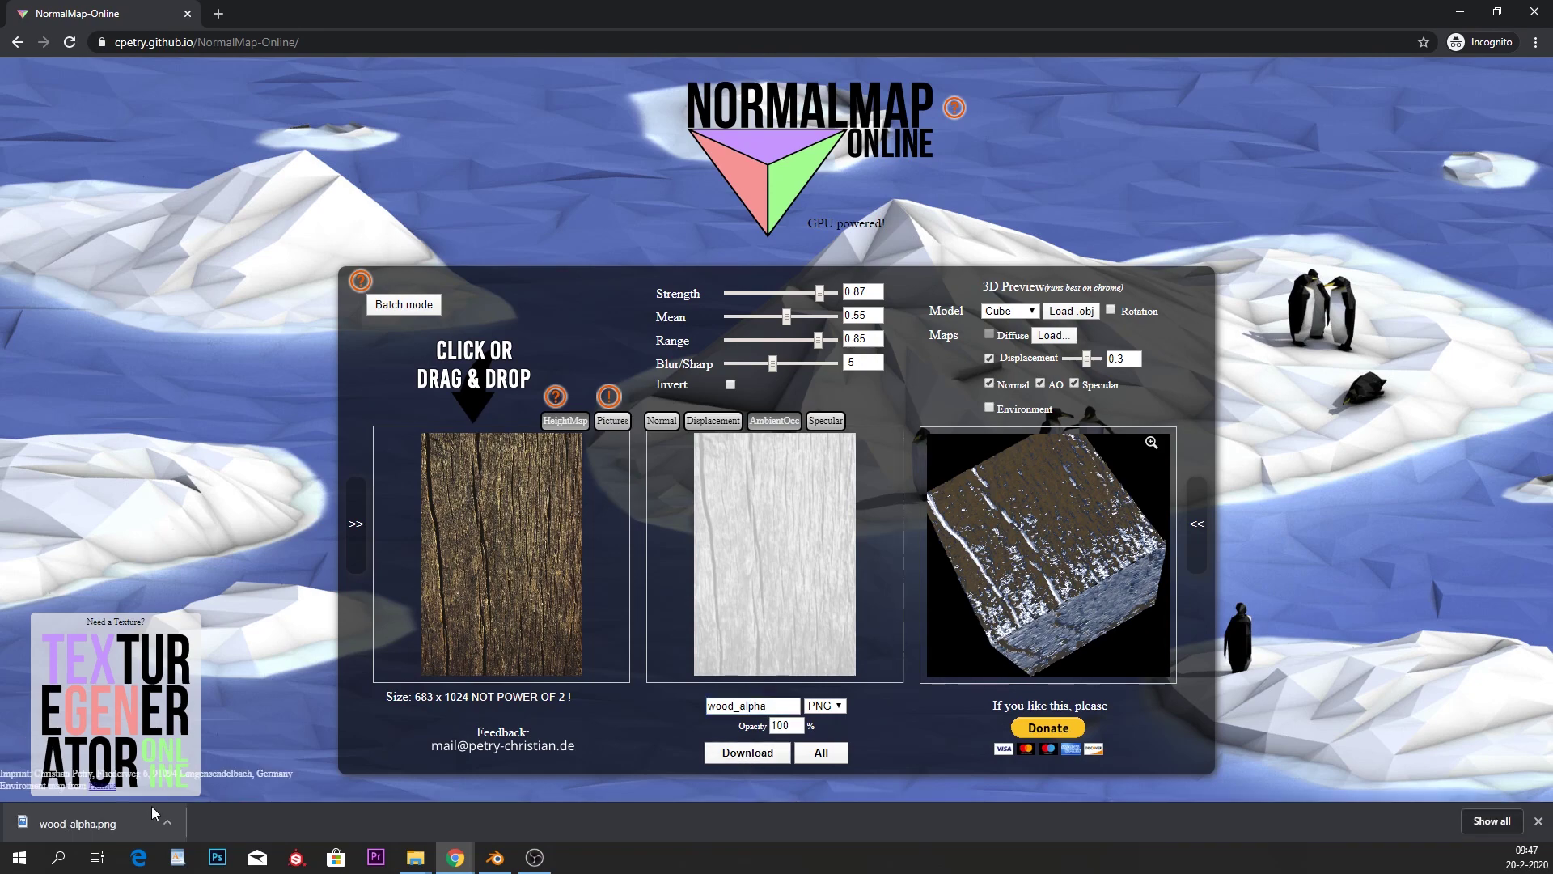
{"action": "left_click", "coordinate": [495, 859]}
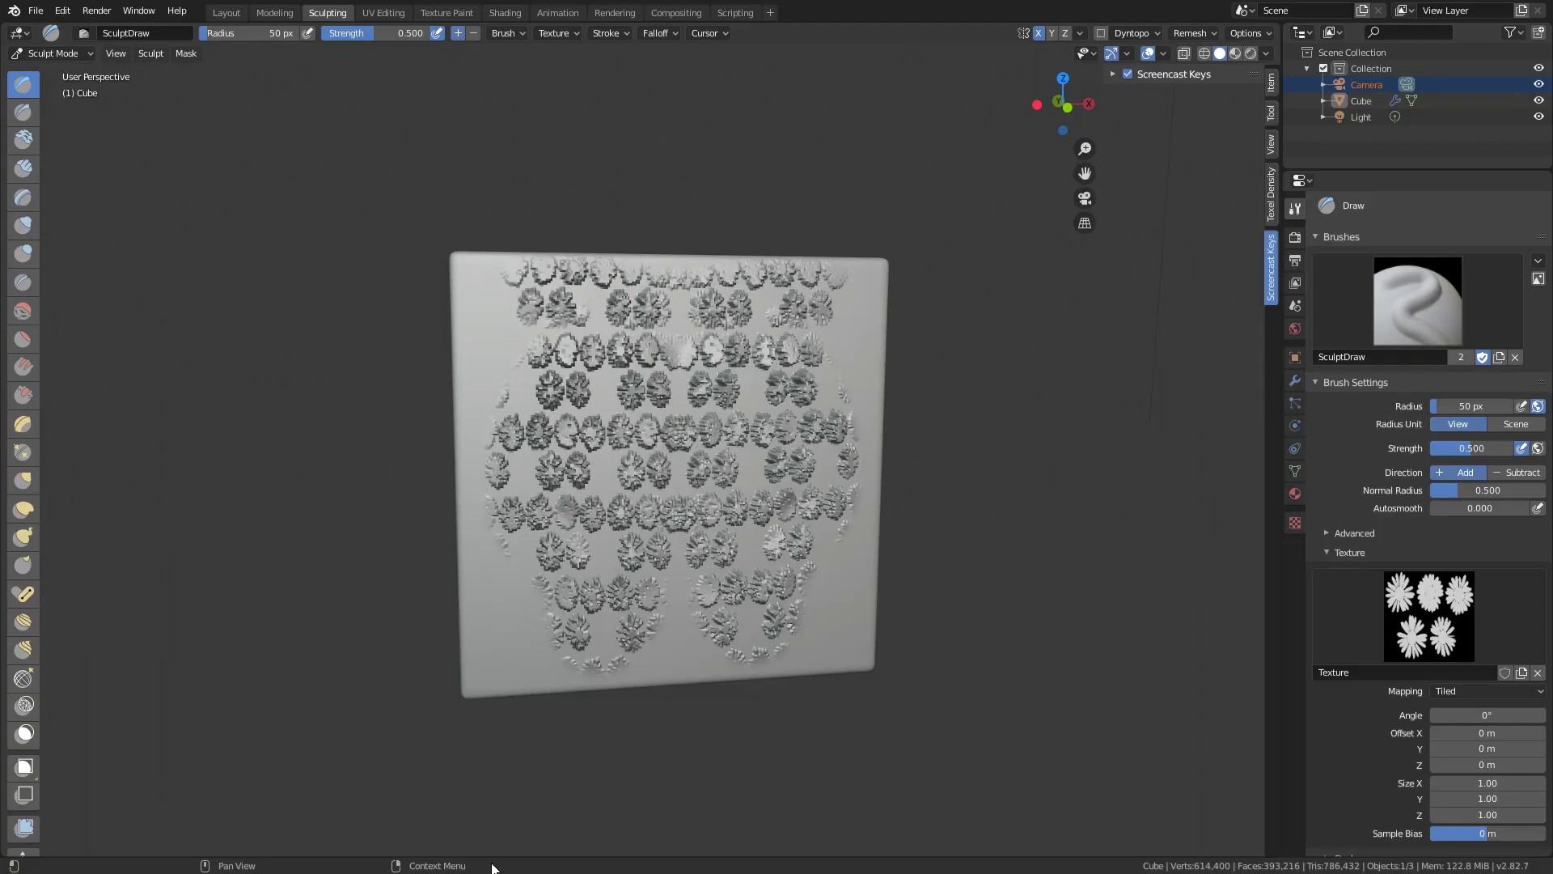
Start a new General scene without saving the sculpt, and select the default cube.
{"action": "left_click", "coordinate": [36, 11]}
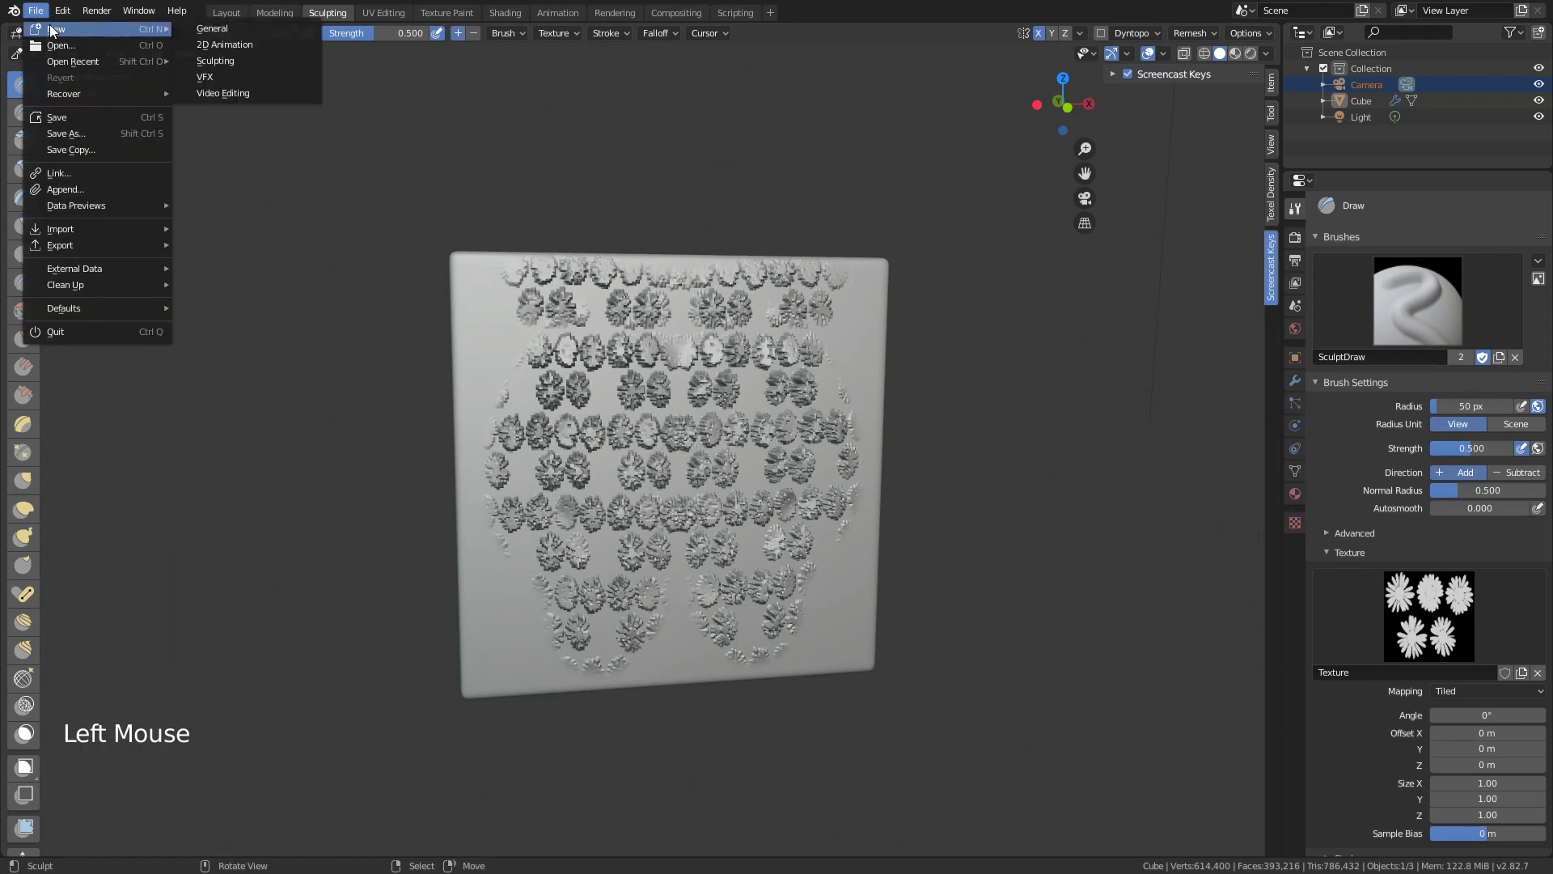
{"action": "left_click", "coordinate": [36, 11]}
{"action": "left_click", "coordinate": [212, 28]}
{"action": "left_click", "coordinate": [789, 458]}
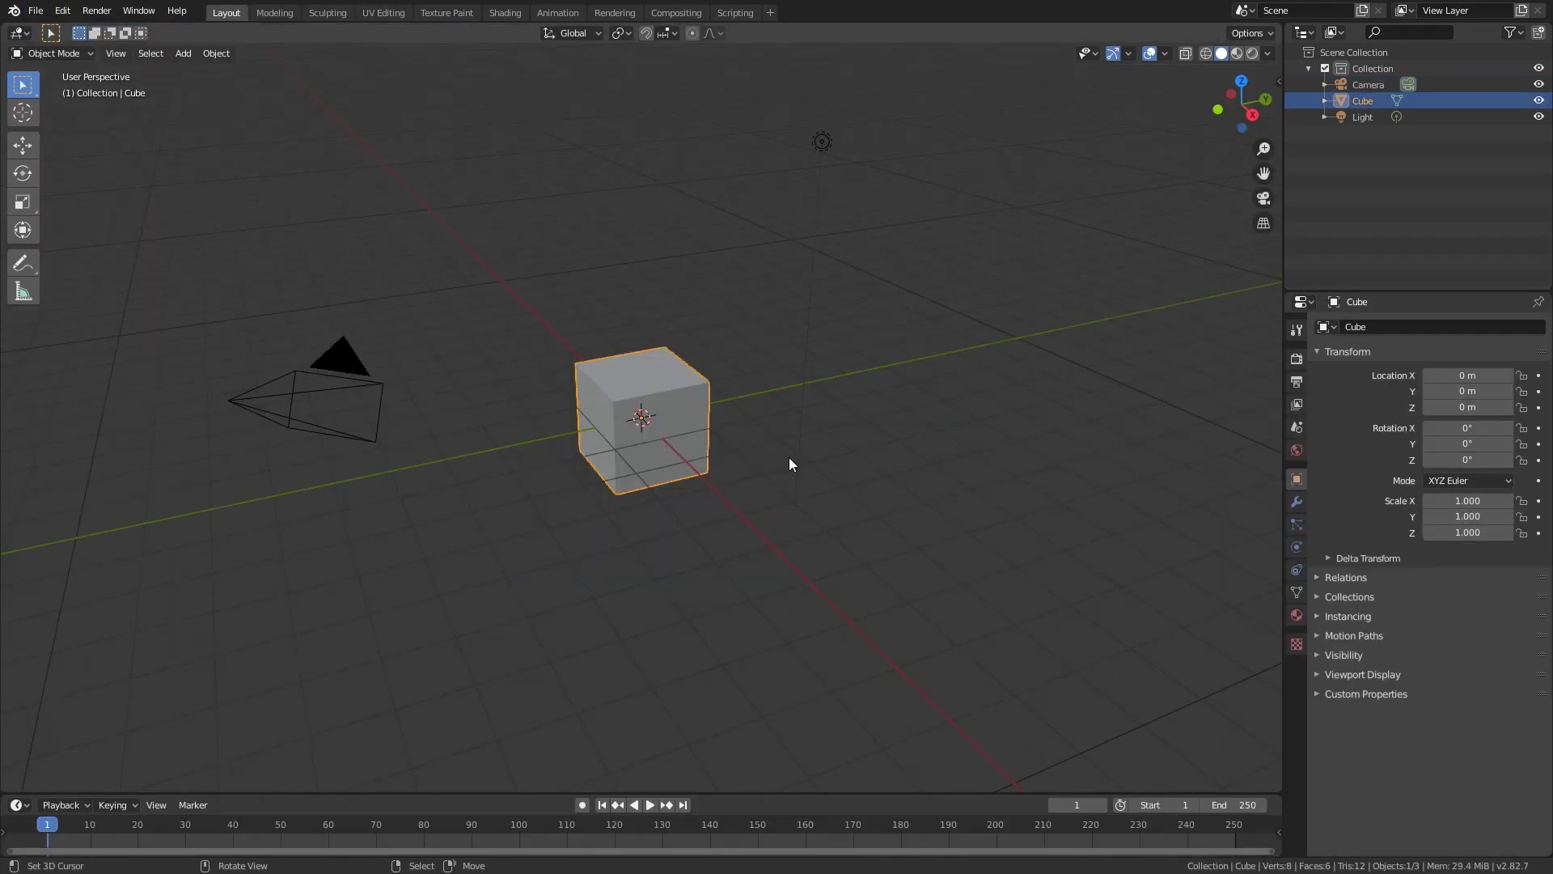
{"action": "left_click", "coordinate": [1279, 81]}
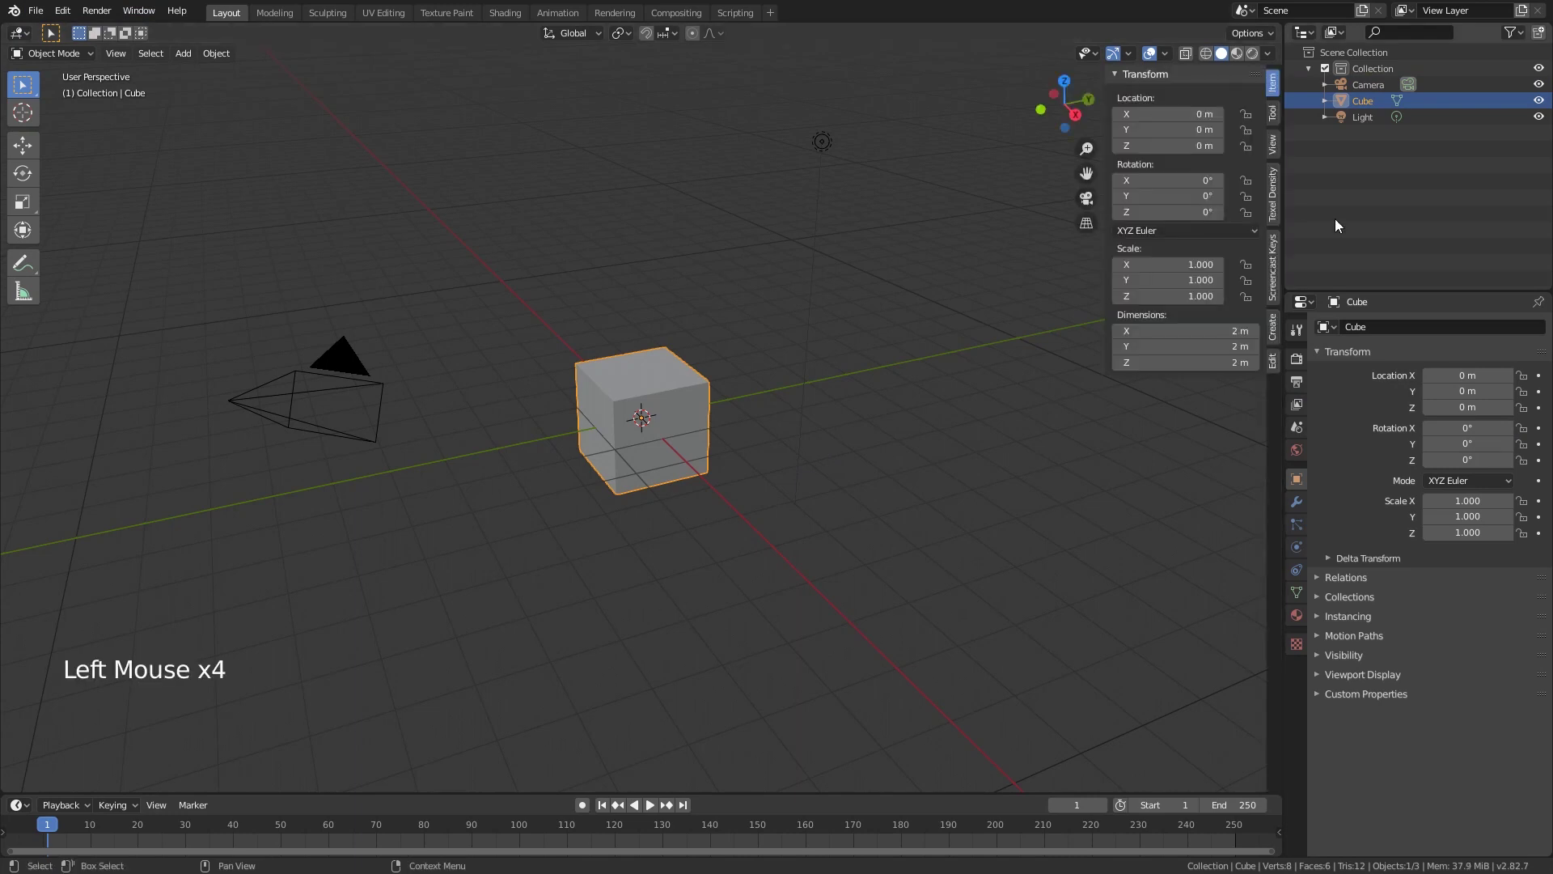
{"action": "left_click", "coordinate": [1336, 225]}
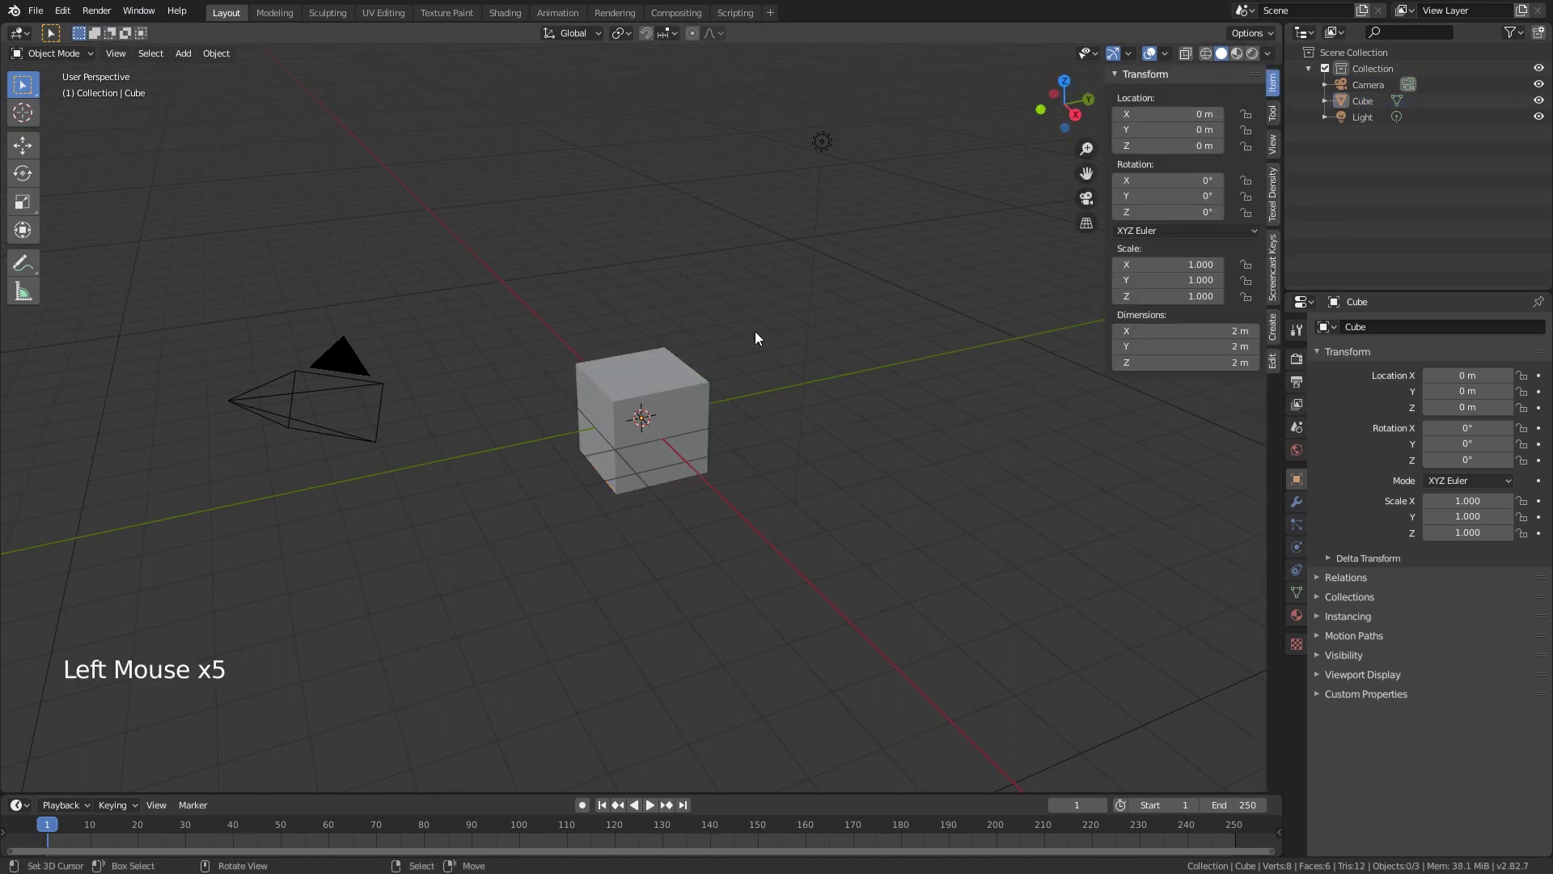
{"action": "right_click", "coordinate": [702, 404]}
{"action": "scroll", "coordinate": [711, 421], "scroll_direction": "up", "scroll_amount": 6}
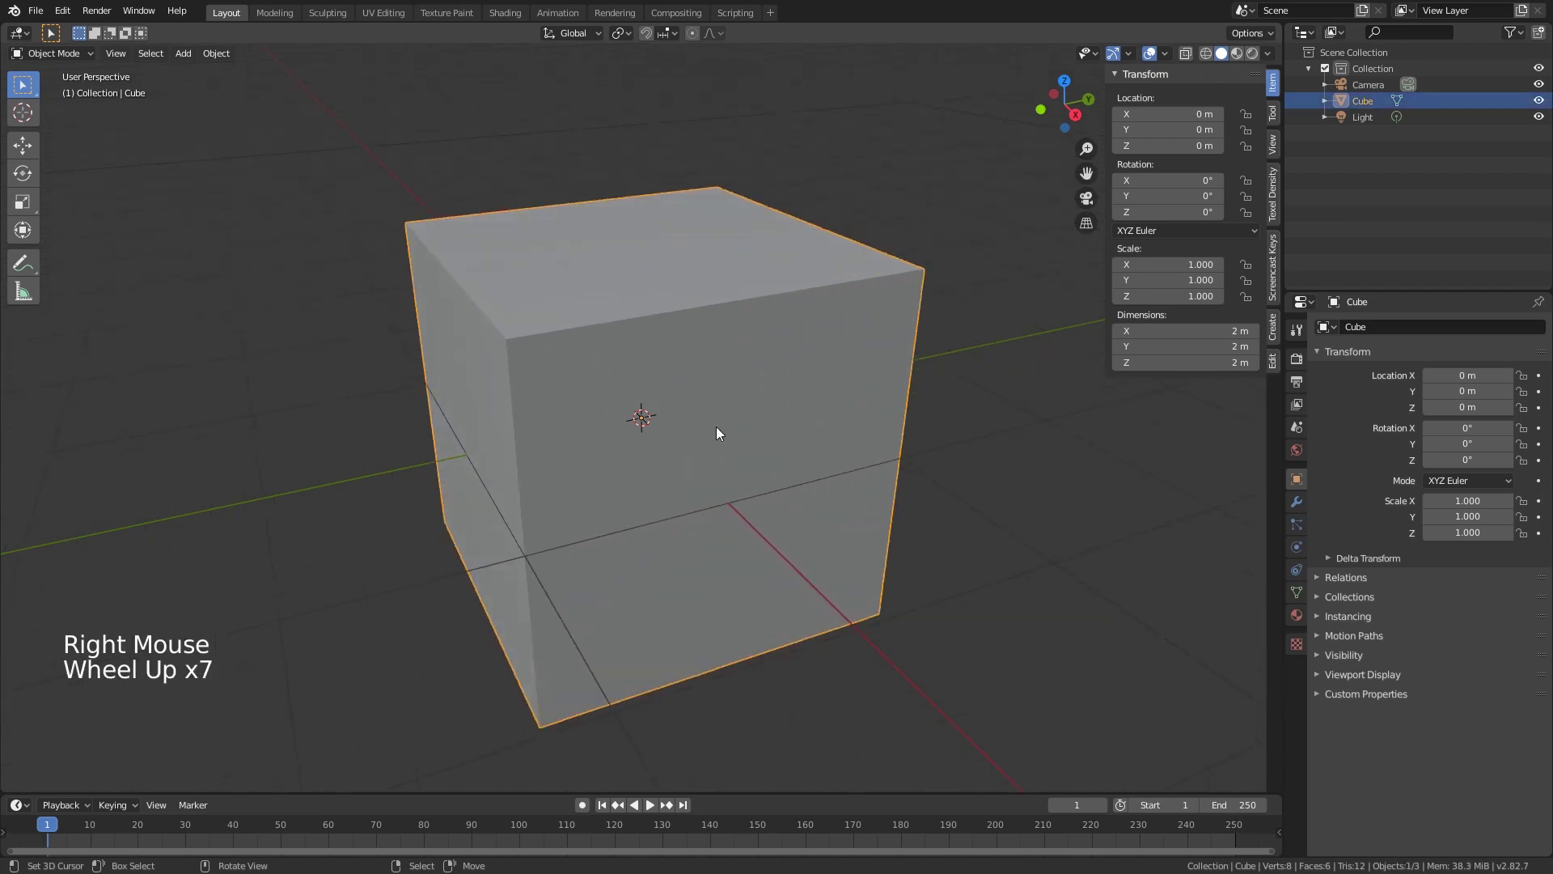
Subdivide the cube six times in Edit Mode to 24,576 faces, then return to Object Mode.
{"action": "key", "text": "Tab"}
{"action": "key", "text": "w"}
{"action": "left_click", "coordinate": [716, 425]}
{"action": "key", "text": "w"}
{"action": "left_click", "coordinate": [716, 425]}
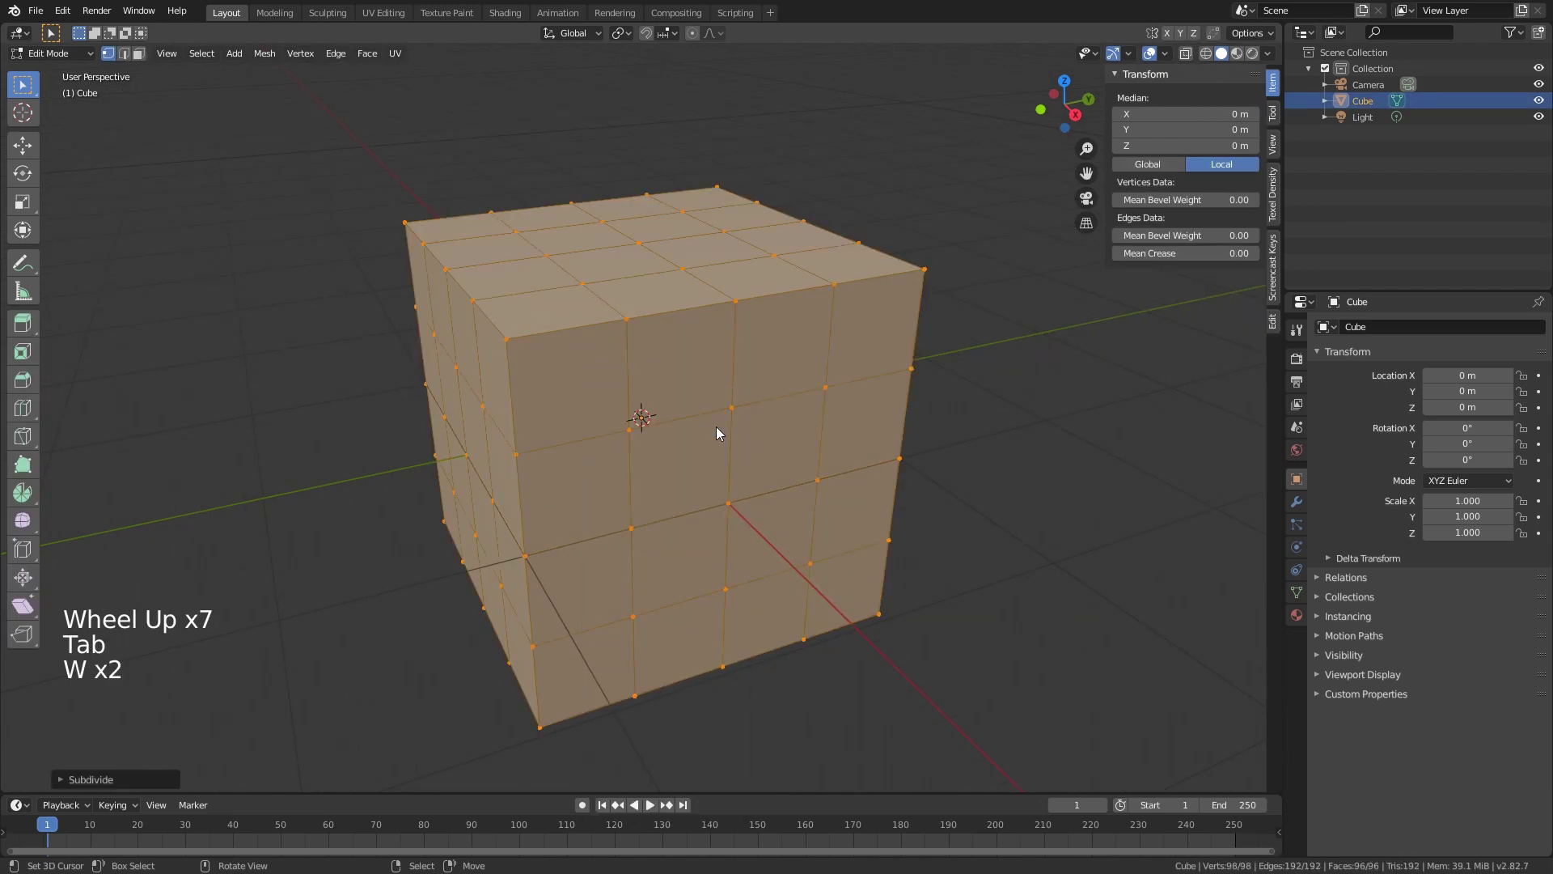
{"action": "key", "text": "w"}
{"action": "left_click", "coordinate": [716, 426]}
{"action": "key", "text": "w"}
{"action": "left_click", "coordinate": [716, 425]}
{"action": "key", "text": "w"}
{"action": "left_click", "coordinate": [716, 426]}
{"action": "key", "text": "w"}
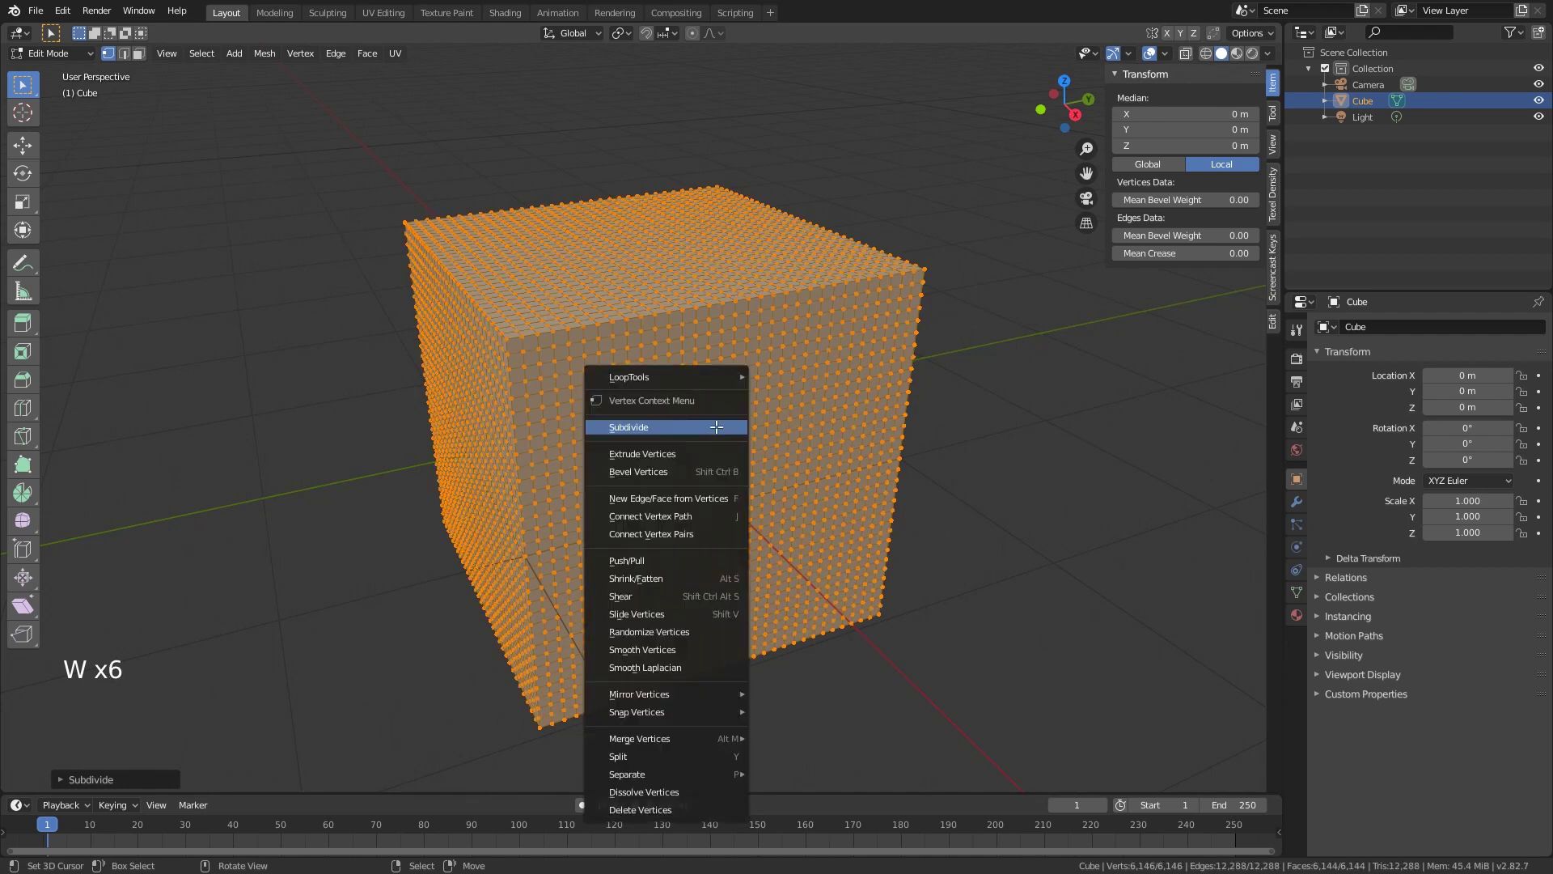
{"action": "left_click", "coordinate": [716, 427]}
{"action": "key", "text": "Tab"}
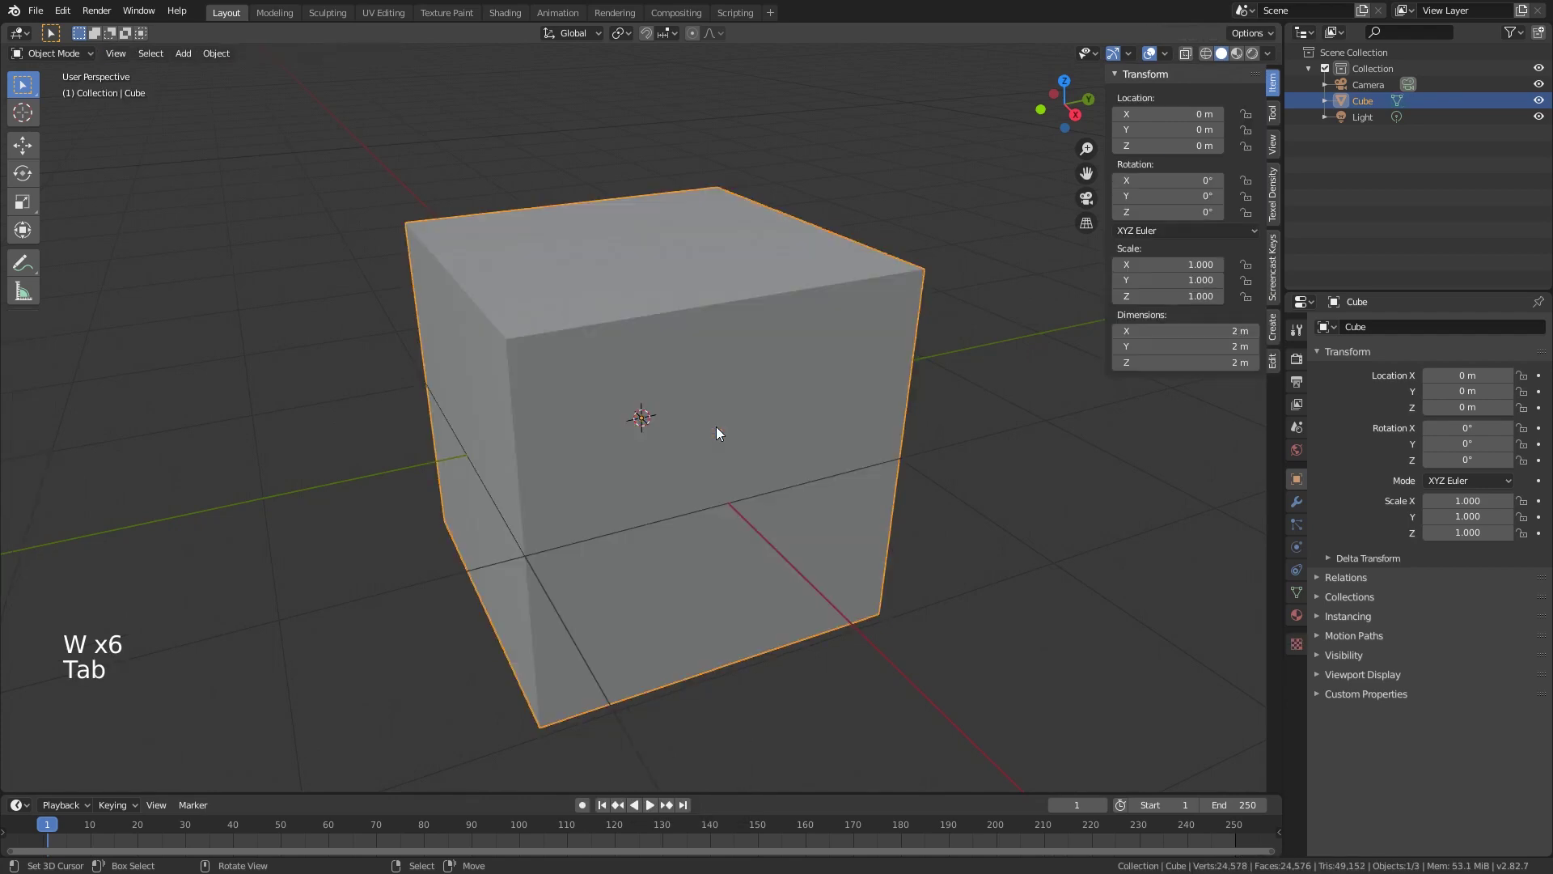
Add a Multiresolution modifier to the cube and subdivide it twice to 393,216 faces.
{"action": "left_click", "coordinate": [1297, 502]}
{"action": "left_click", "coordinate": [1405, 339]}
{"action": "left_click", "coordinate": [1406, 328]}
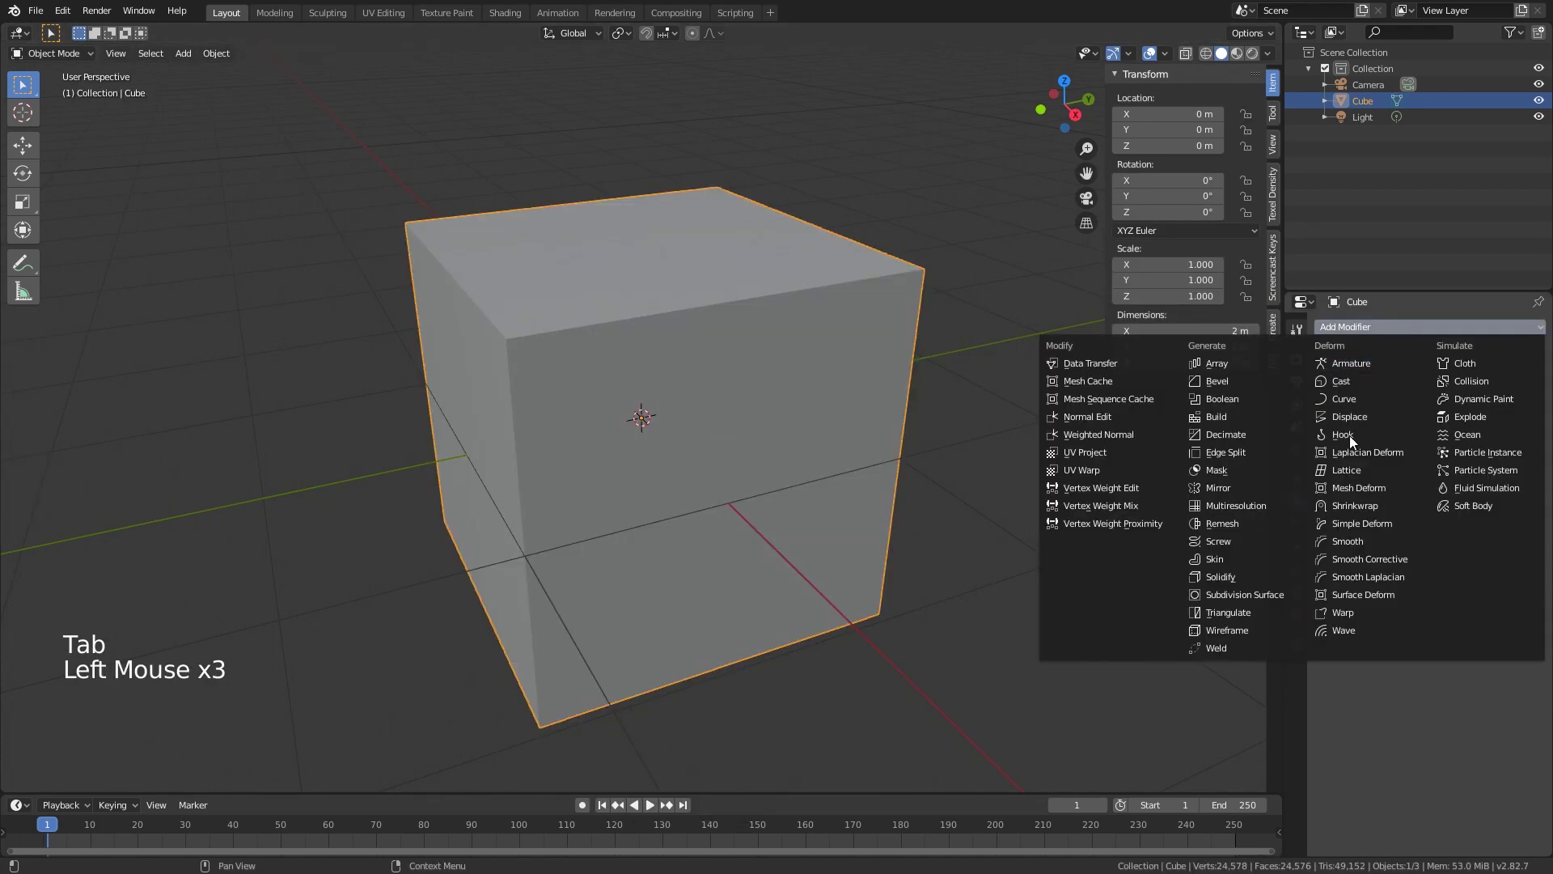
{"action": "left_click", "coordinate": [1261, 510]}
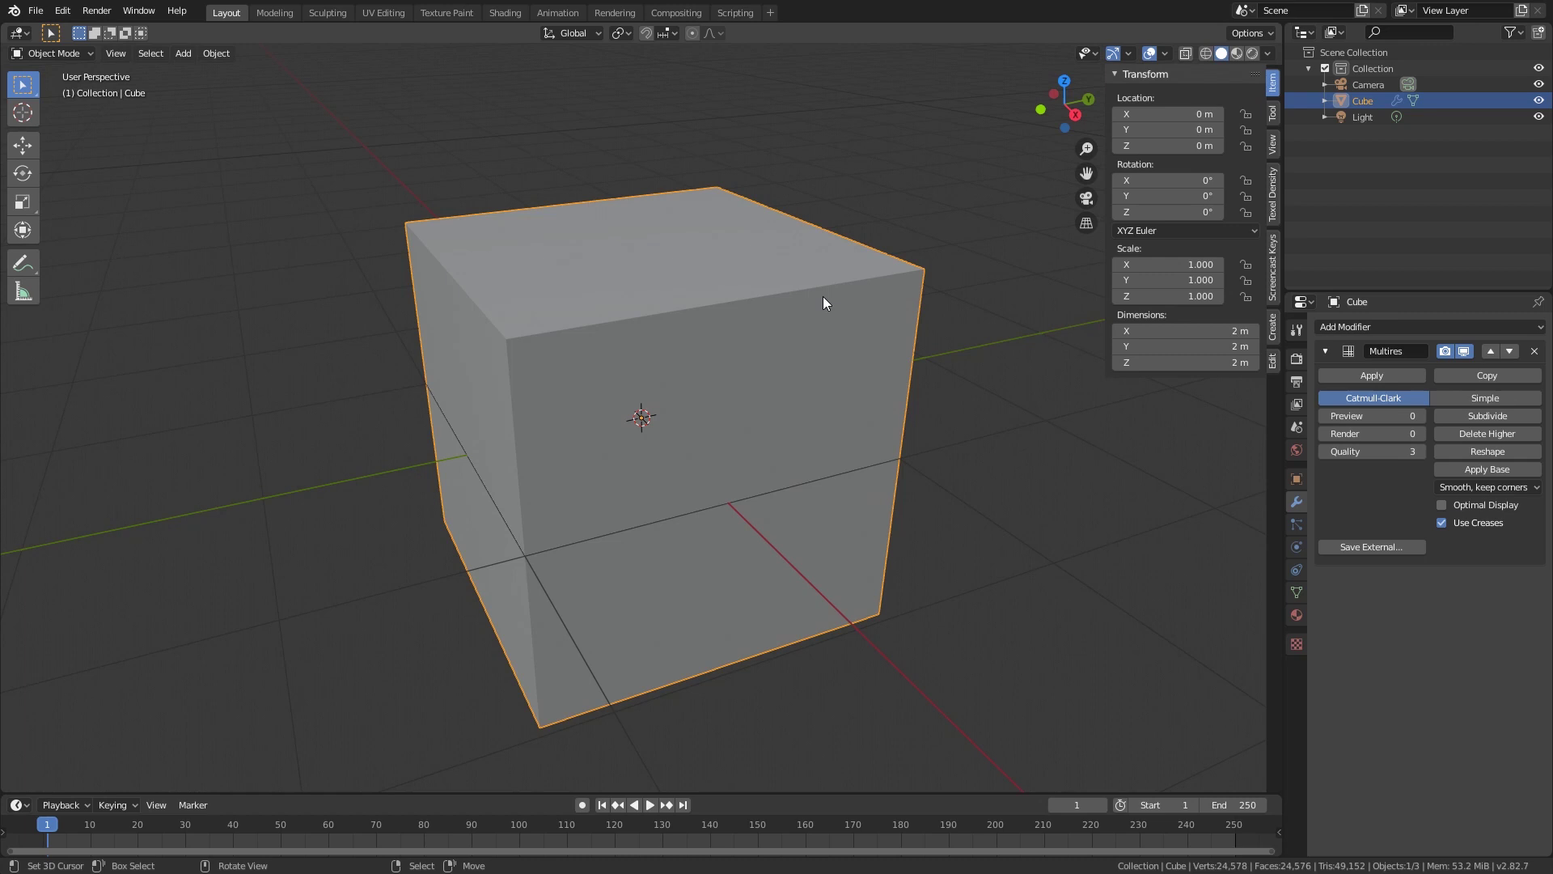
{"action": "left_click", "coordinate": [1472, 421]}
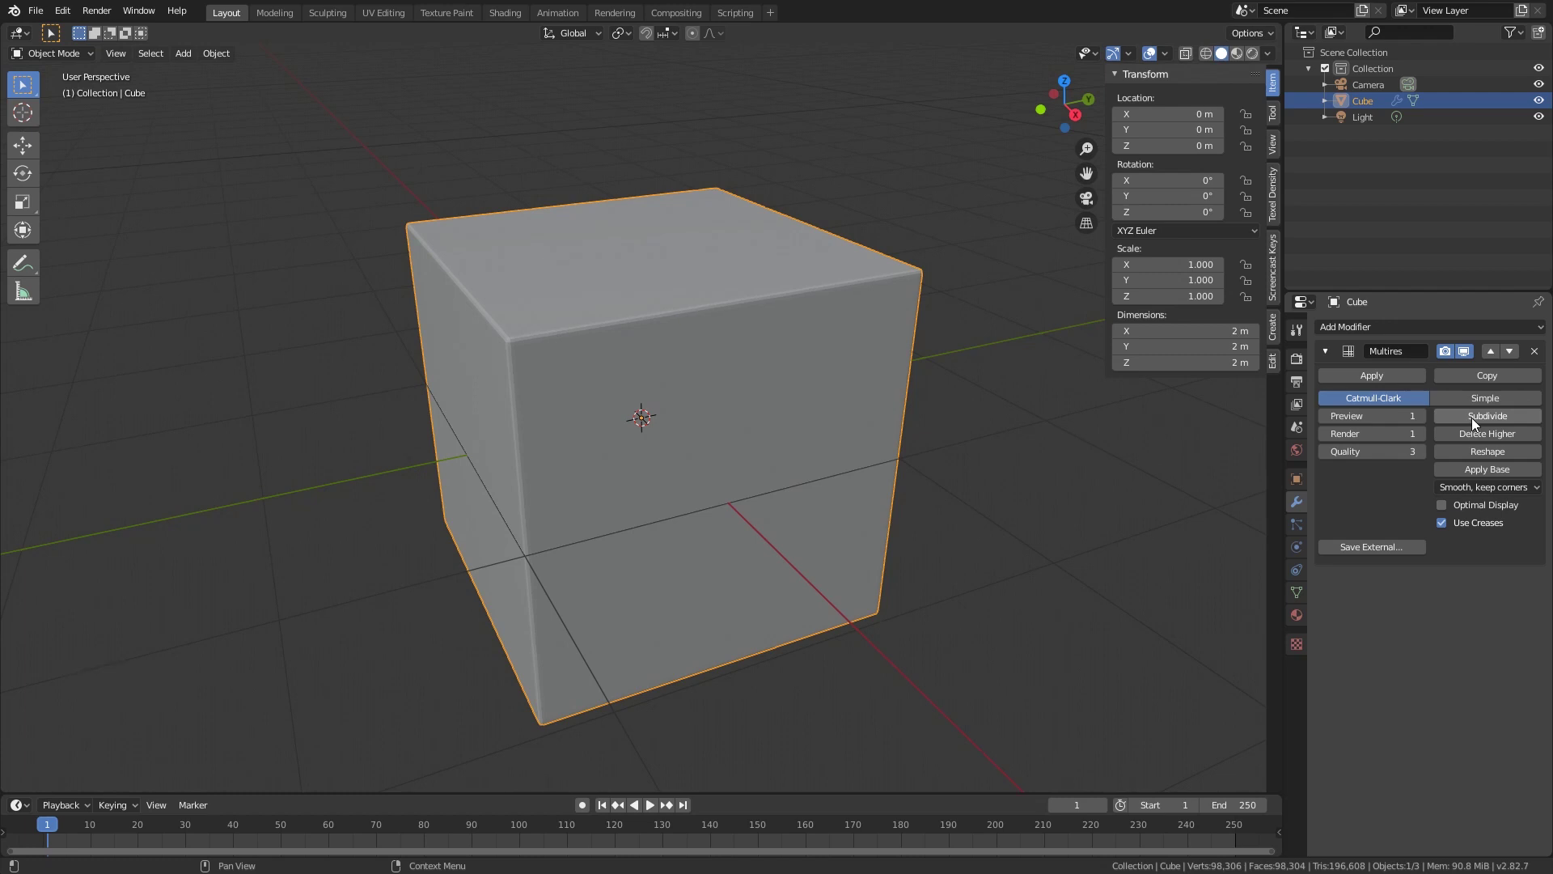
{"action": "left_click", "coordinate": [1472, 421]}
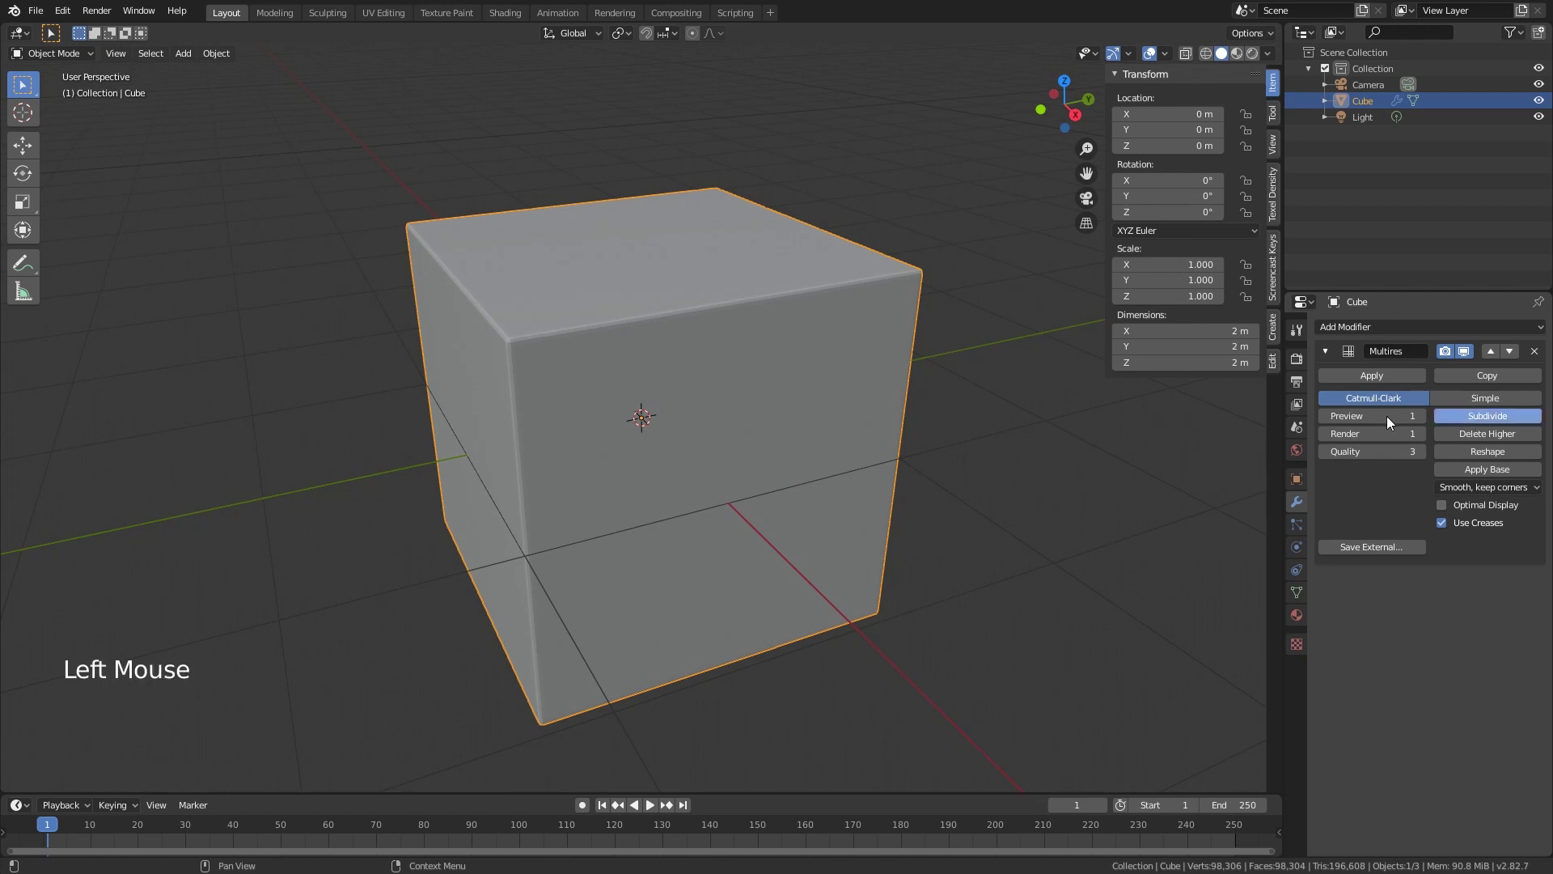
Bring up the object context menu in the viewport.
{"action": "right_click", "coordinate": [873, 459]}
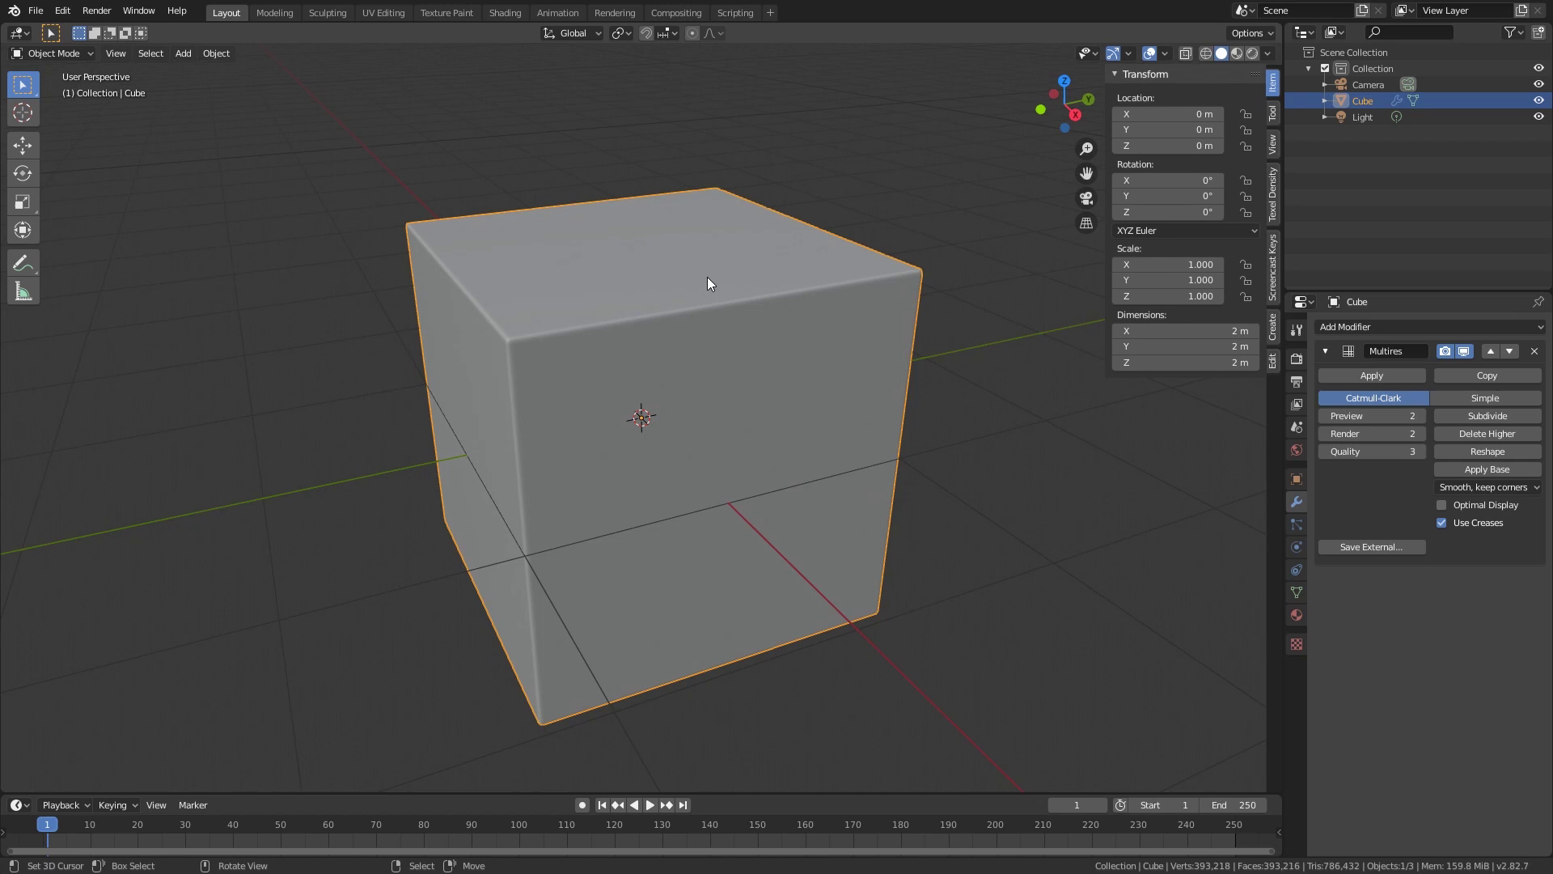
{"action": "right_click", "coordinate": [700, 320]}
{"action": "key", "text": "w"}
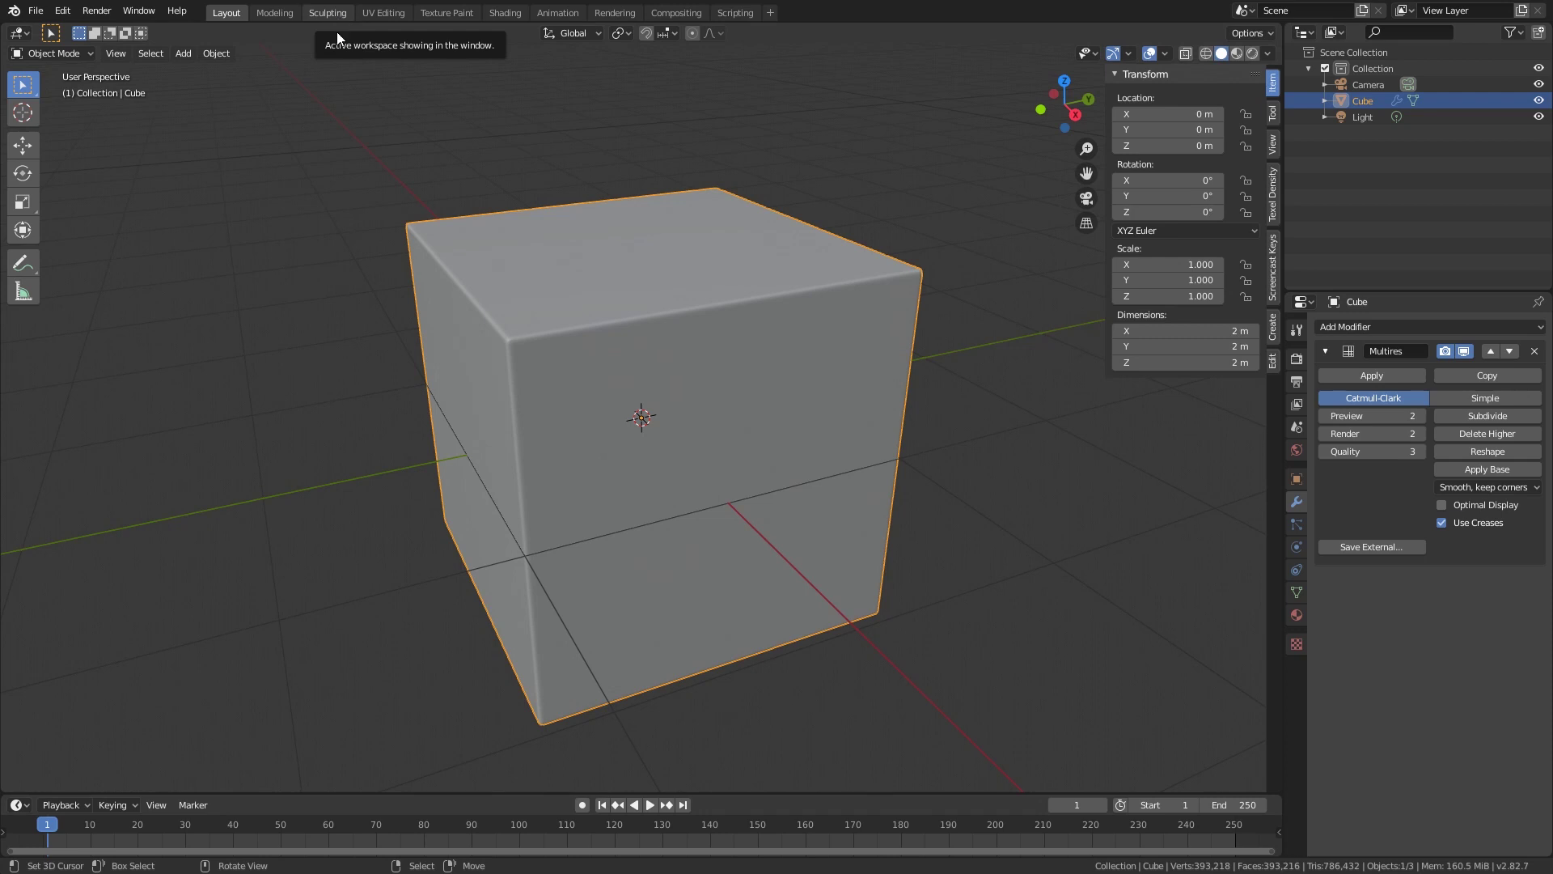
In the Sculpting workspace, sculpt a raised horizontal Draw-brush stroke across the cube's front face.
{"action": "left_click", "coordinate": [328, 13]}
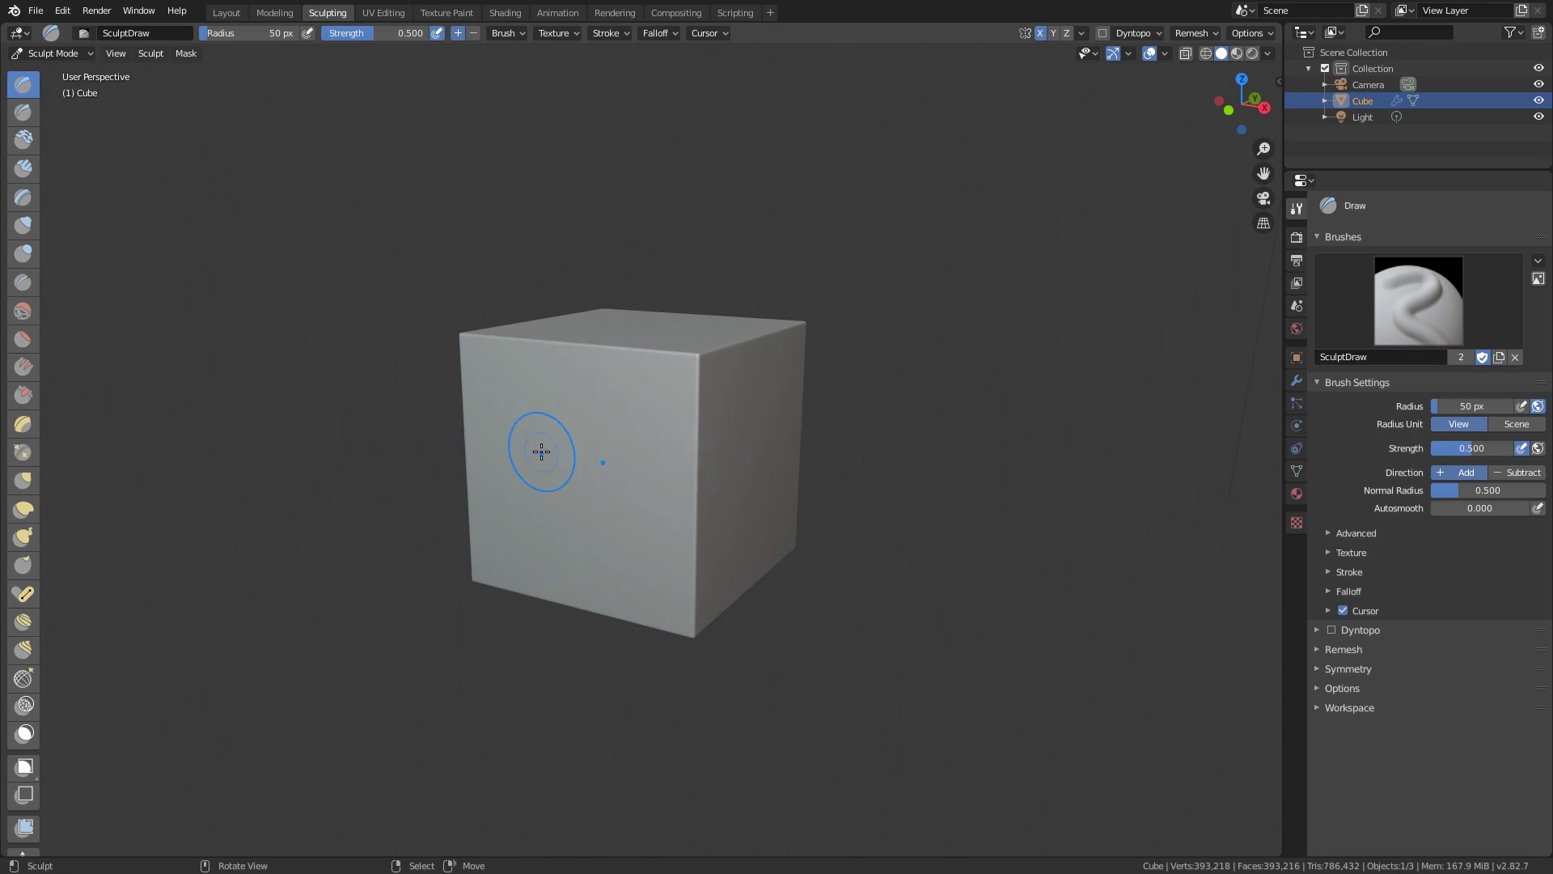
{"action": "scroll", "coordinate": [548, 469], "scroll_direction": "up", "scroll_amount": 3}
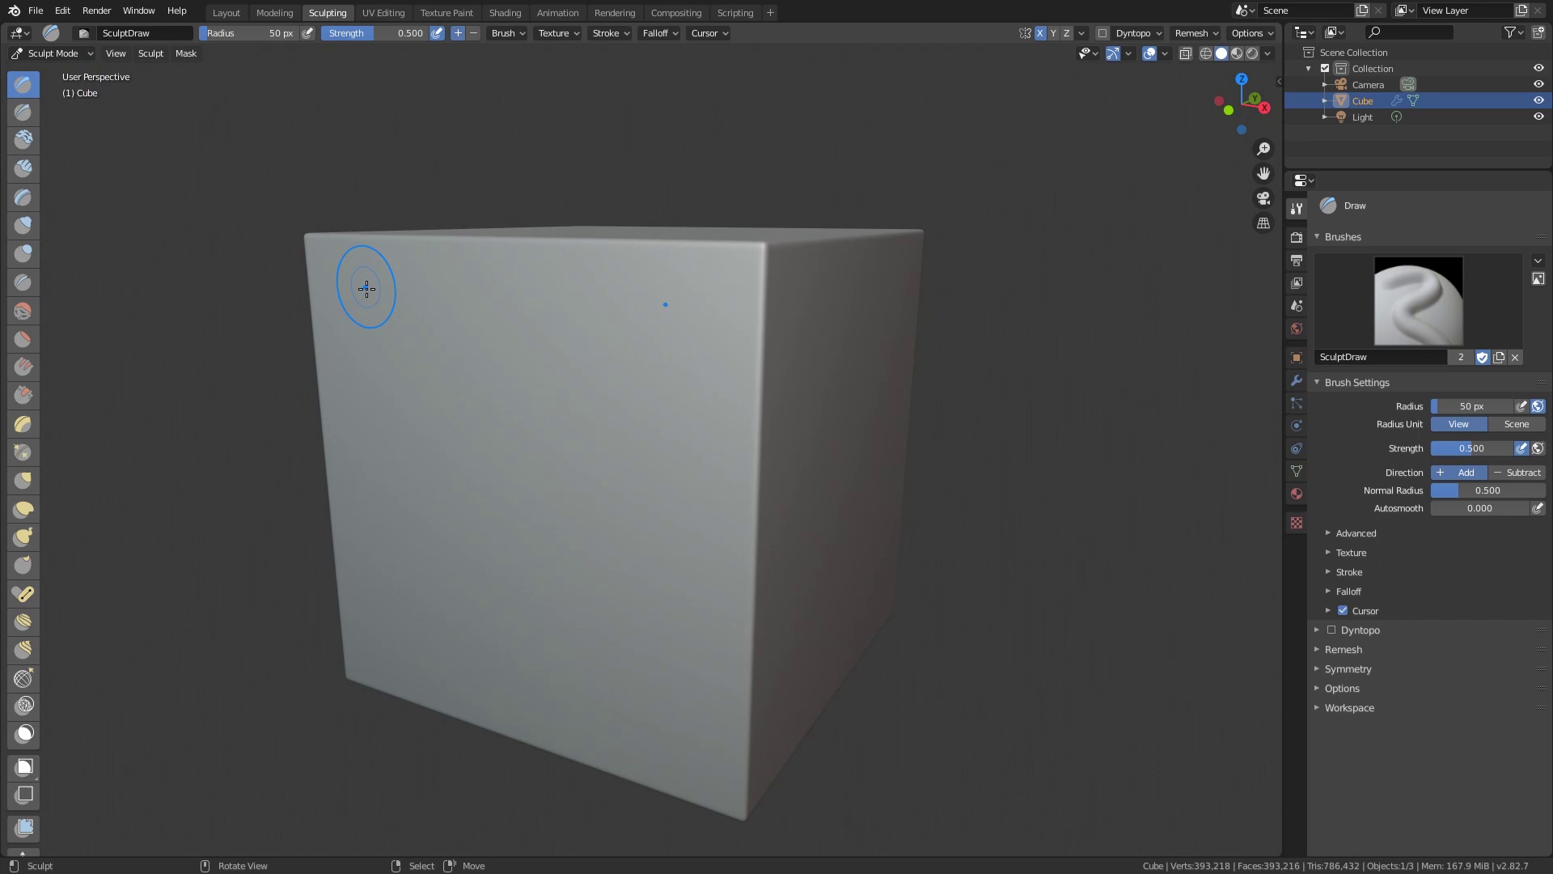
{"action": "mouse_move", "coordinate": [364, 291]}
{"action": "left_mouse_down"}
{"action": "mouse_move", "coordinate": [329, 305]}
{"action": "mouse_move", "coordinate": [670, 341]}
{"action": "mouse_move", "coordinate": [704, 365]}
{"action": "left_mouse_up"}
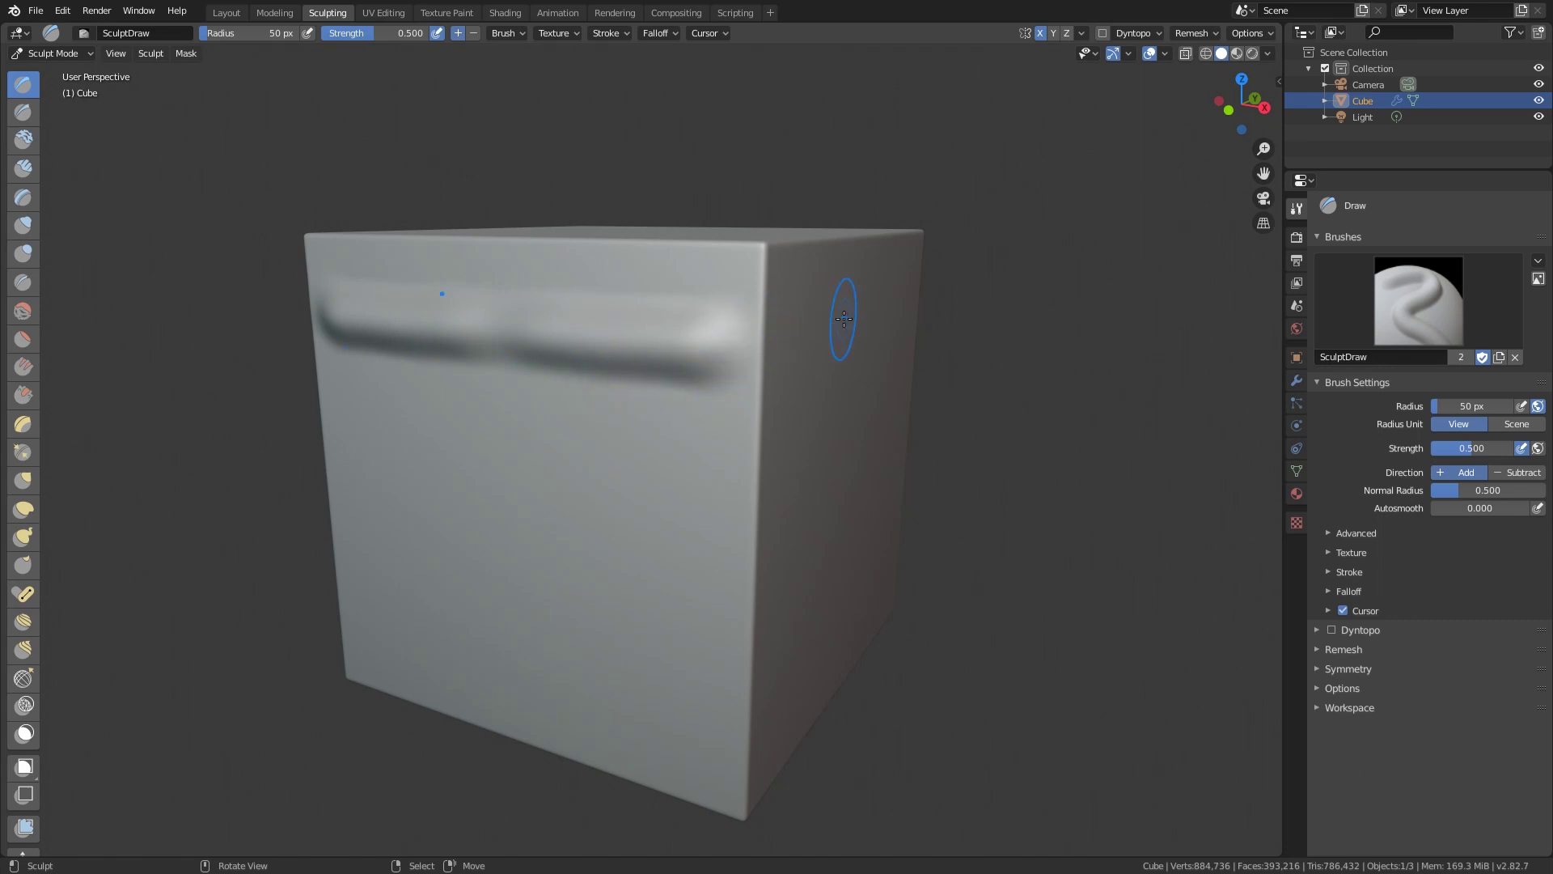
With the Clay brush, sculpt a second long horizontal ridge below the first.
{"action": "left_click", "coordinate": [22, 141]}
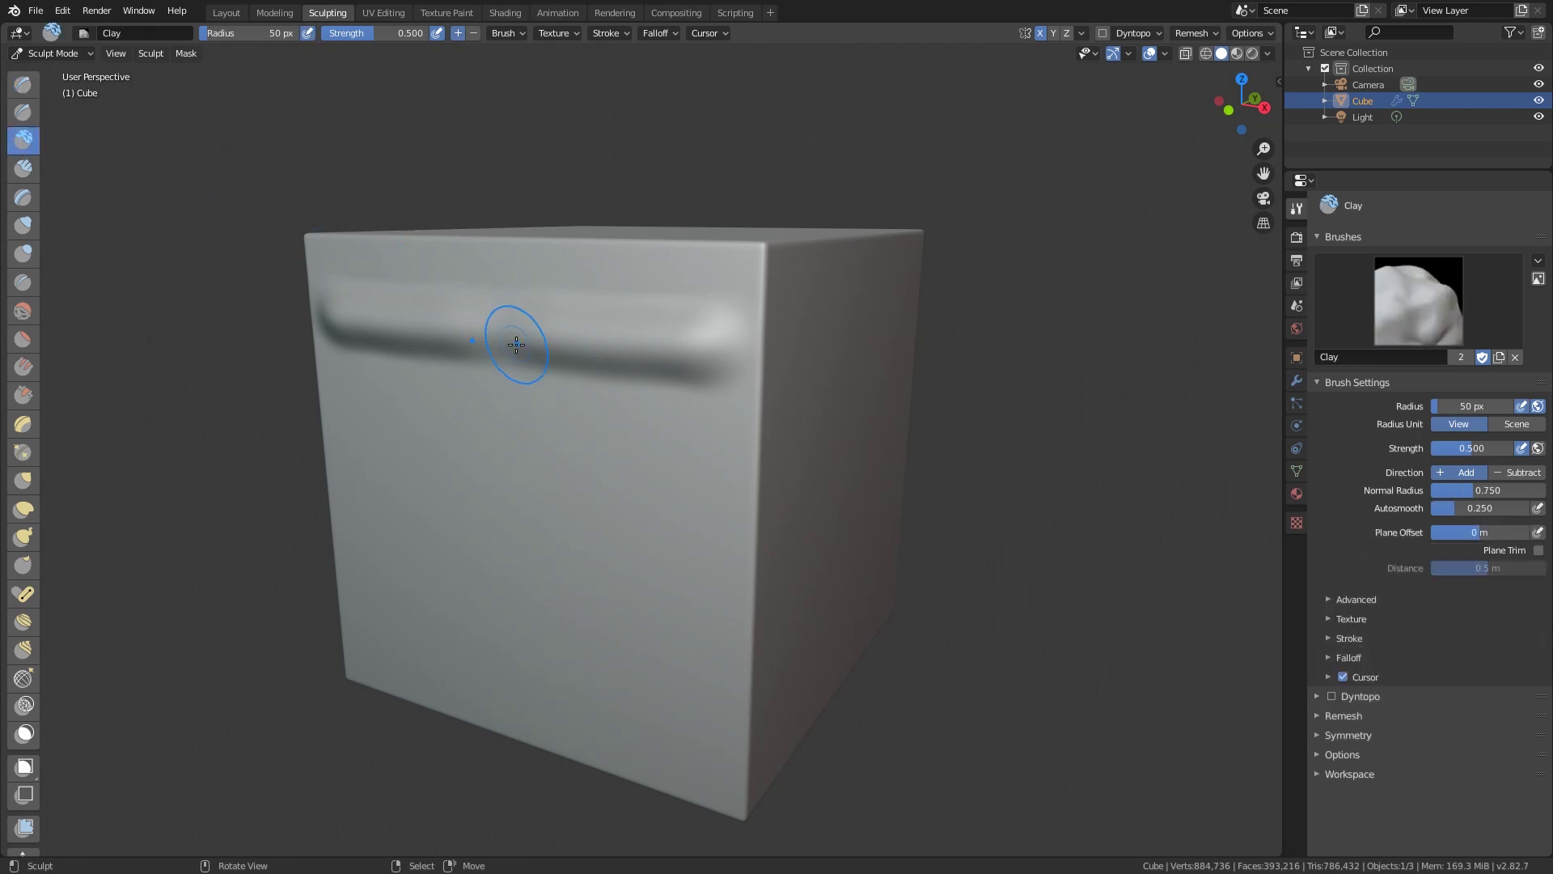
{"action": "left_click", "coordinate": [469, 469]}
{"action": "left_click", "coordinate": [562, 469]}
{"action": "mouse_move", "coordinate": [348, 402]}
{"action": "left_mouse_down"}
{"action": "mouse_move", "coordinate": [695, 471]}
{"action": "mouse_move", "coordinate": [694, 510]}
{"action": "left_mouse_up"}
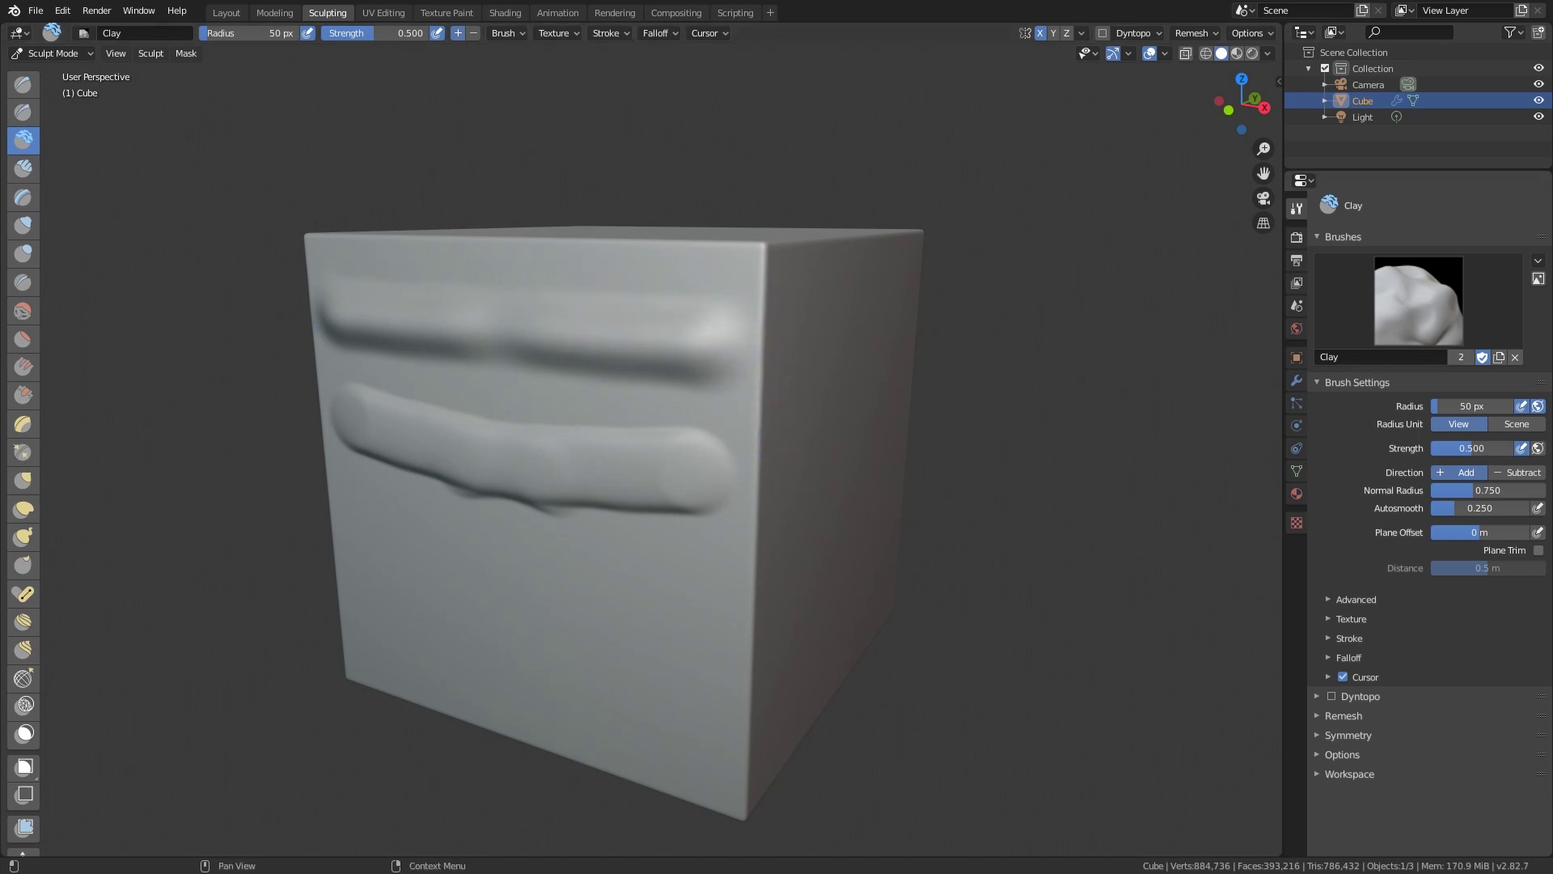
{"action": "middle_click_drag", "start_coordinate": [986, 515], "coordinate": [881, 499]}
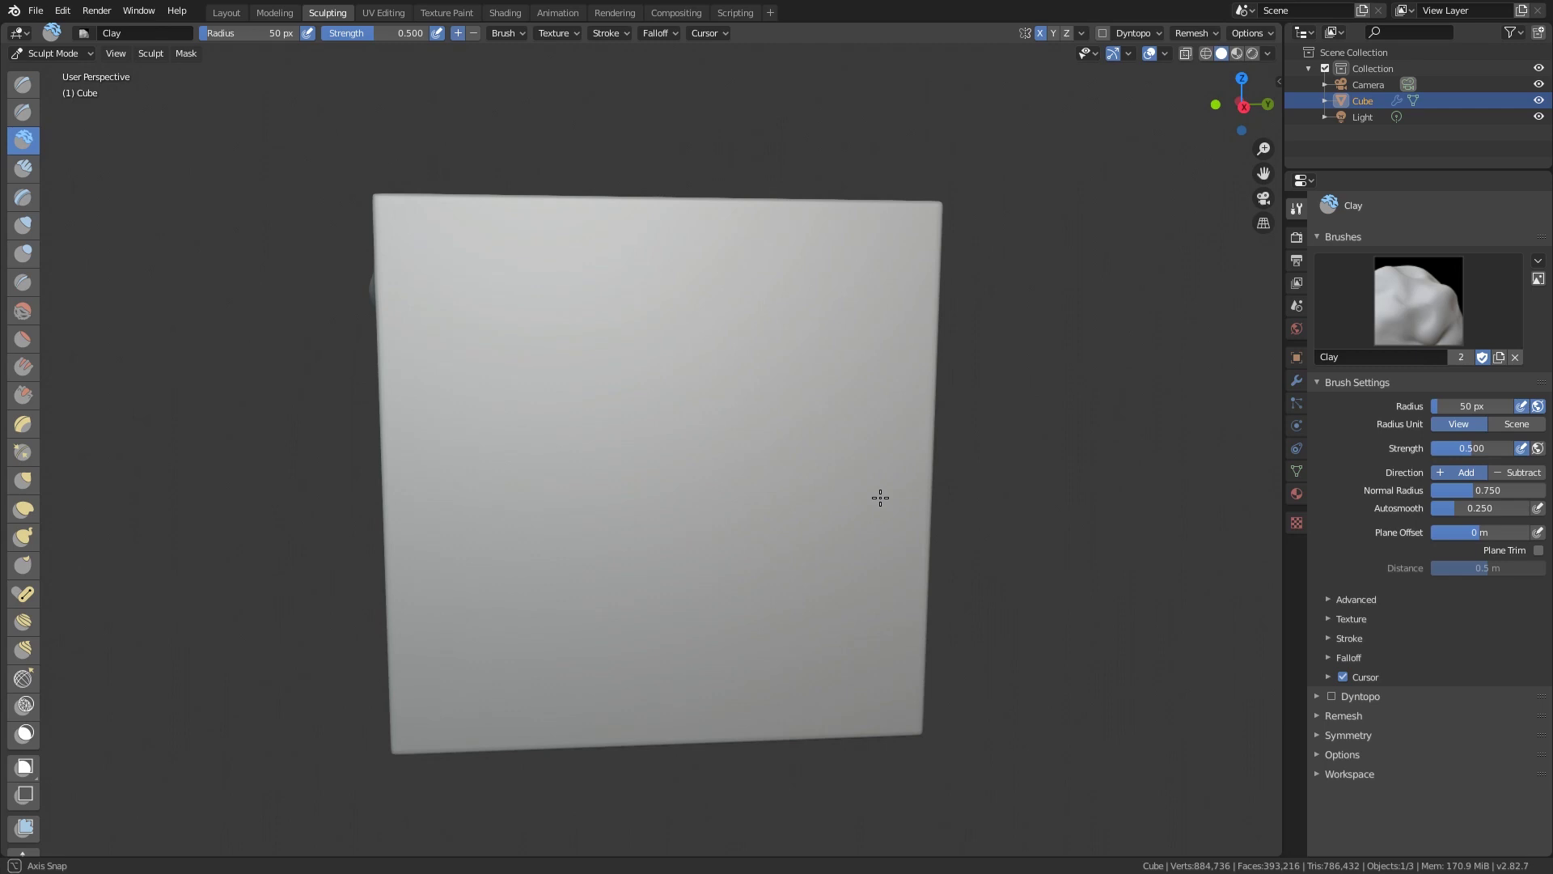
Create a new Clay brush texture and load the wood-grain image alpha.png into it.
{"action": "left_click", "coordinate": [1359, 620]}
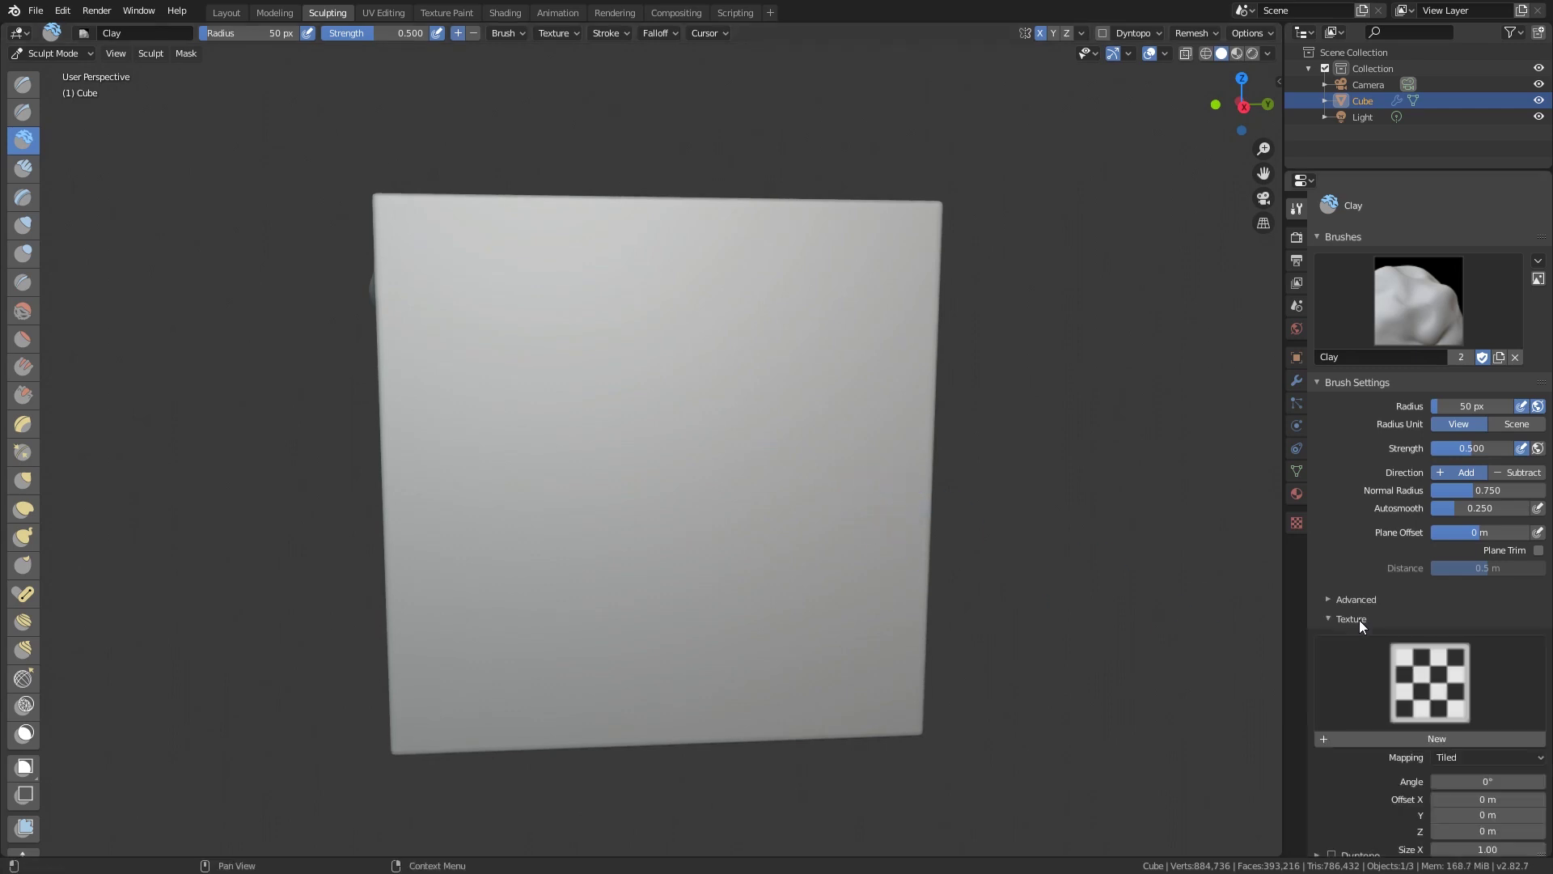
{"action": "left_click", "coordinate": [1398, 735]}
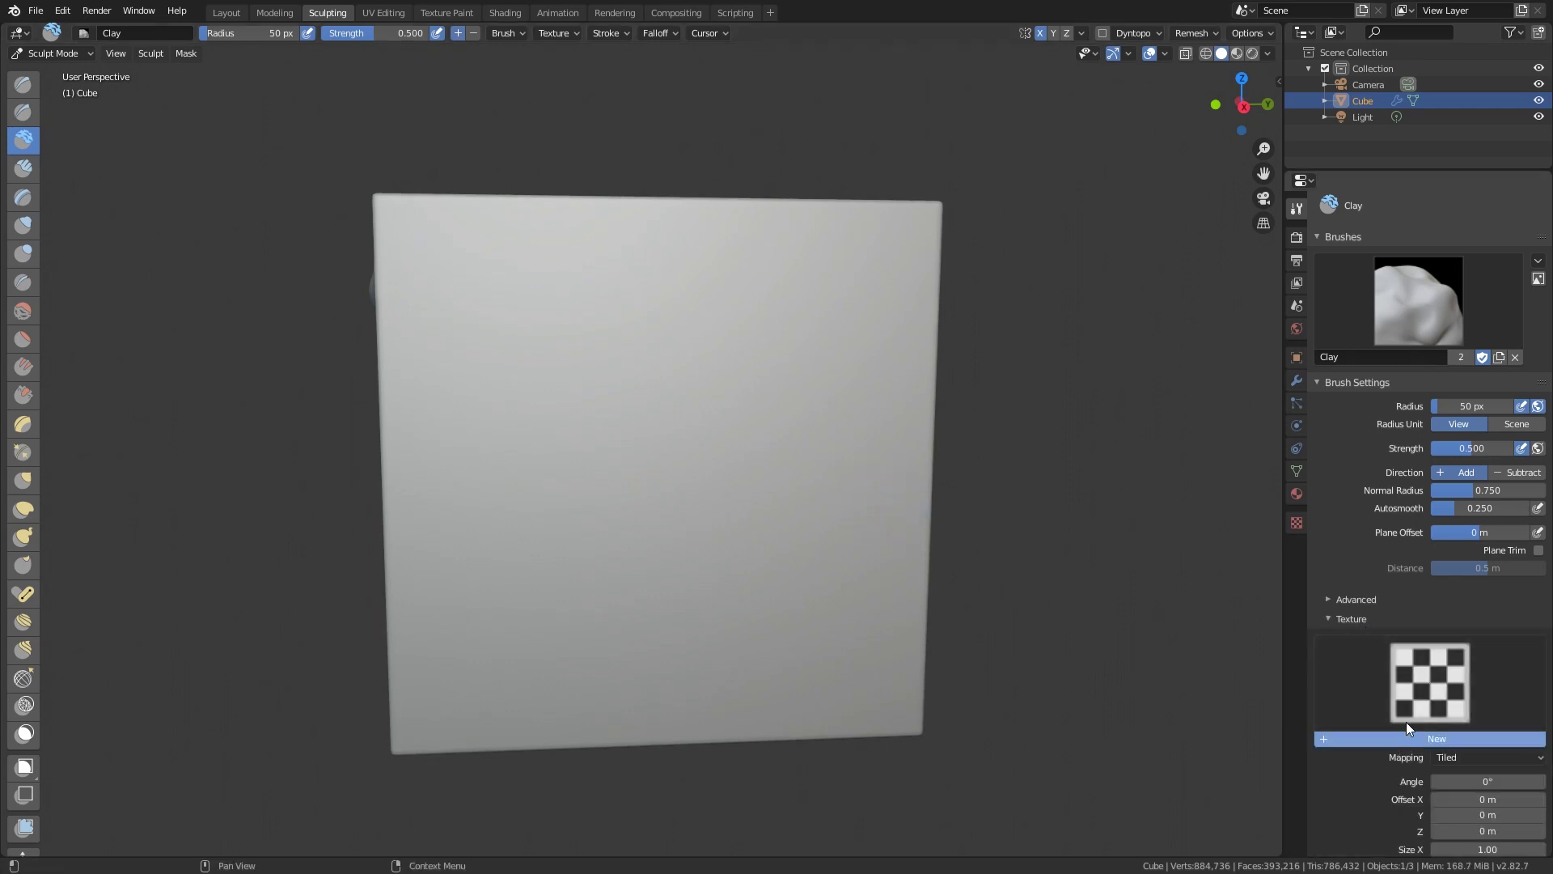
{"action": "left_click", "coordinate": [1296, 524]}
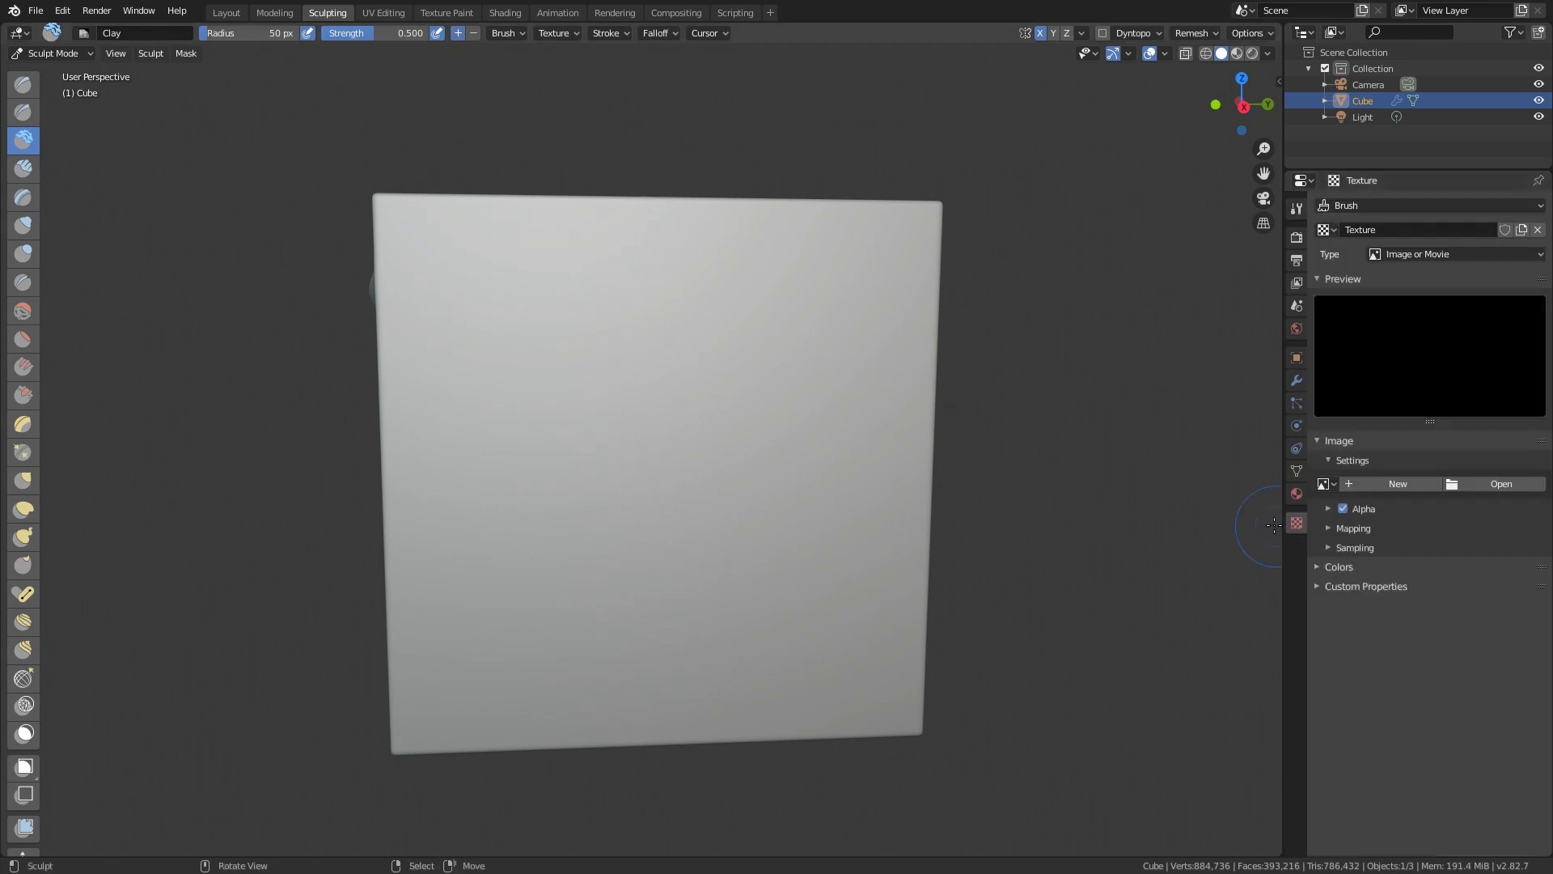
{"action": "left_click", "coordinate": [1491, 483]}
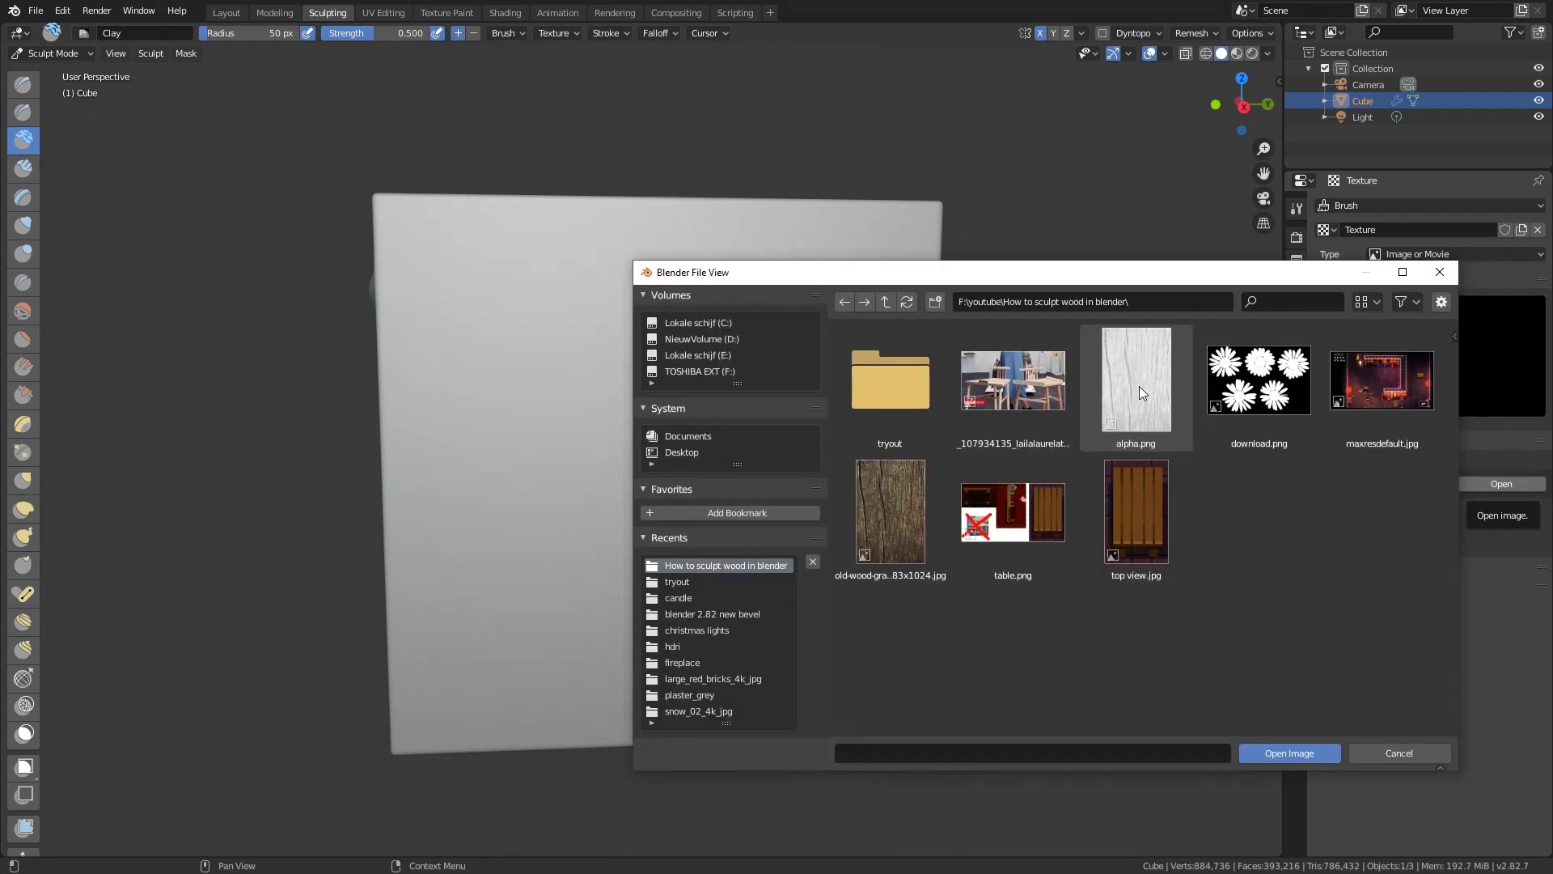
{"action": "left_click", "coordinate": [1139, 386]}
{"action": "left_click", "coordinate": [1286, 753]}
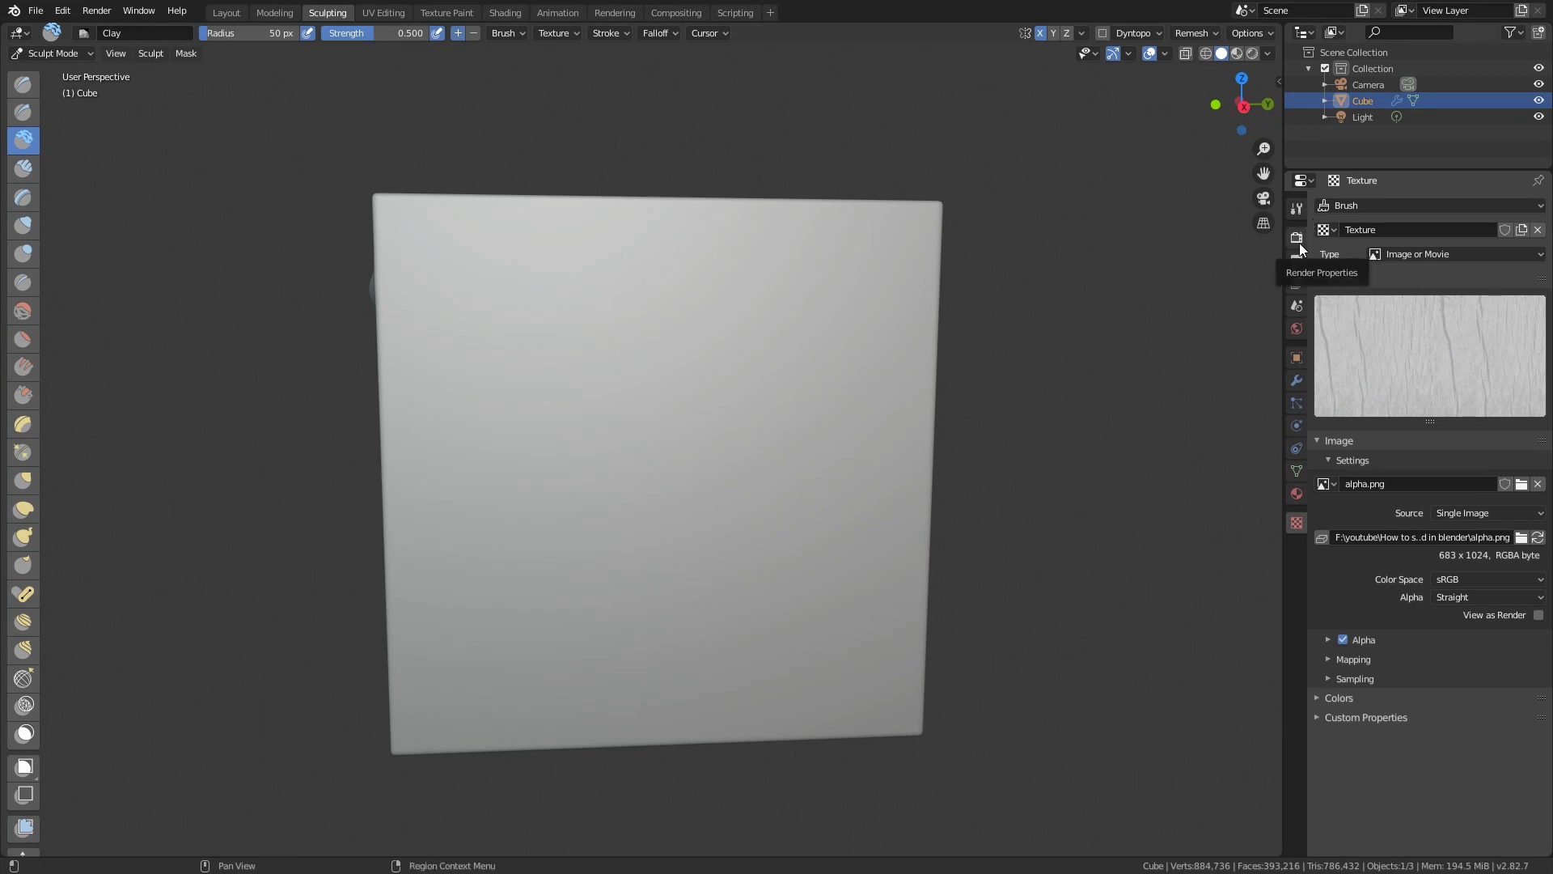
{"action": "left_click", "coordinate": [1295, 207]}
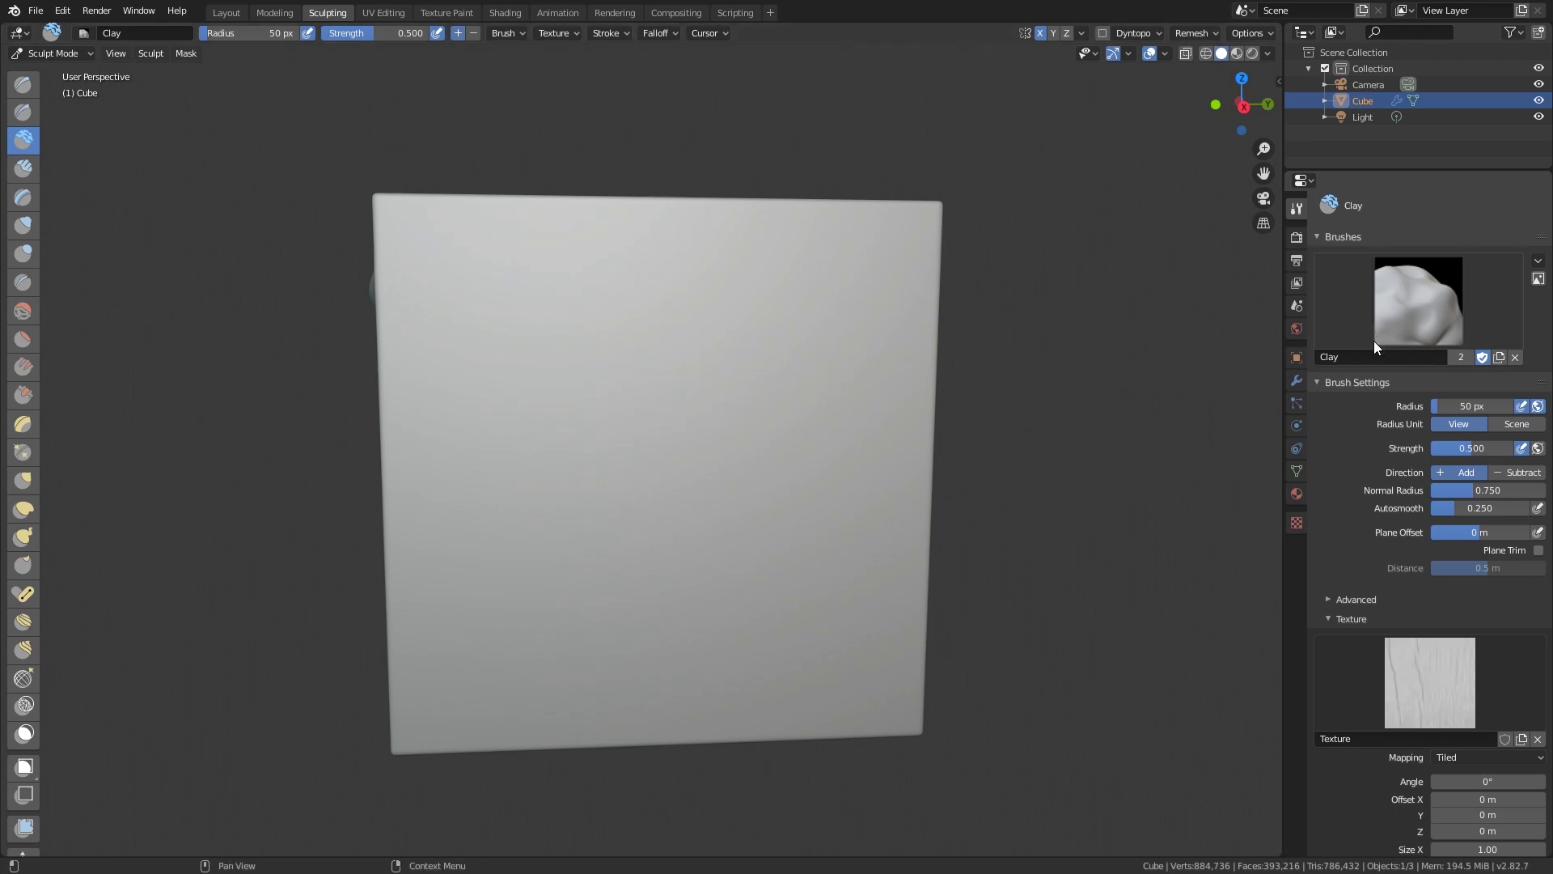
Draw a curving wood-textured Clay stroke down the face's middle, thickening its upper bend.
{"action": "mouse_move", "coordinate": [769, 315]}
{"action": "left_mouse_down"}
{"action": "mouse_move", "coordinate": [773, 422]}
{"action": "mouse_move", "coordinate": [728, 475]}
{"action": "mouse_move", "coordinate": [713, 526]}
{"action": "mouse_move", "coordinate": [756, 631]}
{"action": "left_mouse_up"}
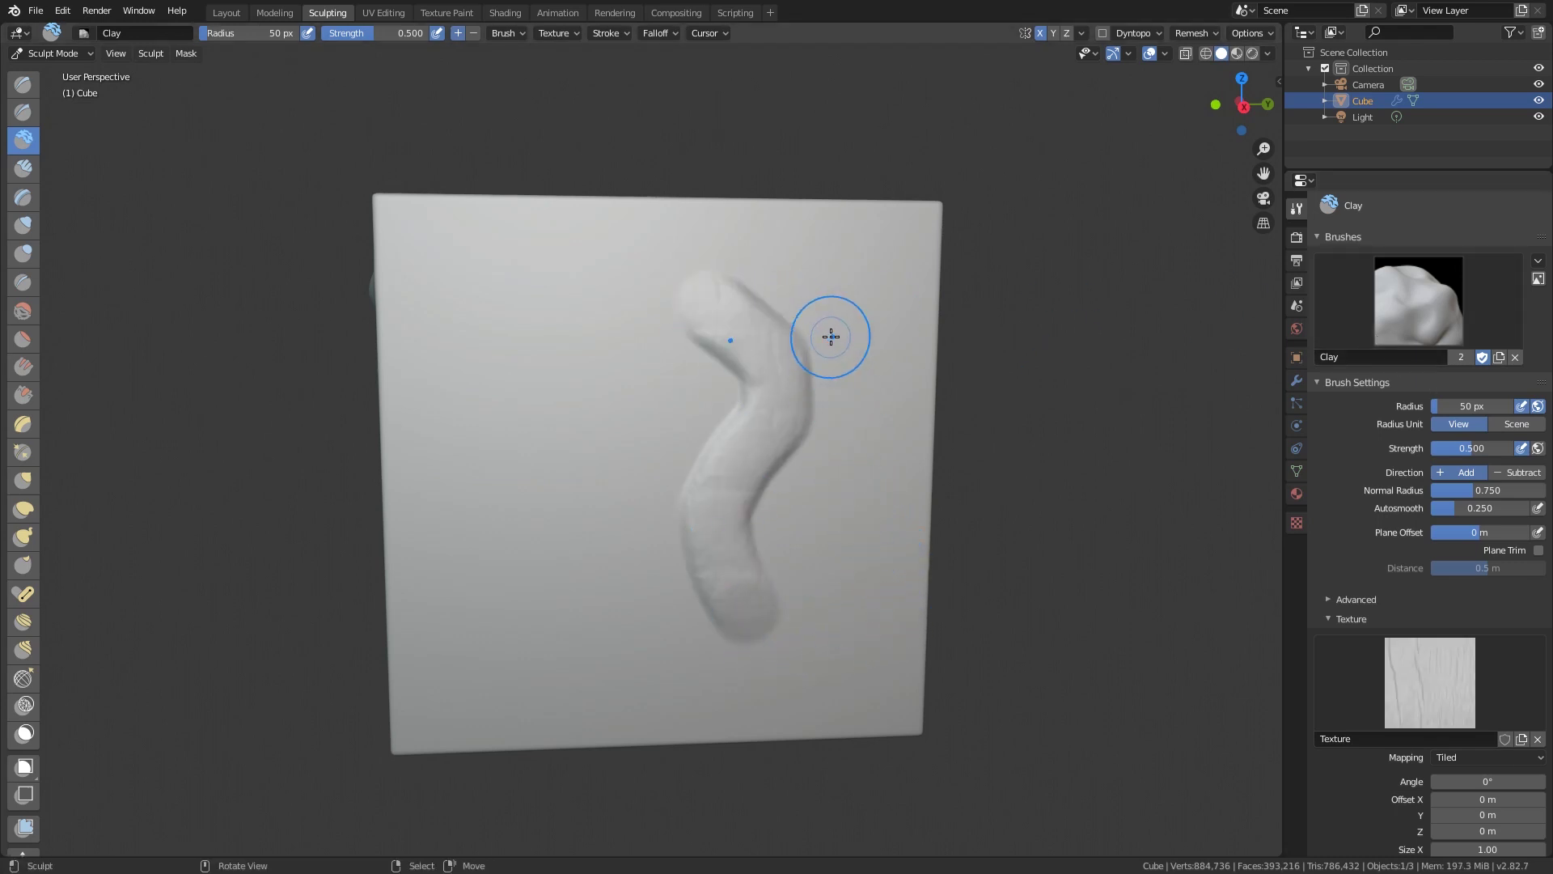
{"action": "mouse_move", "coordinate": [736, 278]}
{"action": "left_mouse_down"}
{"action": "mouse_move", "coordinate": [780, 305]}
{"action": "mouse_move", "coordinate": [804, 448]}
{"action": "left_mouse_up"}
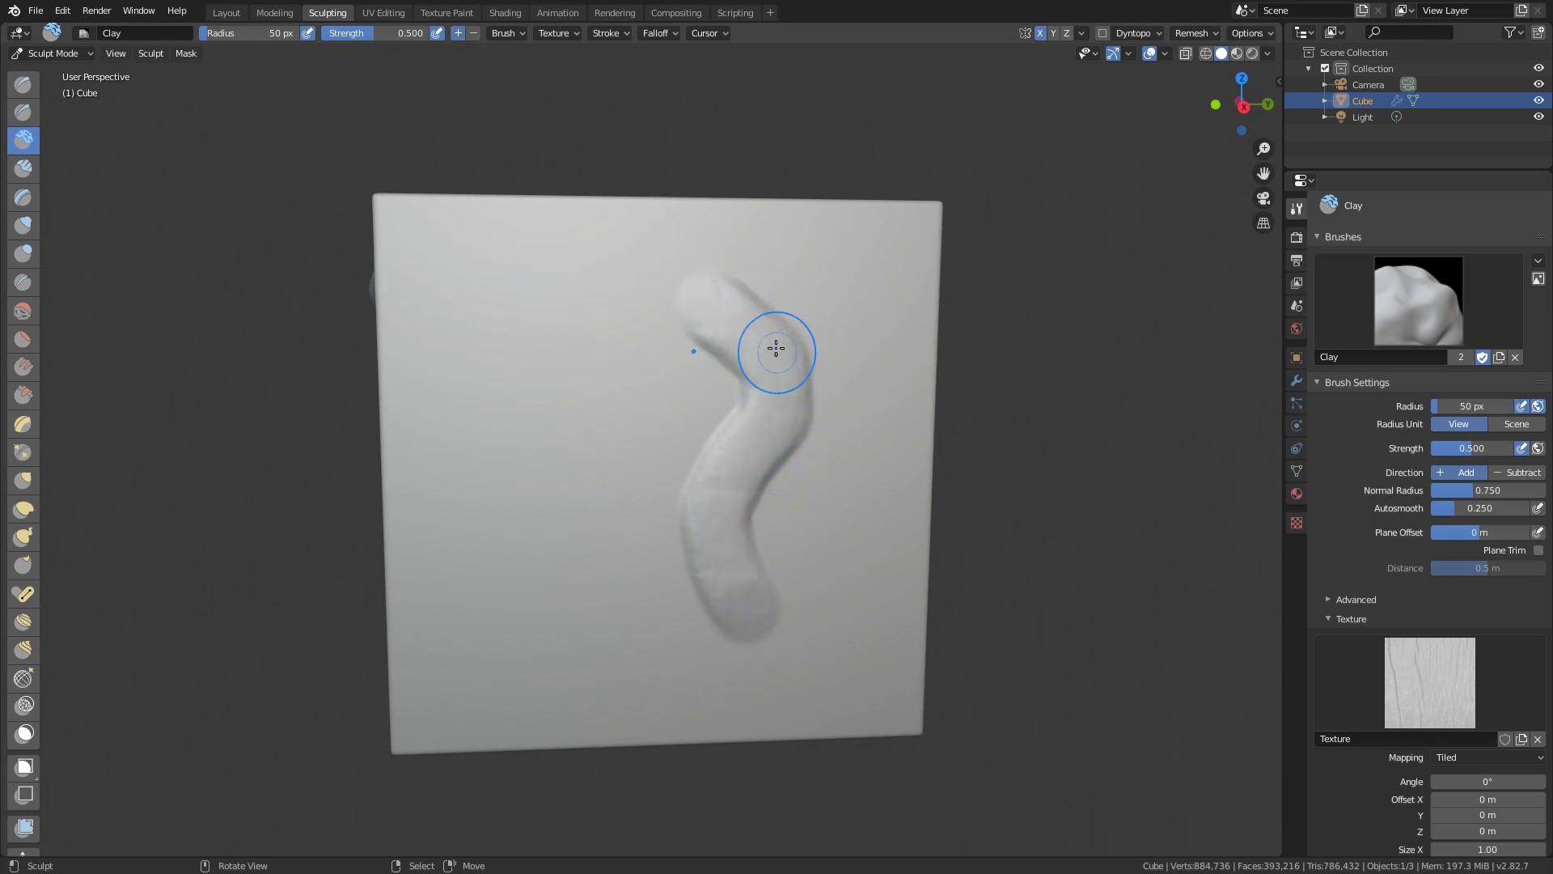
Undo the test stroke and set the brush to 0.152 strength and 220 px radius.
{"action": "key", "text": "ctrl+z"}
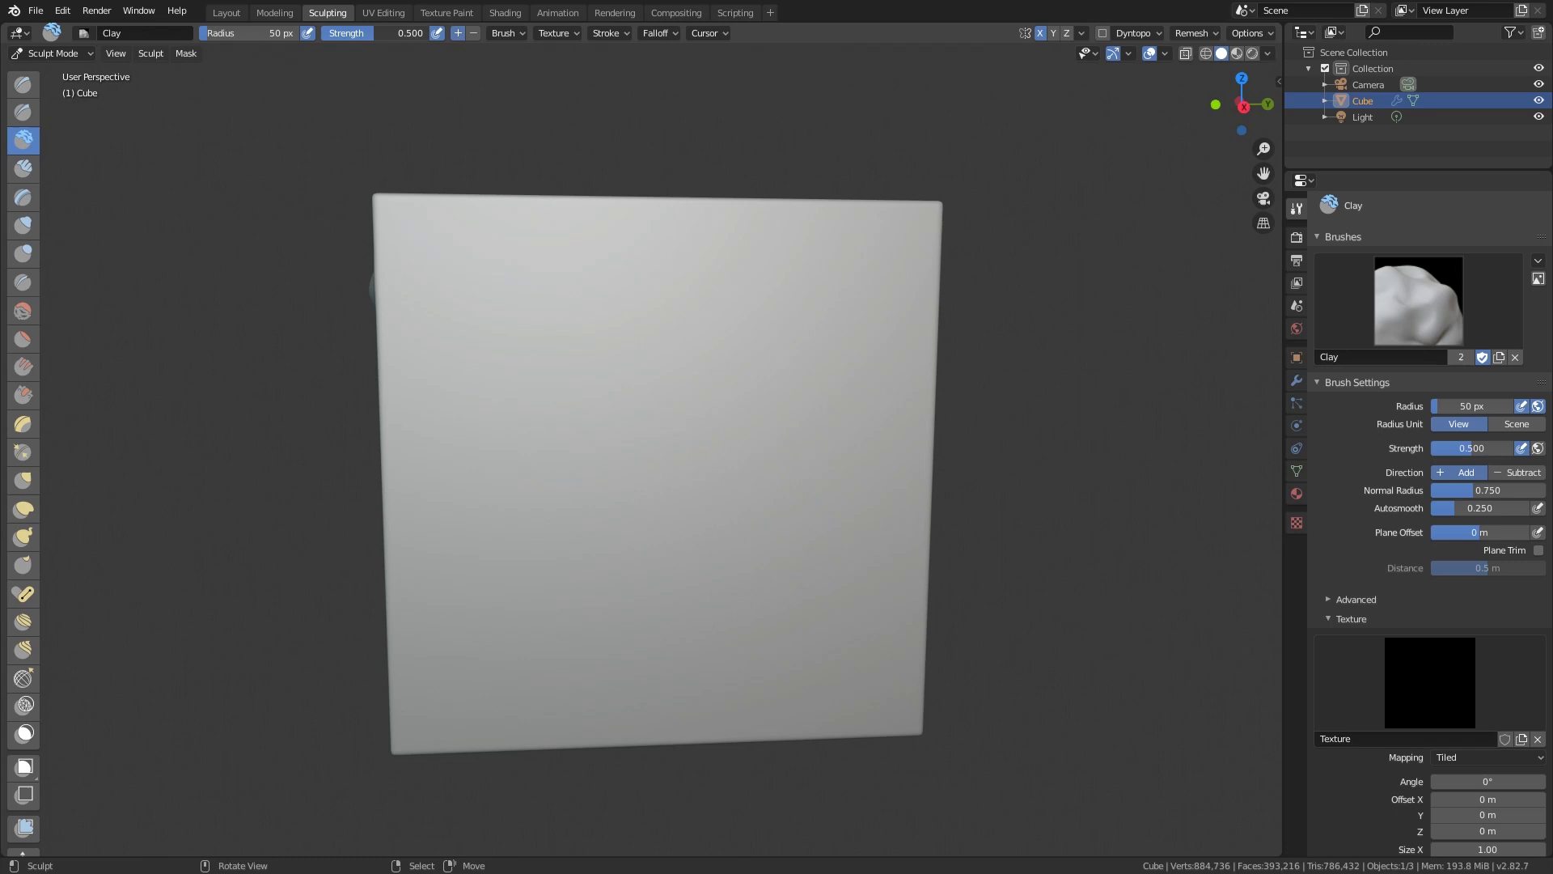
{"action": "left_click_drag", "start_coordinate": [374, 33], "coordinate": [340, 33]}
{"action": "left_click_drag", "start_coordinate": [230, 32], "coordinate": [350, 32]}
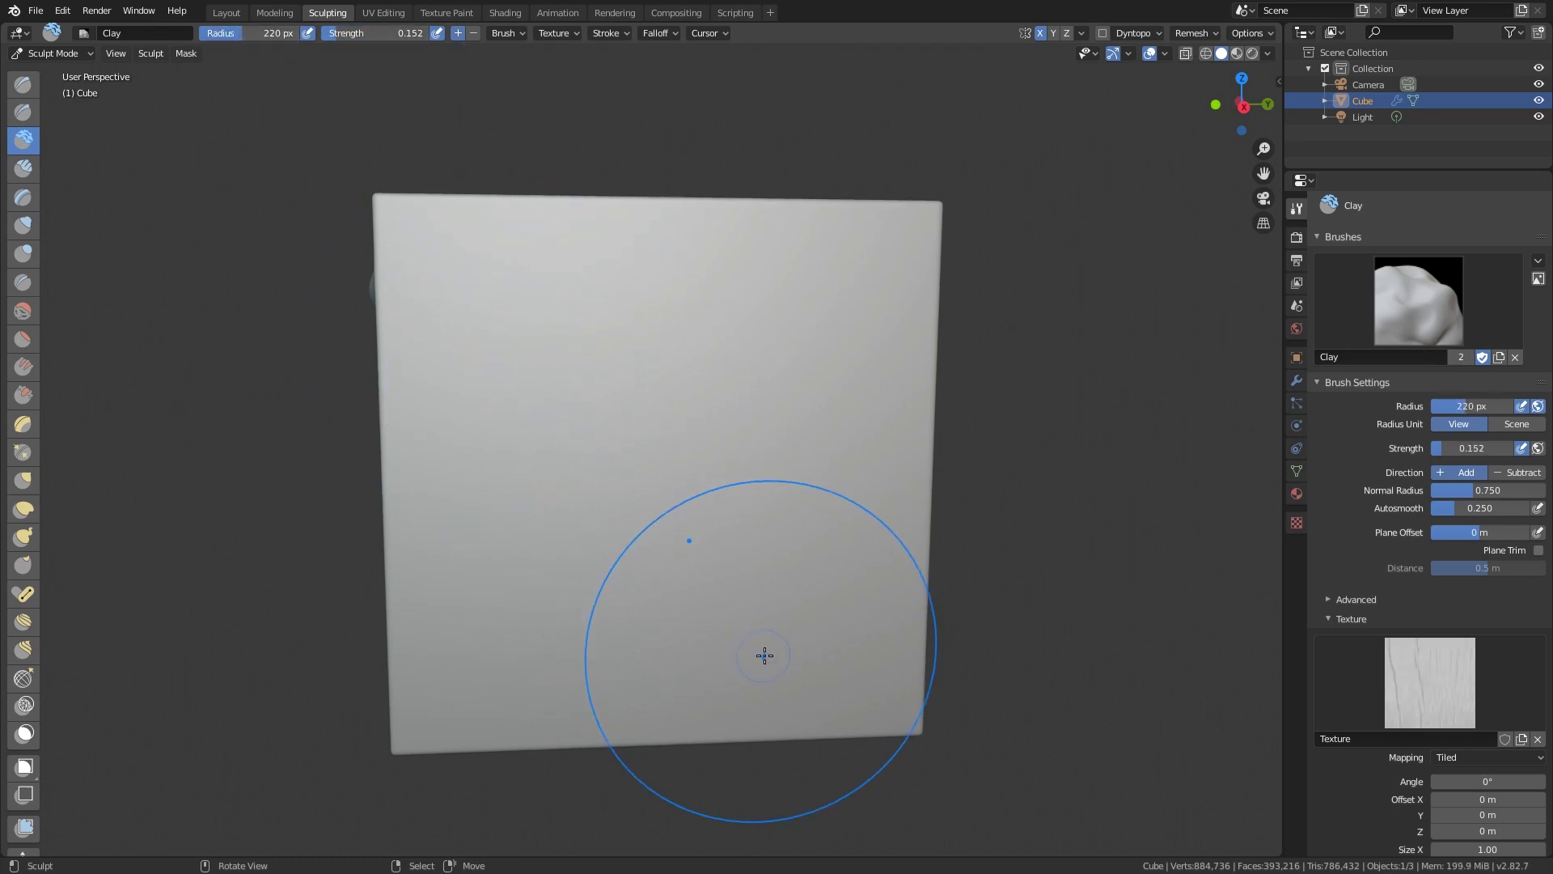
Sculpt faint wood-grain strokes across the whole front face, then inspect it from several angles.
{"action": "left_click_drag", "start_coordinate": [545, 374], "coordinate": [585, 463]}
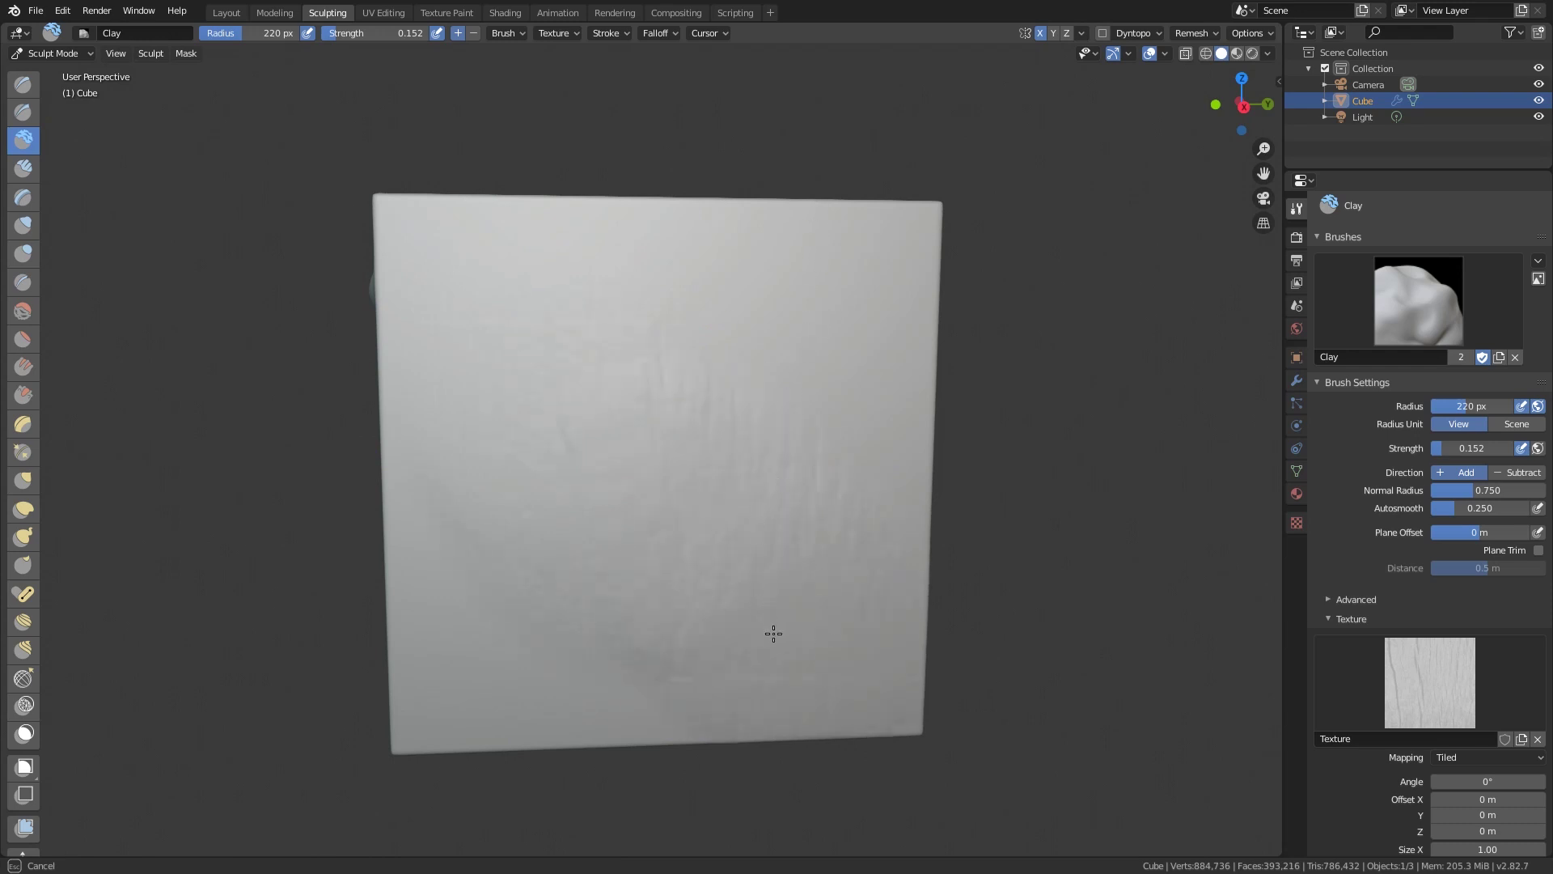
{"action": "left_click_drag", "start_coordinate": [649, 456], "coordinate": [717, 439]}
{"action": "mouse_move", "coordinate": [740, 379]}
{"action": "left_mouse_down"}
{"action": "mouse_move", "coordinate": [667, 401]}
{"action": "mouse_move", "coordinate": [701, 494]}
{"action": "left_mouse_up"}
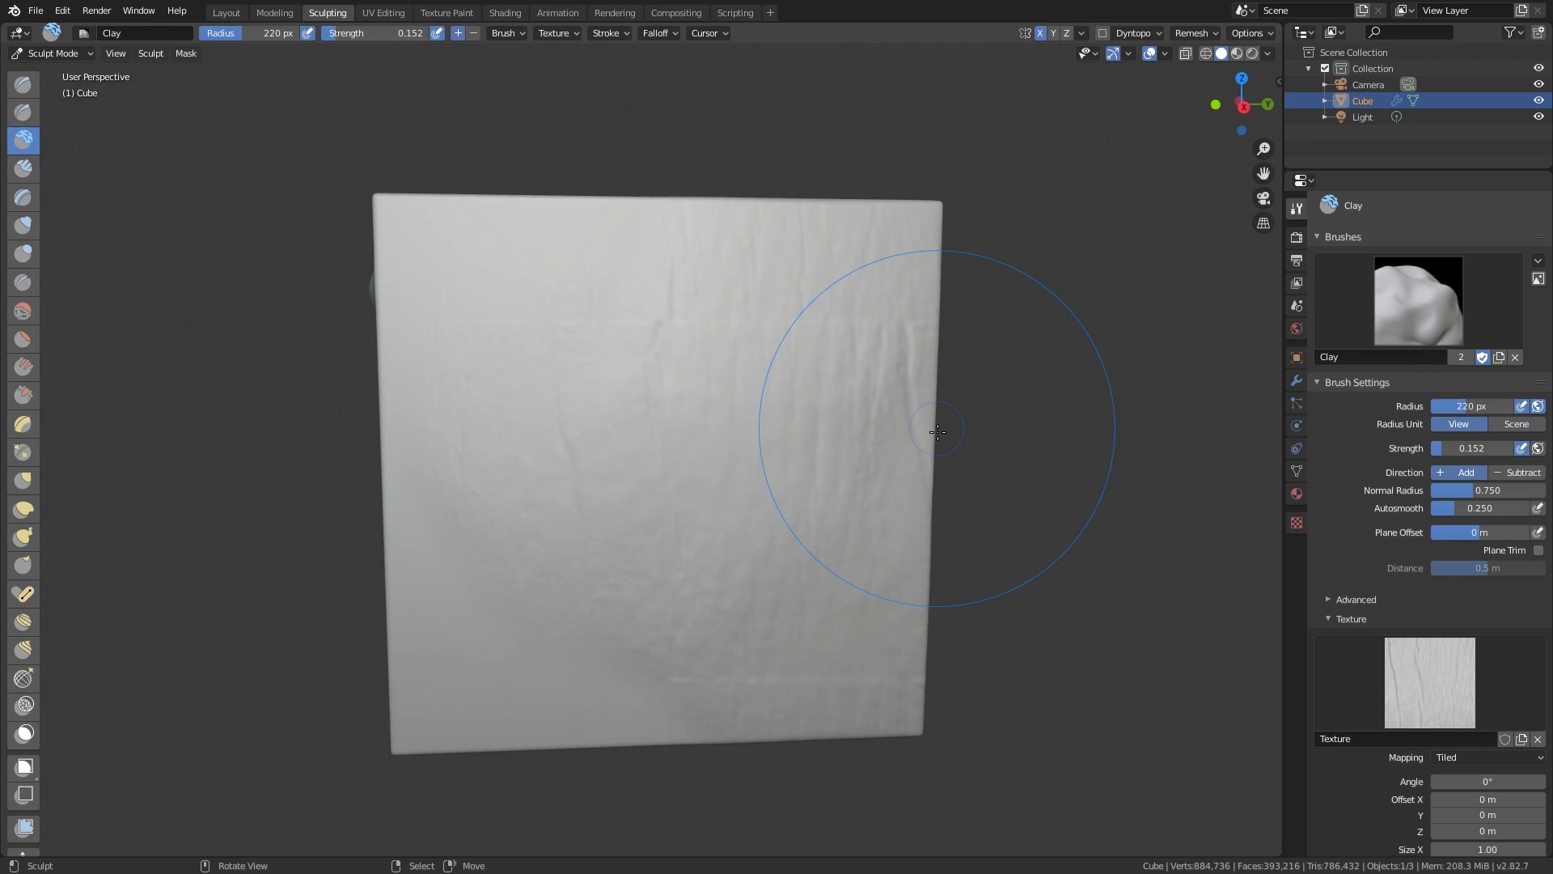
{"action": "middle_click_drag", "start_coordinate": [929, 434], "coordinate": [982, 453]}
{"action": "scroll", "coordinate": [983, 453], "scroll_direction": "down", "scroll_amount": 4}
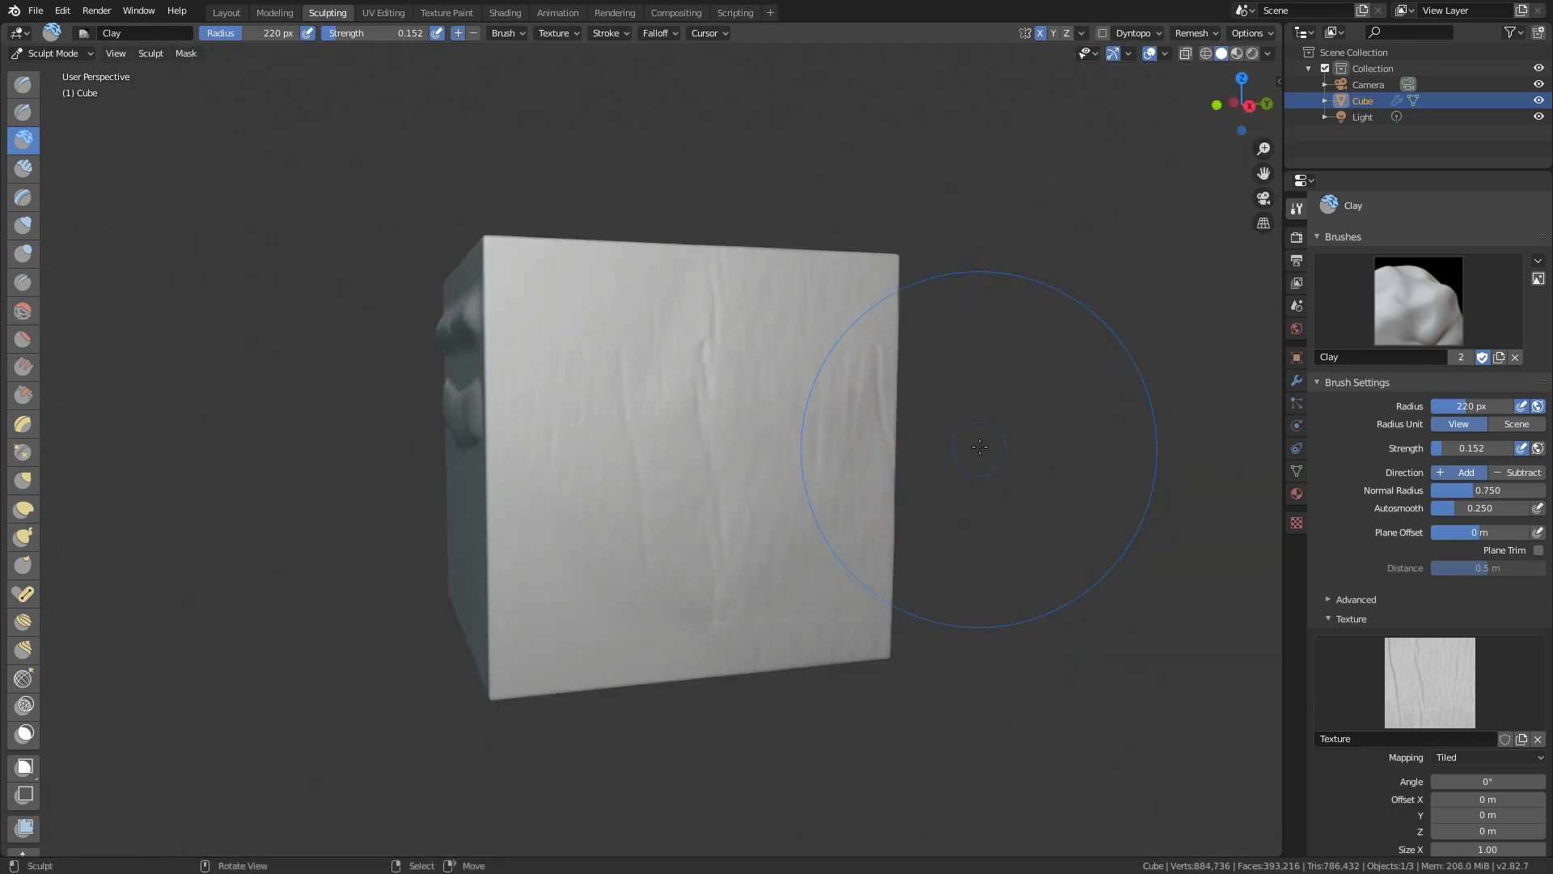
{"action": "scroll", "coordinate": [981, 460], "scroll_direction": "up", "scroll_amount": 4}
{"action": "scroll", "coordinate": [981, 460], "scroll_direction": "up", "scroll_amount": 2}
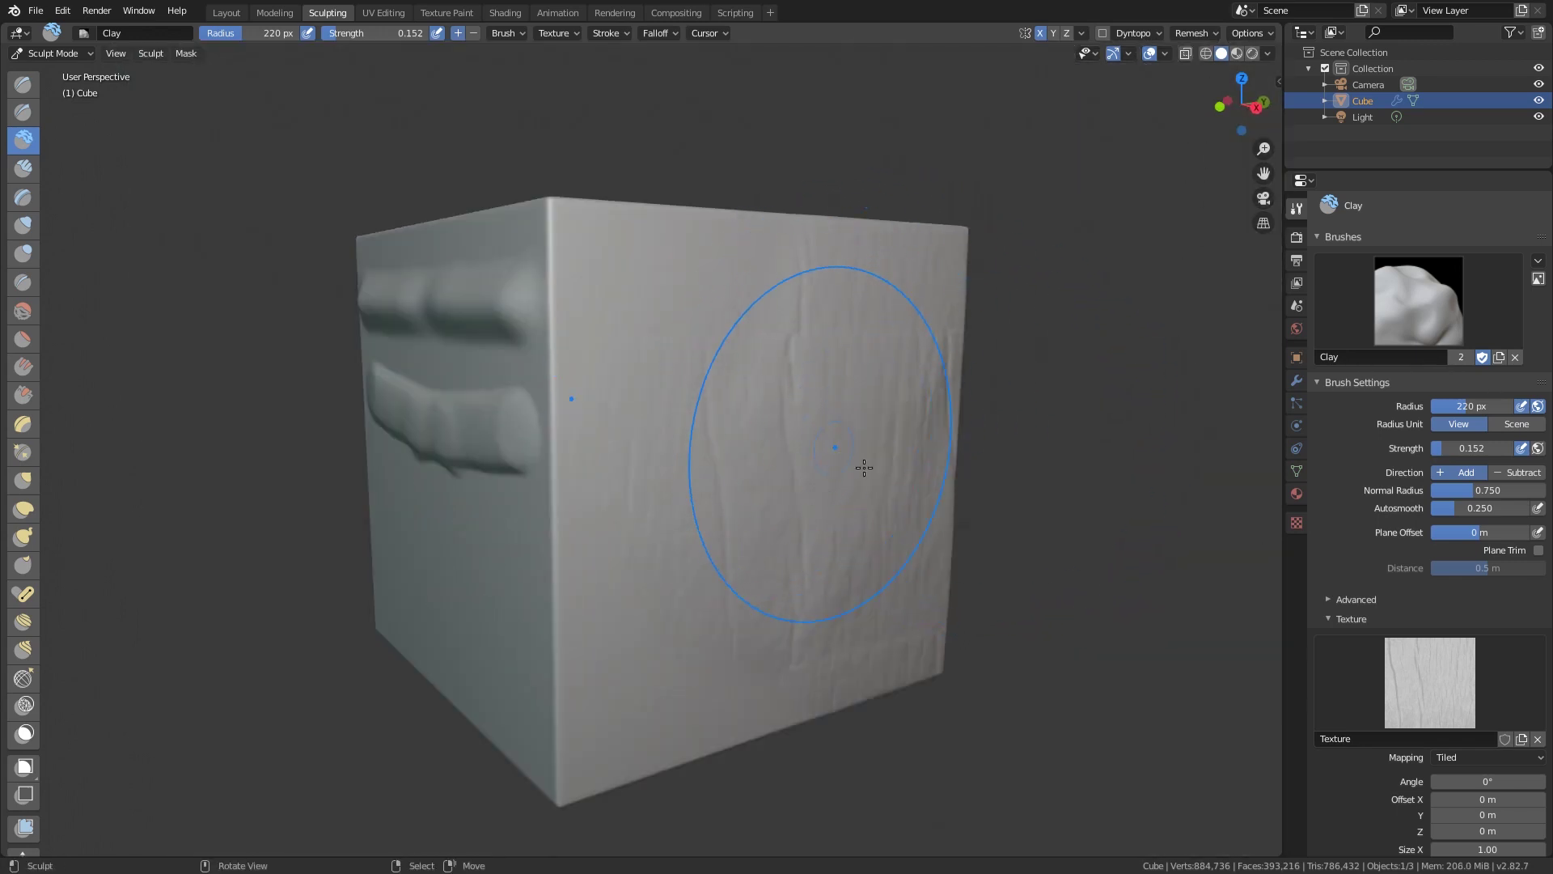
{"action": "middle_click_drag", "start_coordinate": [822, 461], "coordinate": [987, 506]}
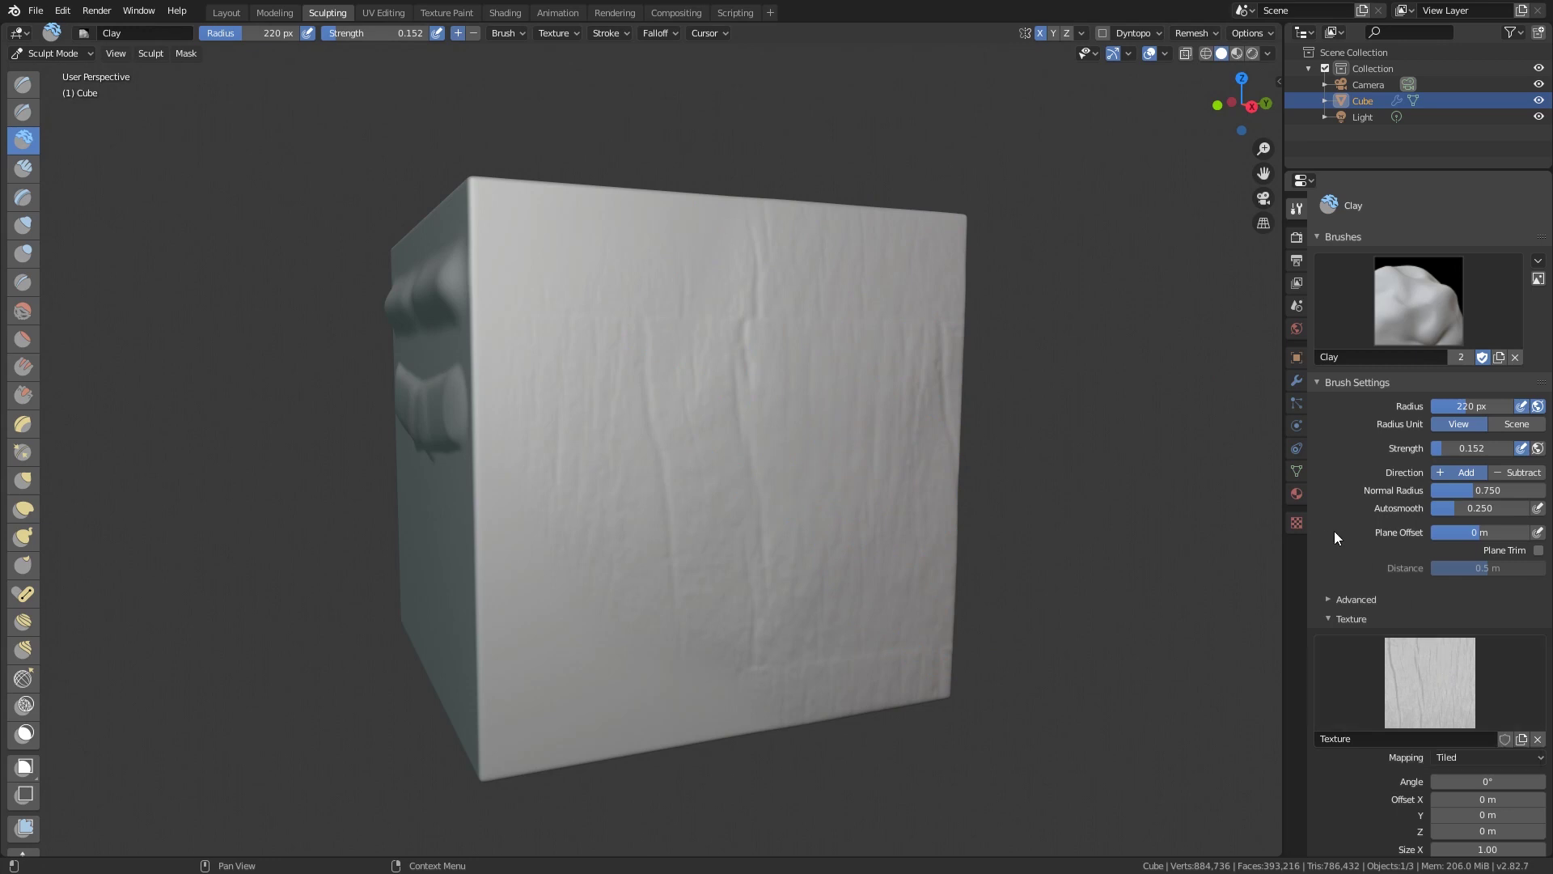
In the brush texture's Colors settings, raise Contrast from 1.000 to 1.780.
{"action": "left_click", "coordinate": [1296, 523]}
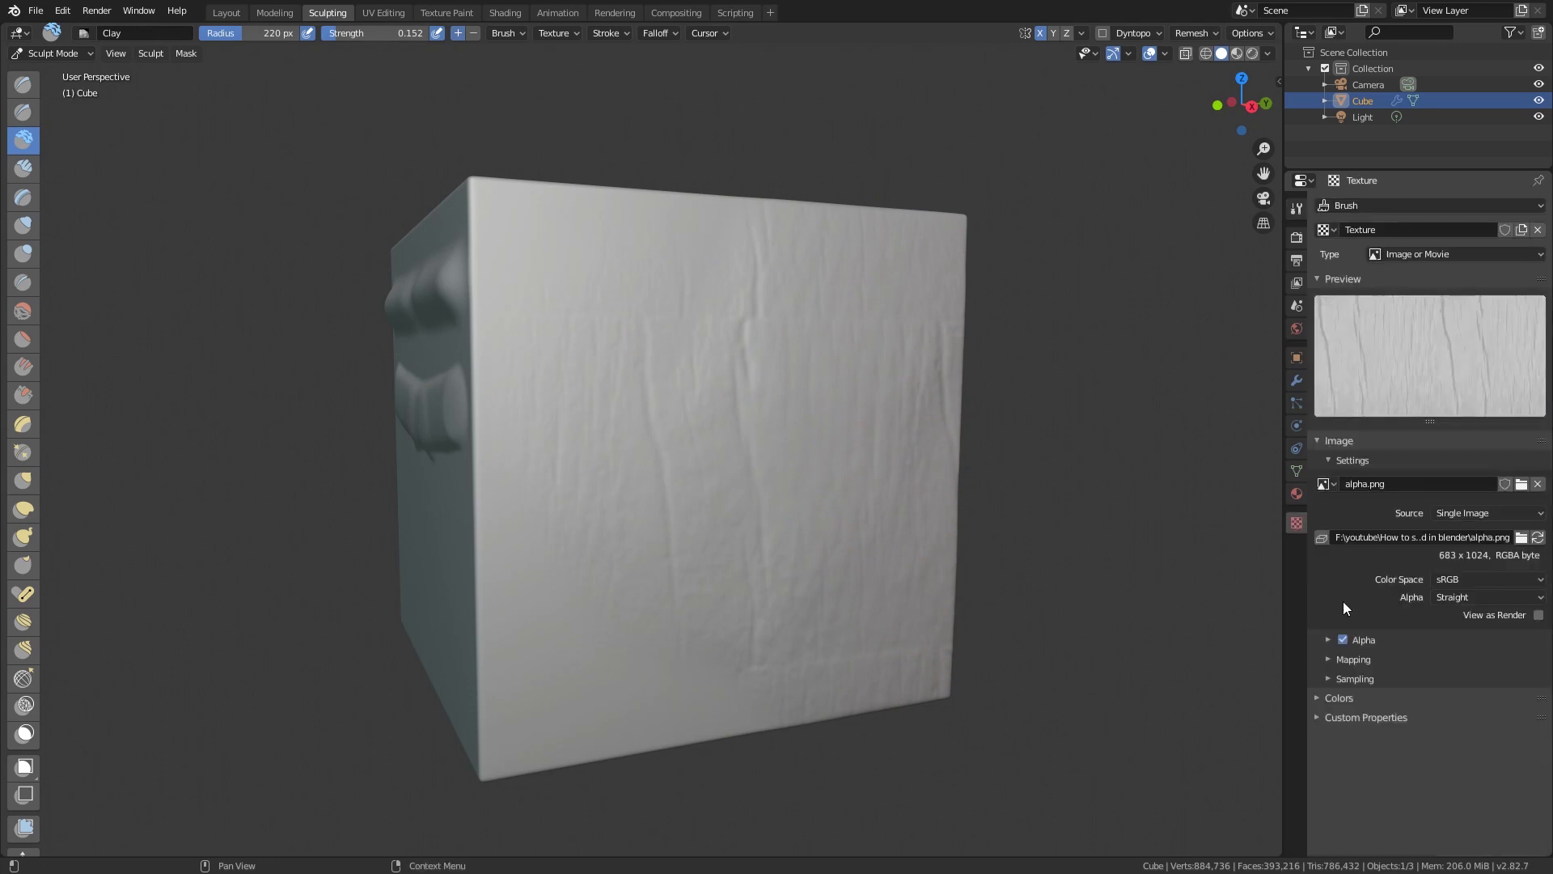
{"action": "left_click", "coordinate": [1366, 662]}
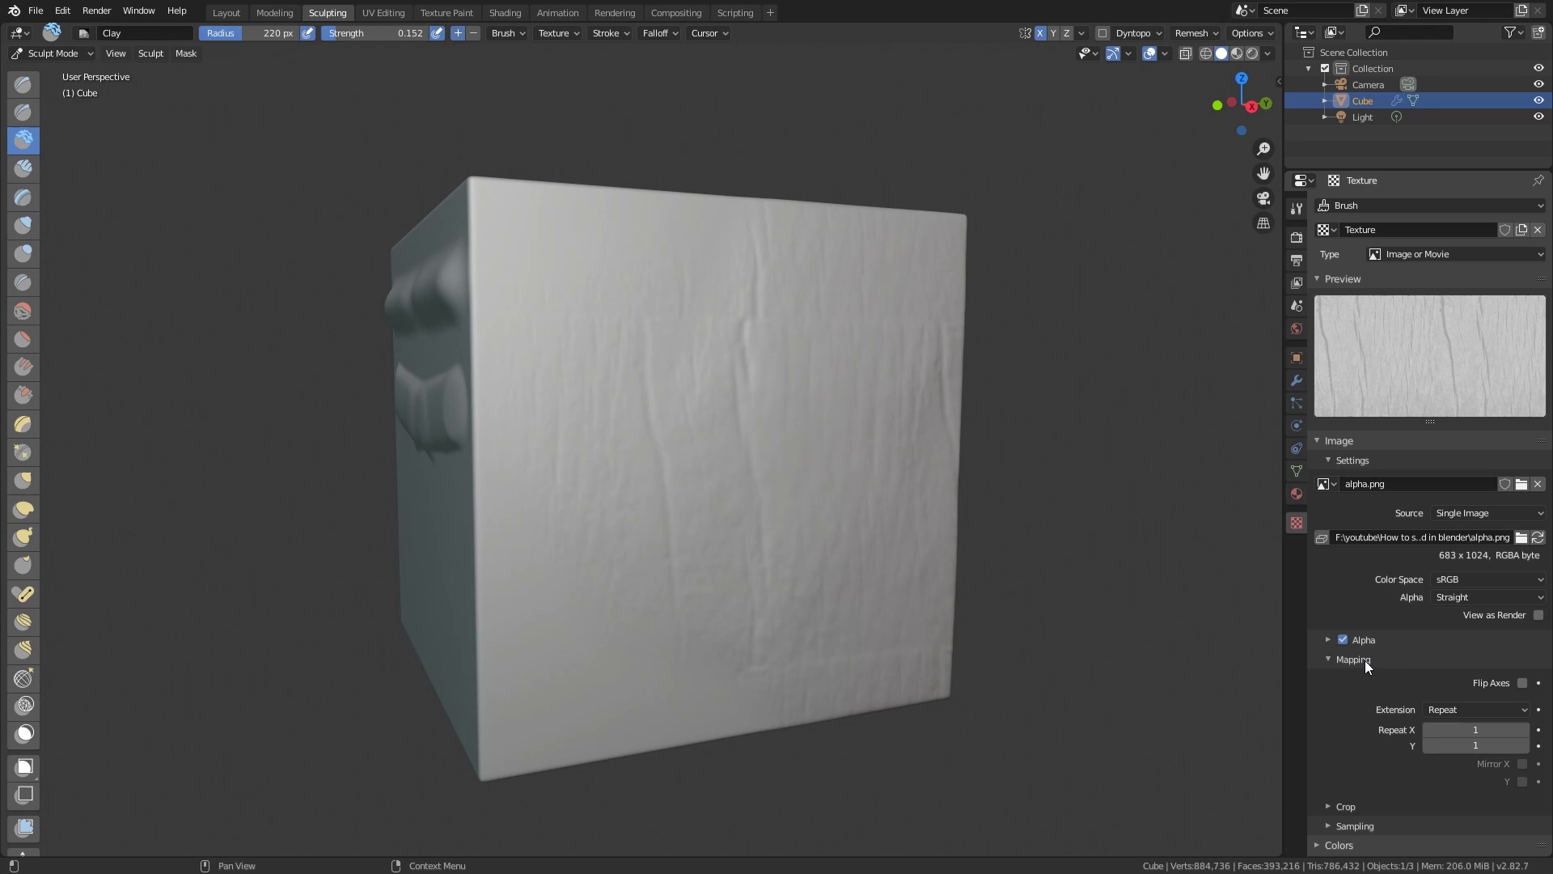
{"action": "left_click", "coordinate": [1366, 662]}
{"action": "left_click", "coordinate": [1368, 680]}
{"action": "left_click", "coordinate": [1367, 680]}
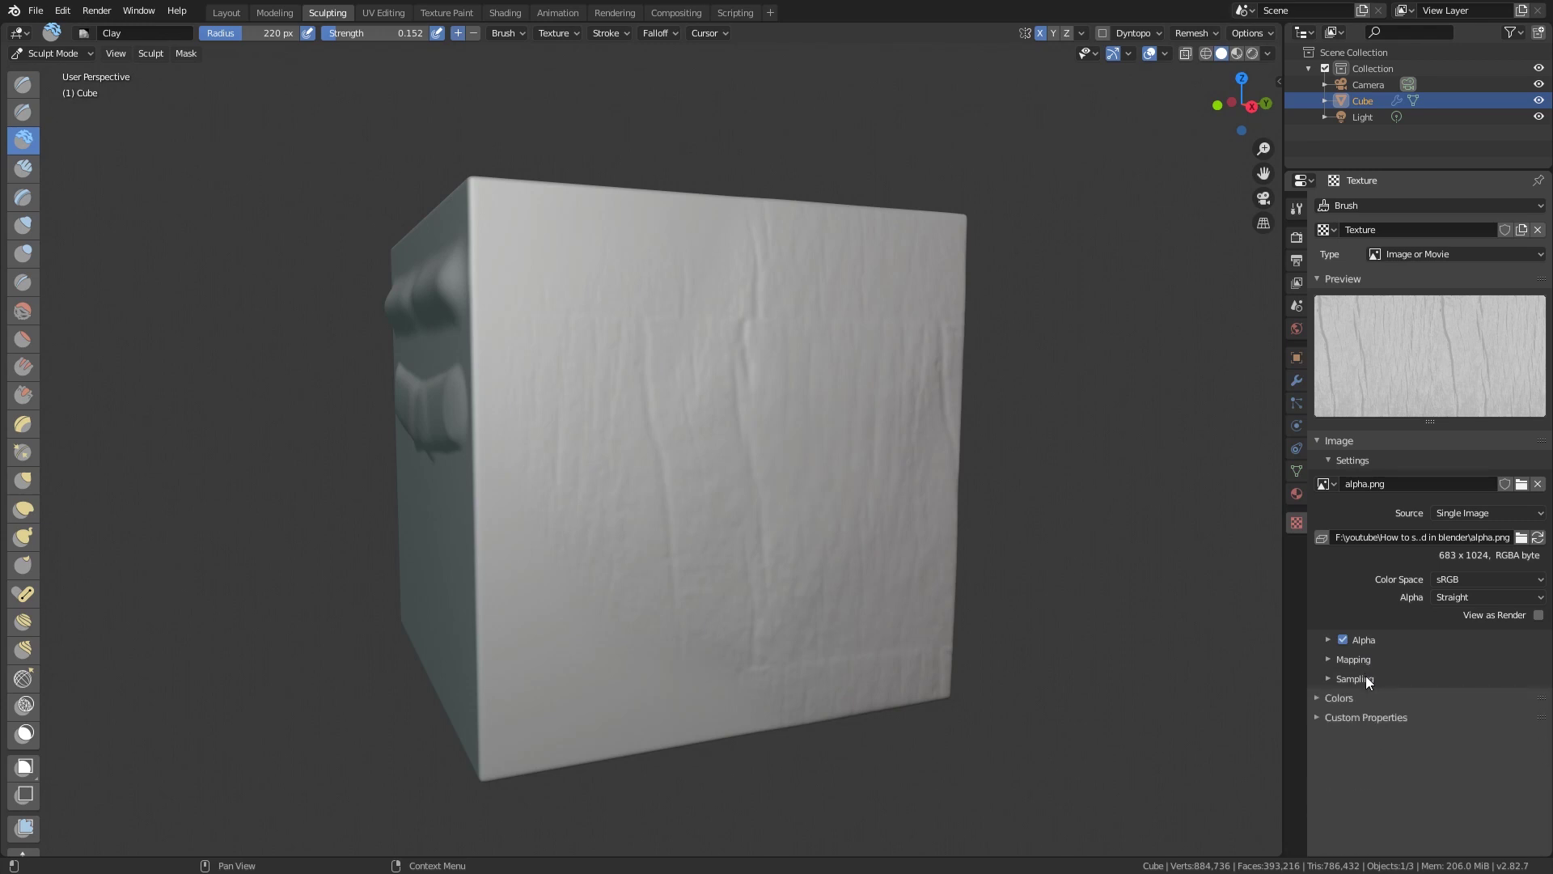
{"action": "left_click", "coordinate": [1343, 695]}
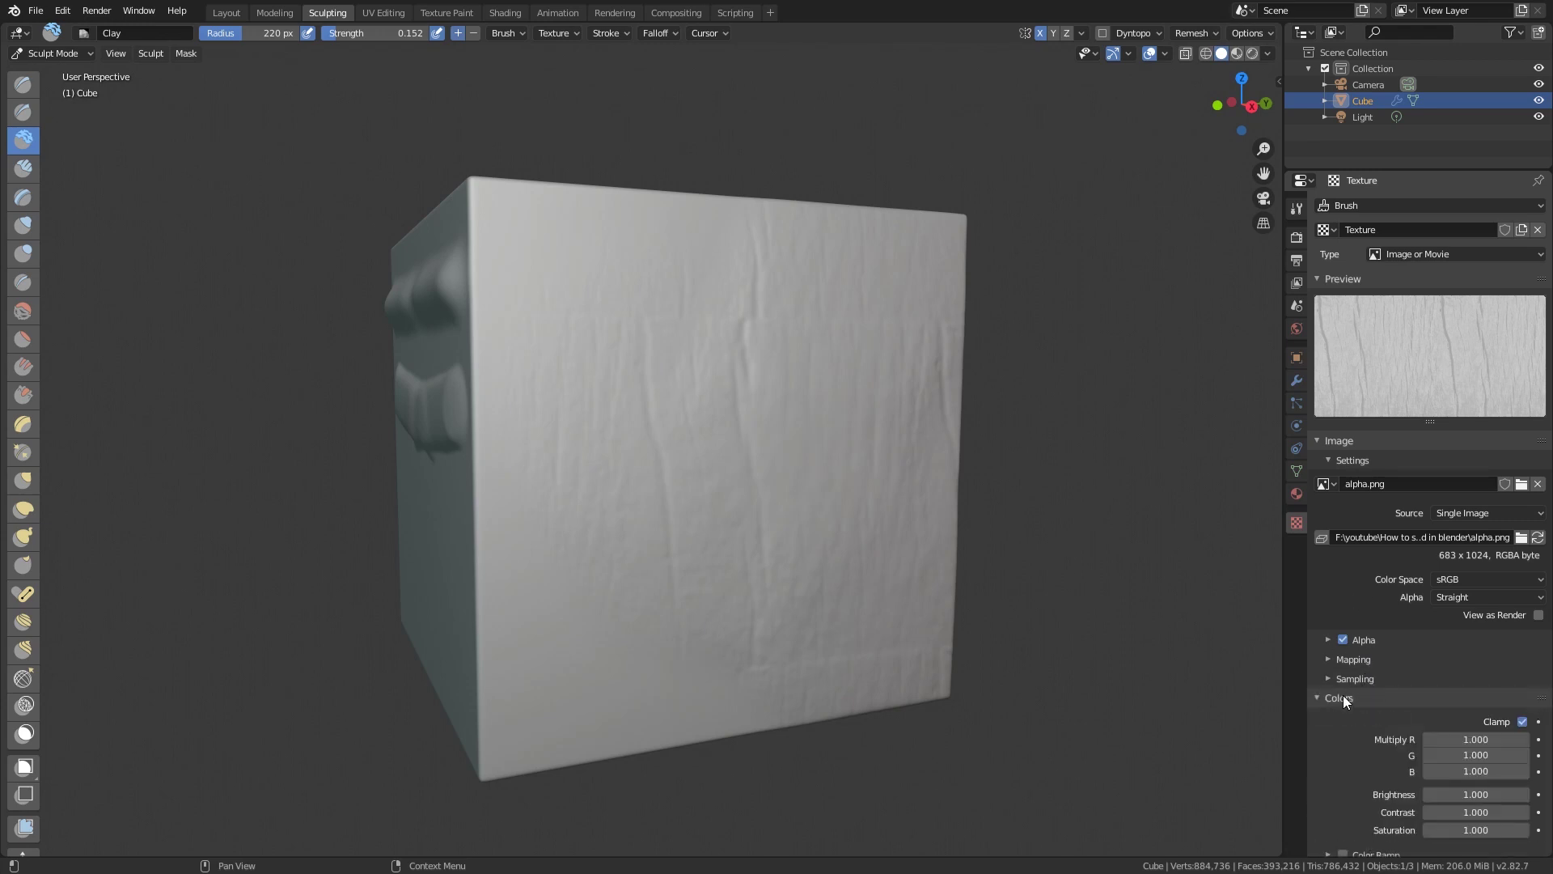
{"action": "scroll", "coordinate": [1343, 695], "scroll_direction": "down", "scroll_amount": 1}
{"action": "left_click_drag", "start_coordinate": [1459, 784], "coordinate": [1496, 785]}
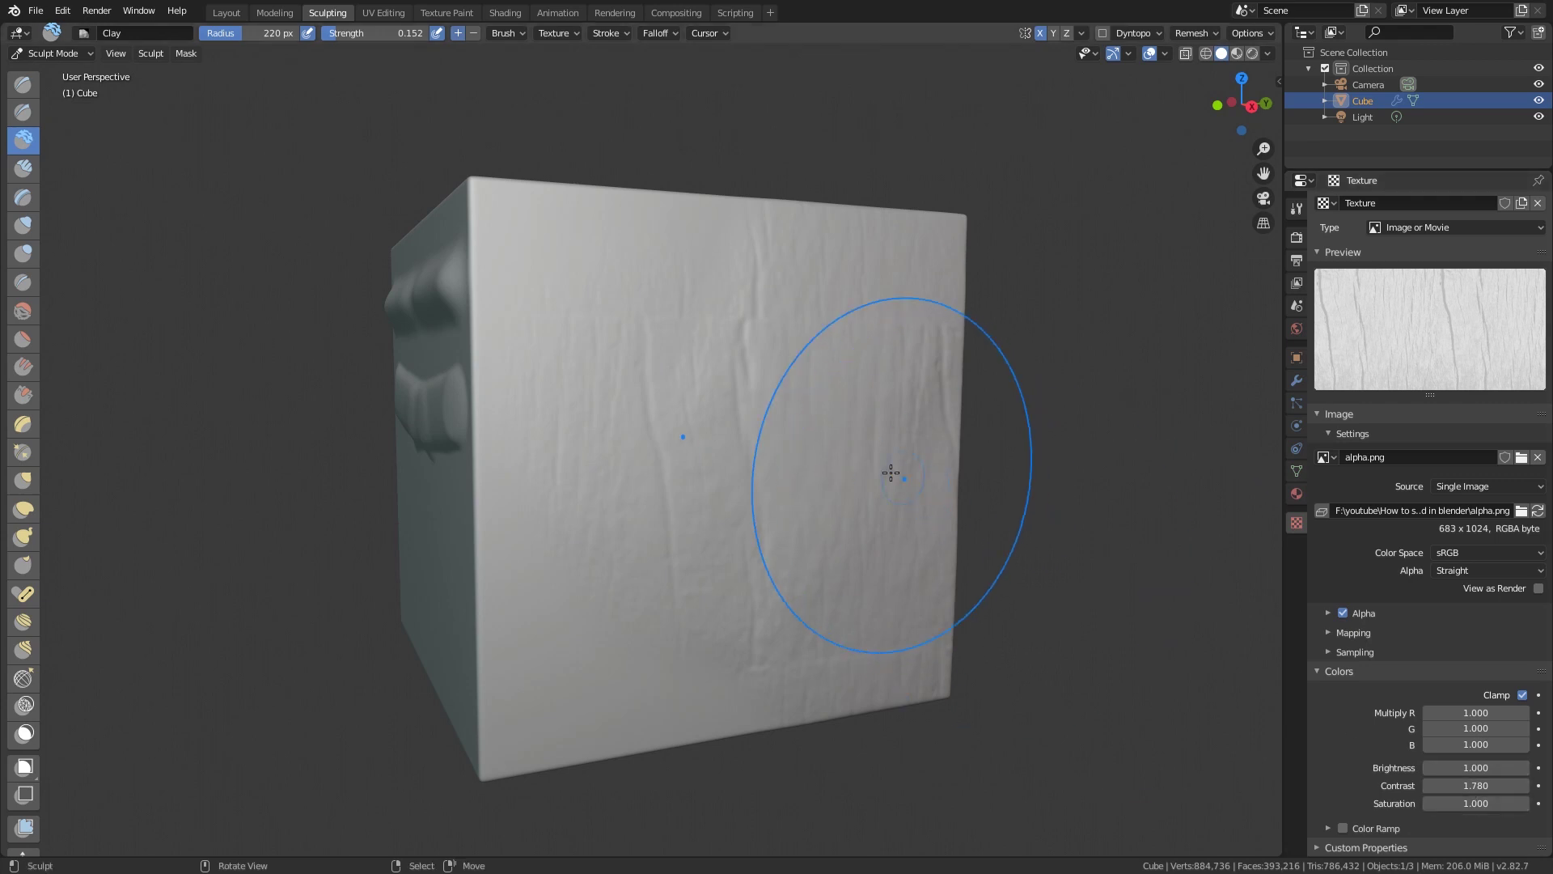
{"action": "mouse_move", "coordinate": [809, 420]}
{"action": "middle_mouse_down"}
{"action": "mouse_move", "coordinate": [915, 368]}
{"action": "mouse_move", "coordinate": [904, 488]}
{"action": "middle_mouse_up"}
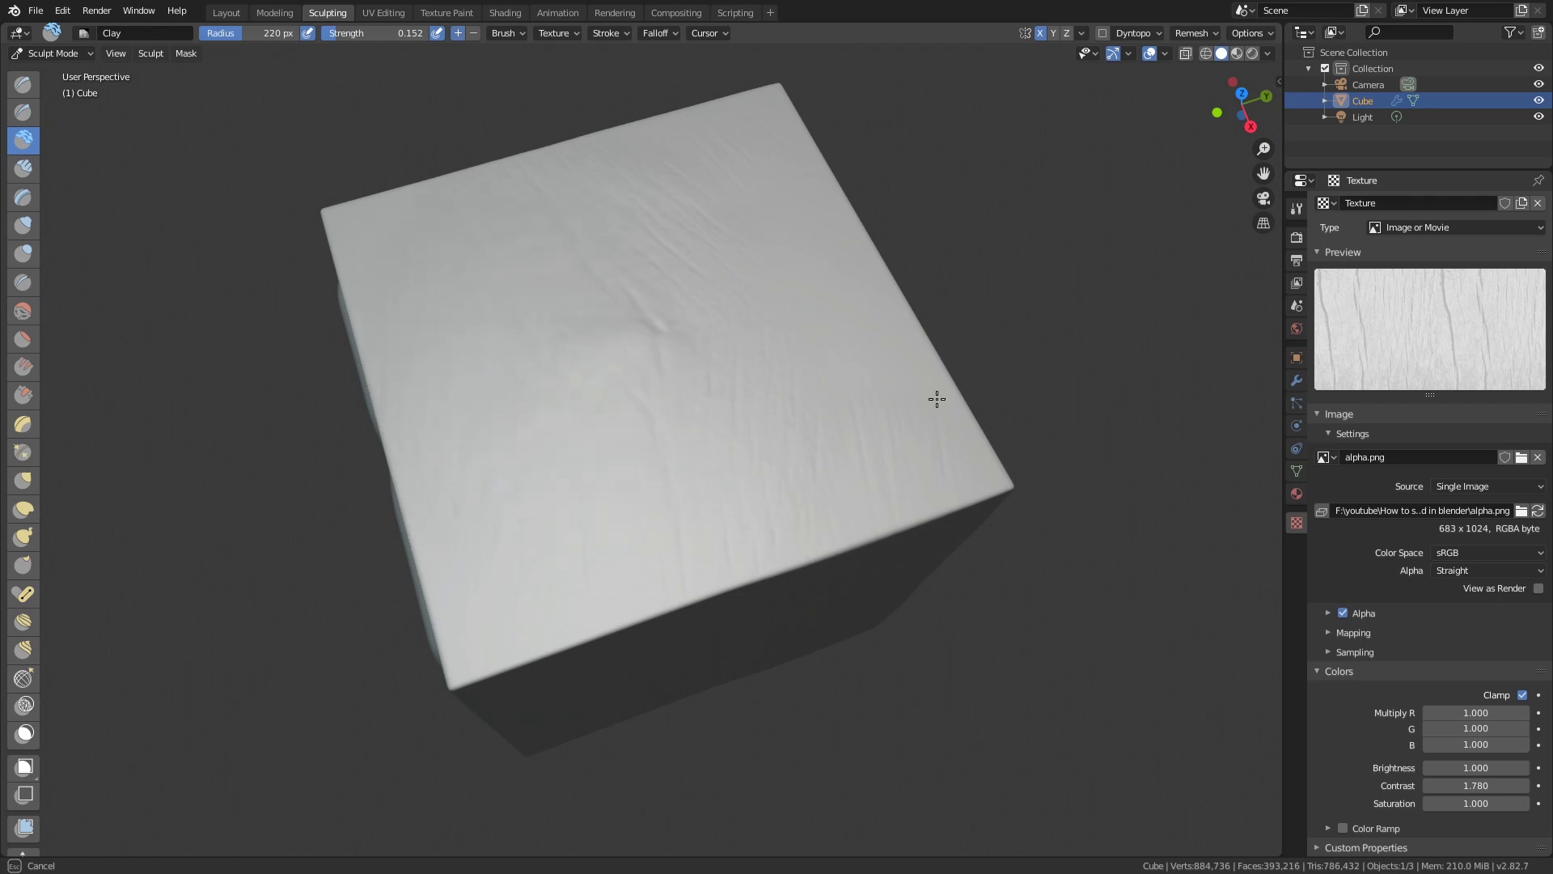
Sculpt faint wood-grain wrinkles across the cube's top face using the higher-contrast texture.
{"action": "middle_click_drag", "start_coordinate": [937, 398], "coordinate": [967, 416]}
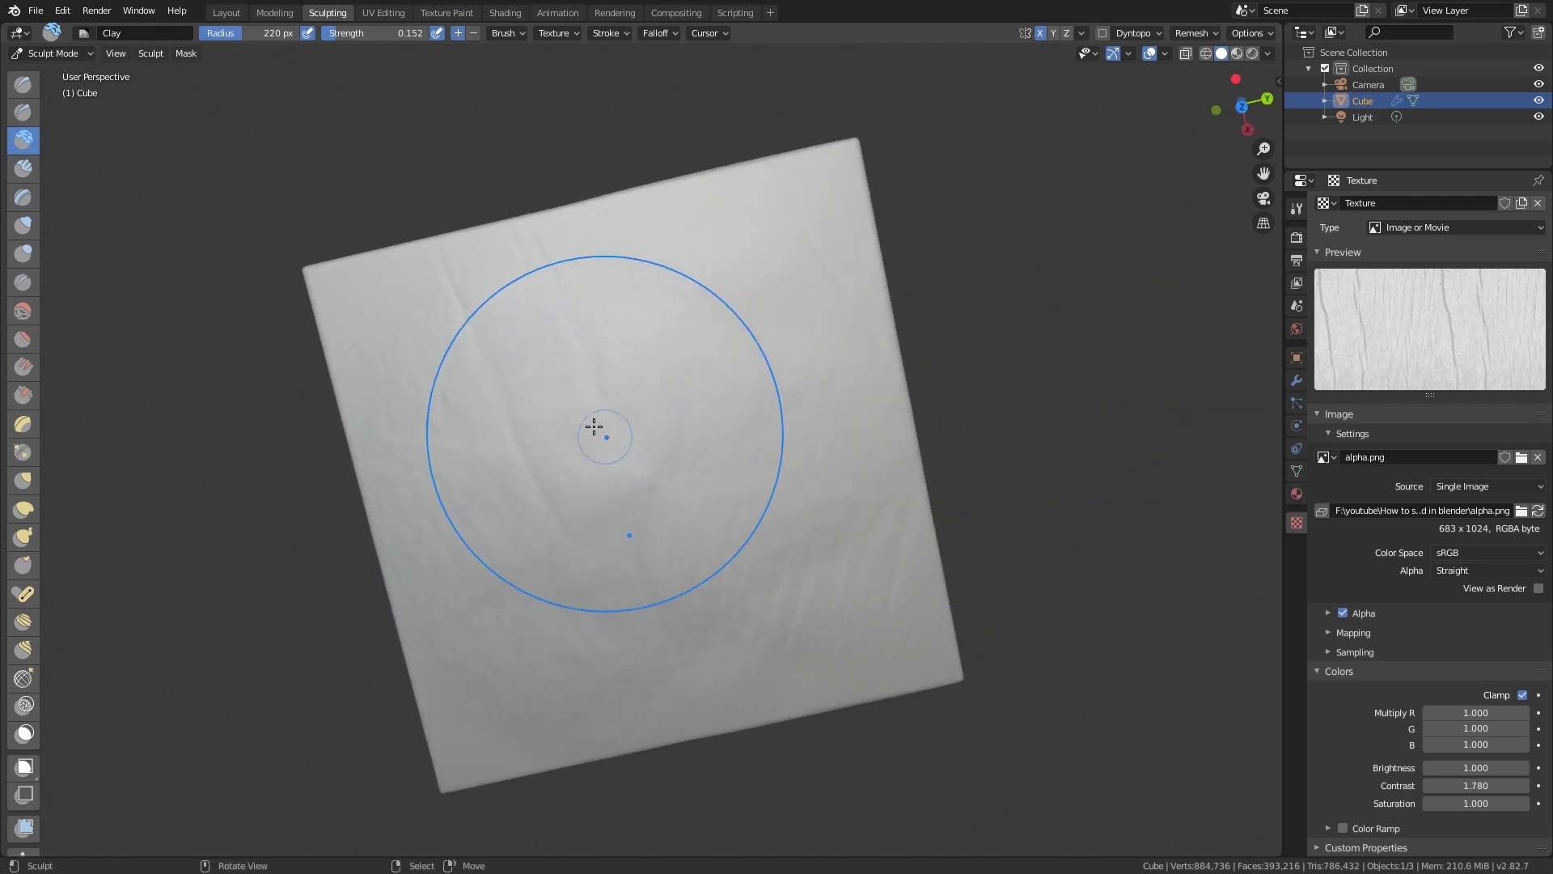
{"action": "mouse_move", "coordinate": [594, 426]}
{"action": "left_mouse_down"}
{"action": "mouse_move", "coordinate": [461, 280]}
{"action": "mouse_move", "coordinate": [538, 518]}
{"action": "mouse_move", "coordinate": [498, 371]}
{"action": "left_mouse_up"}
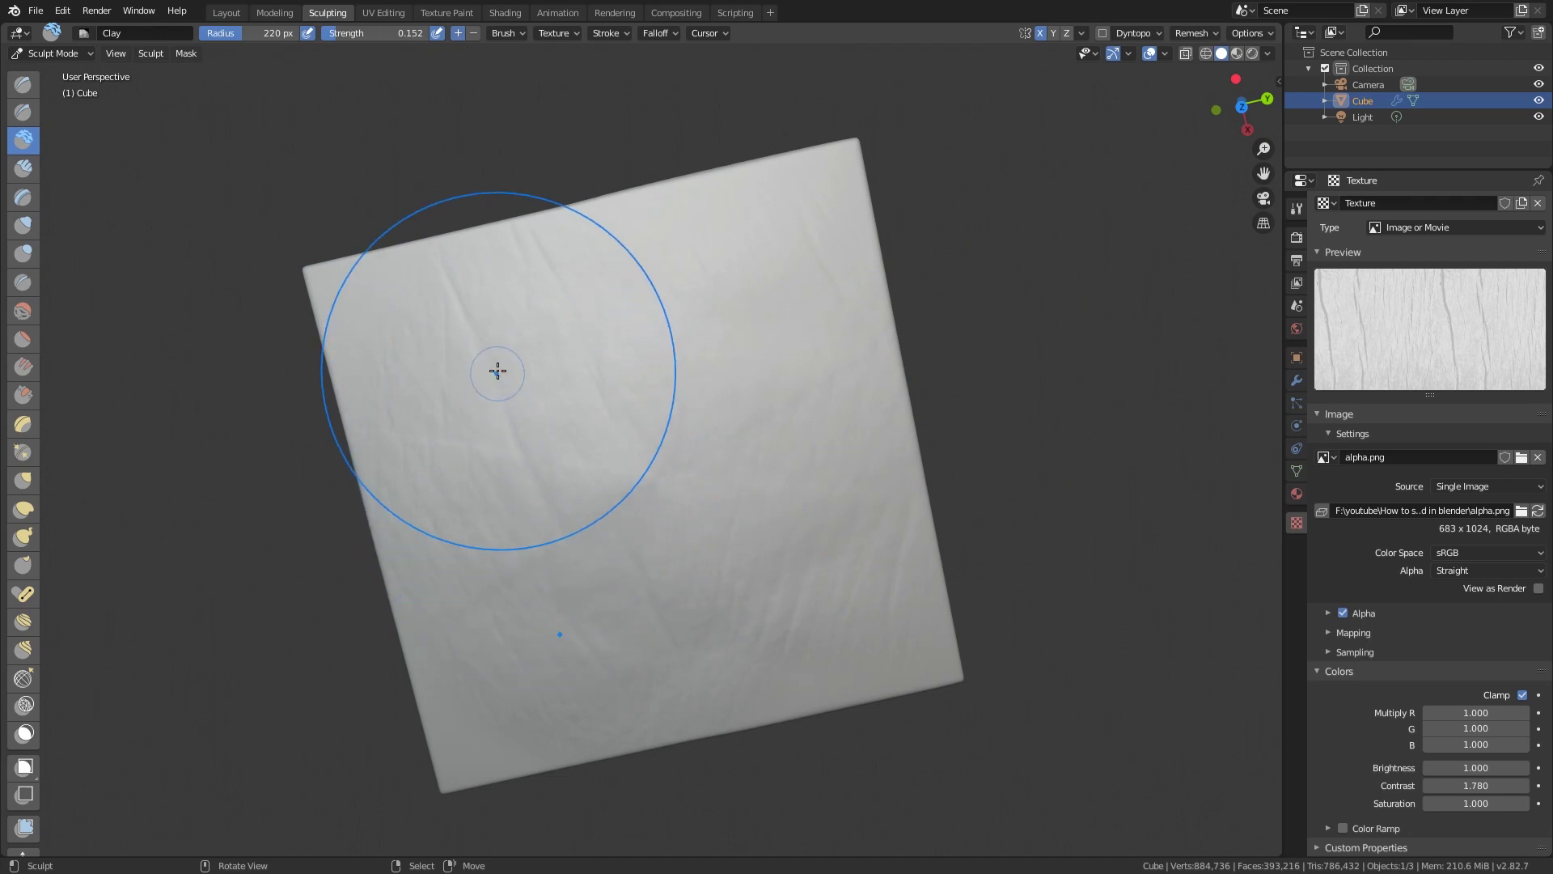
{"action": "middle_click_drag", "start_coordinate": [755, 479], "coordinate": [1001, 418]}
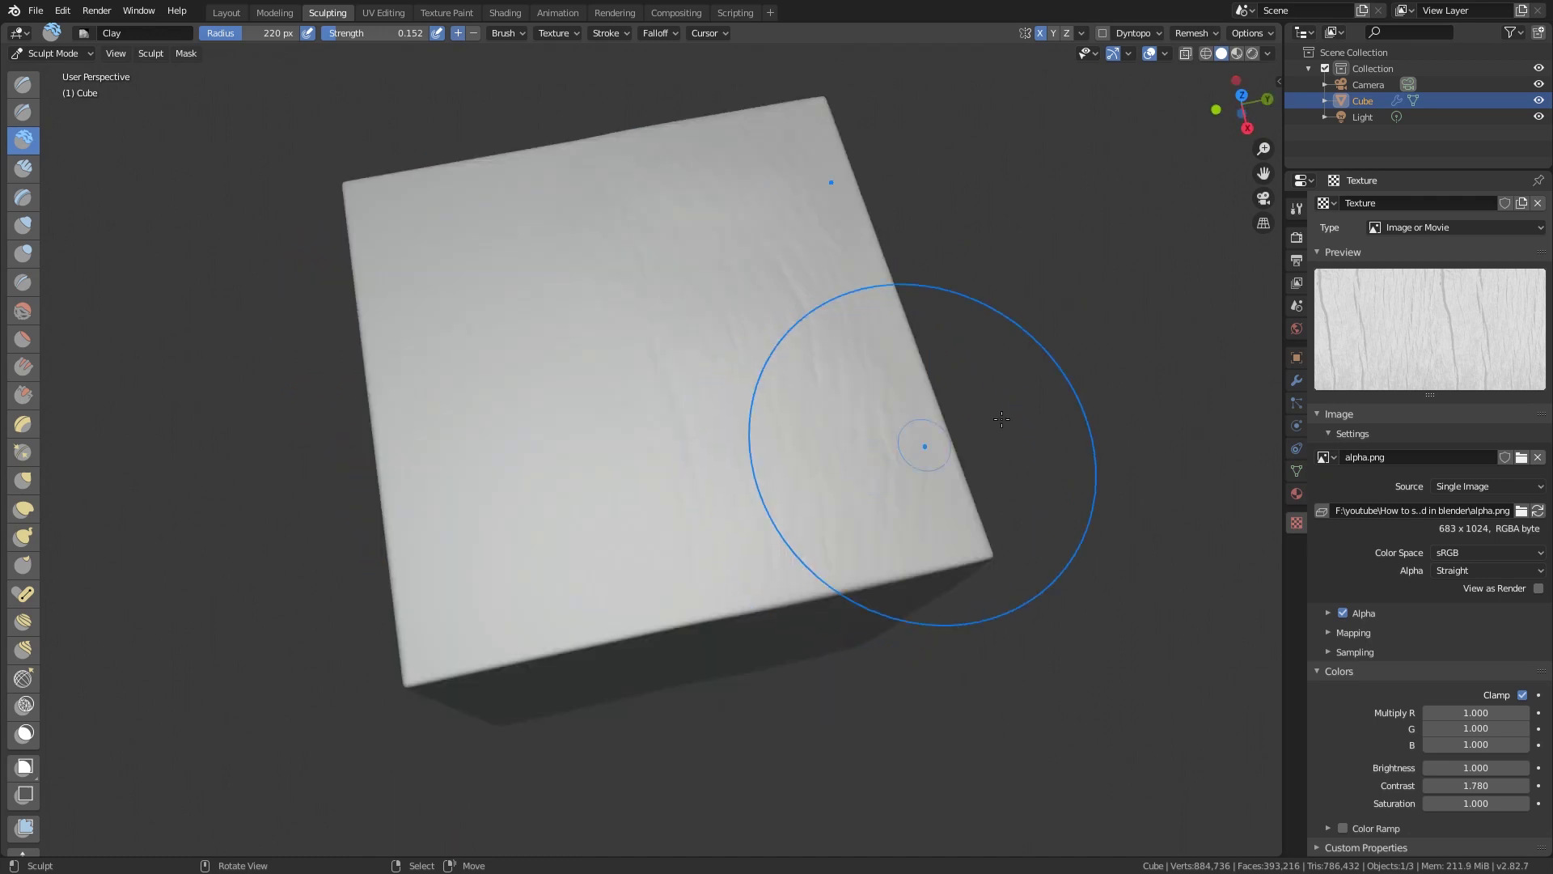
{"action": "left_click", "coordinate": [1297, 208]}
{"action": "scroll", "coordinate": [1432, 550], "scroll_direction": "down", "scroll_amount": 3}
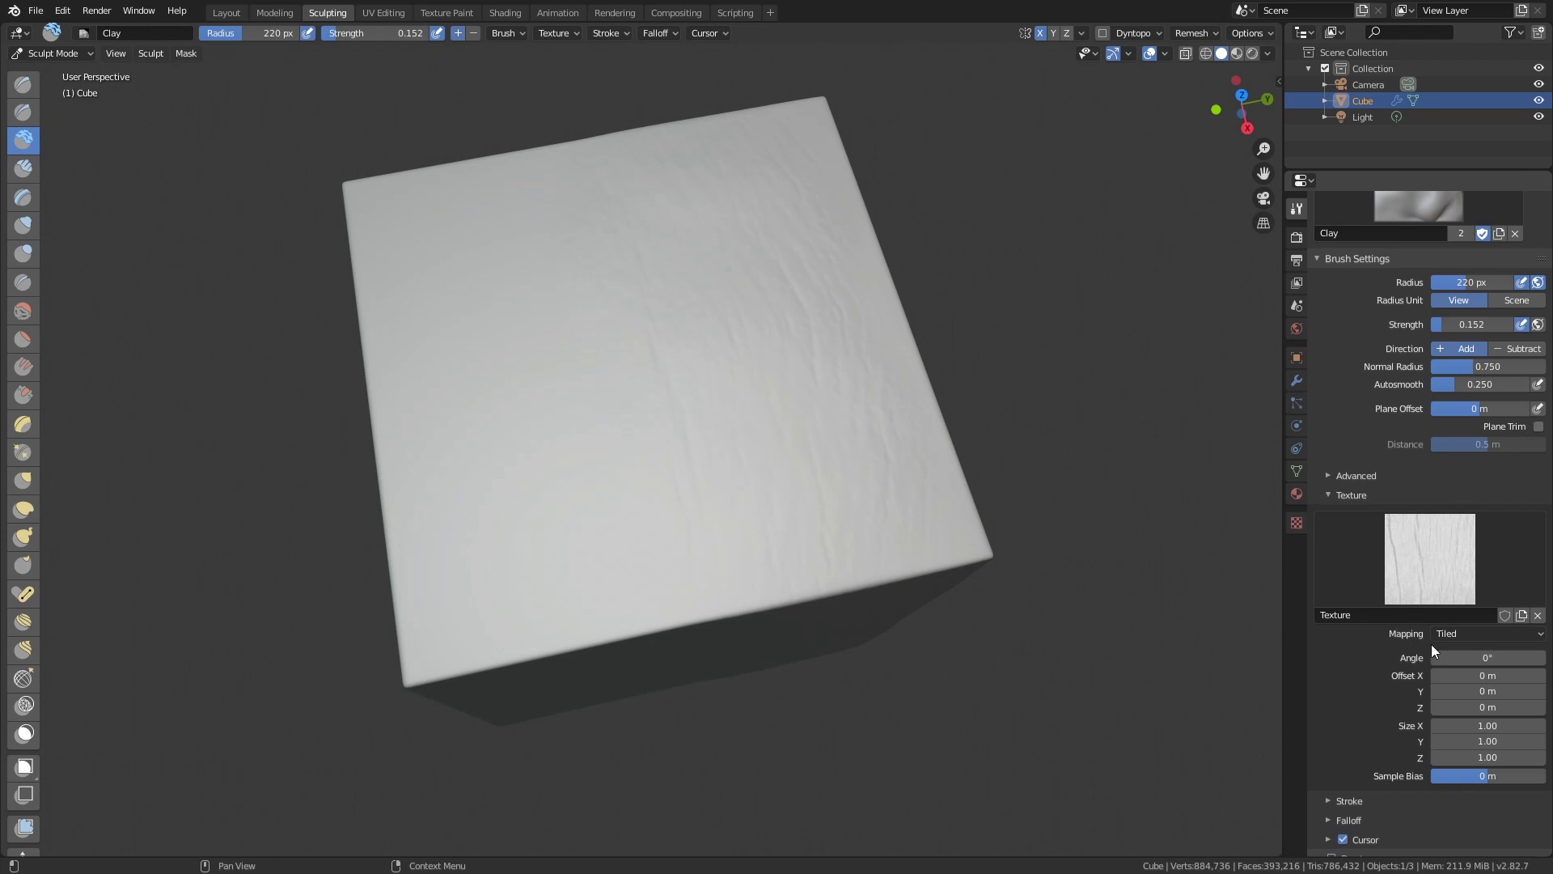
Set the brush texture mapping to Stencil and stroke stencilled grain across the top face.
{"action": "left_click", "coordinate": [1471, 635]}
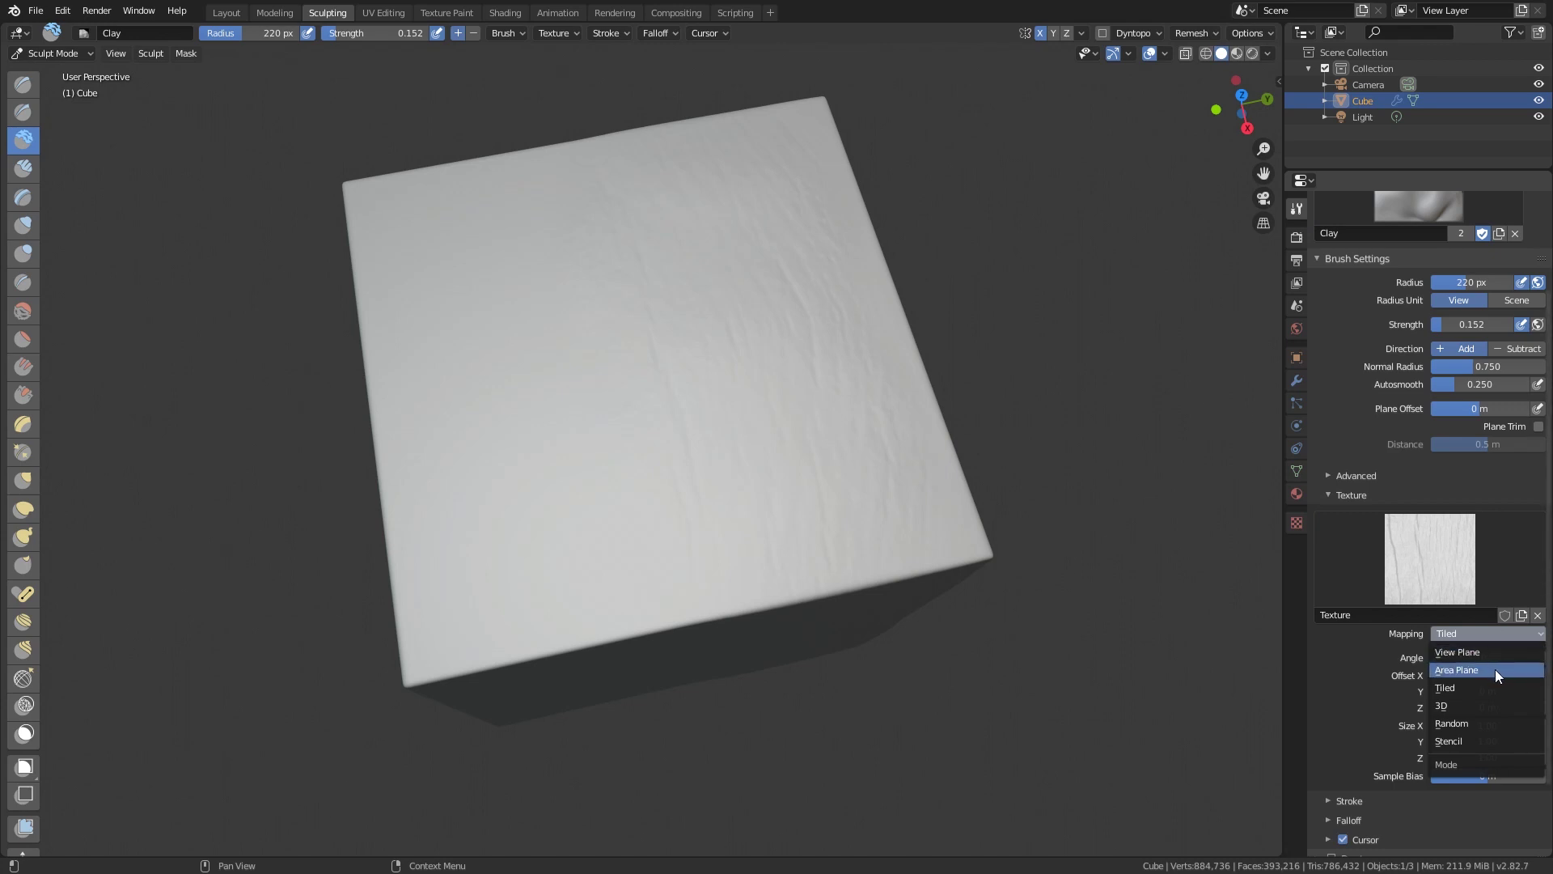
{"action": "left_click", "coordinate": [1473, 739]}
{"action": "middle_click_drag", "start_coordinate": [1036, 679], "coordinate": [811, 627]}
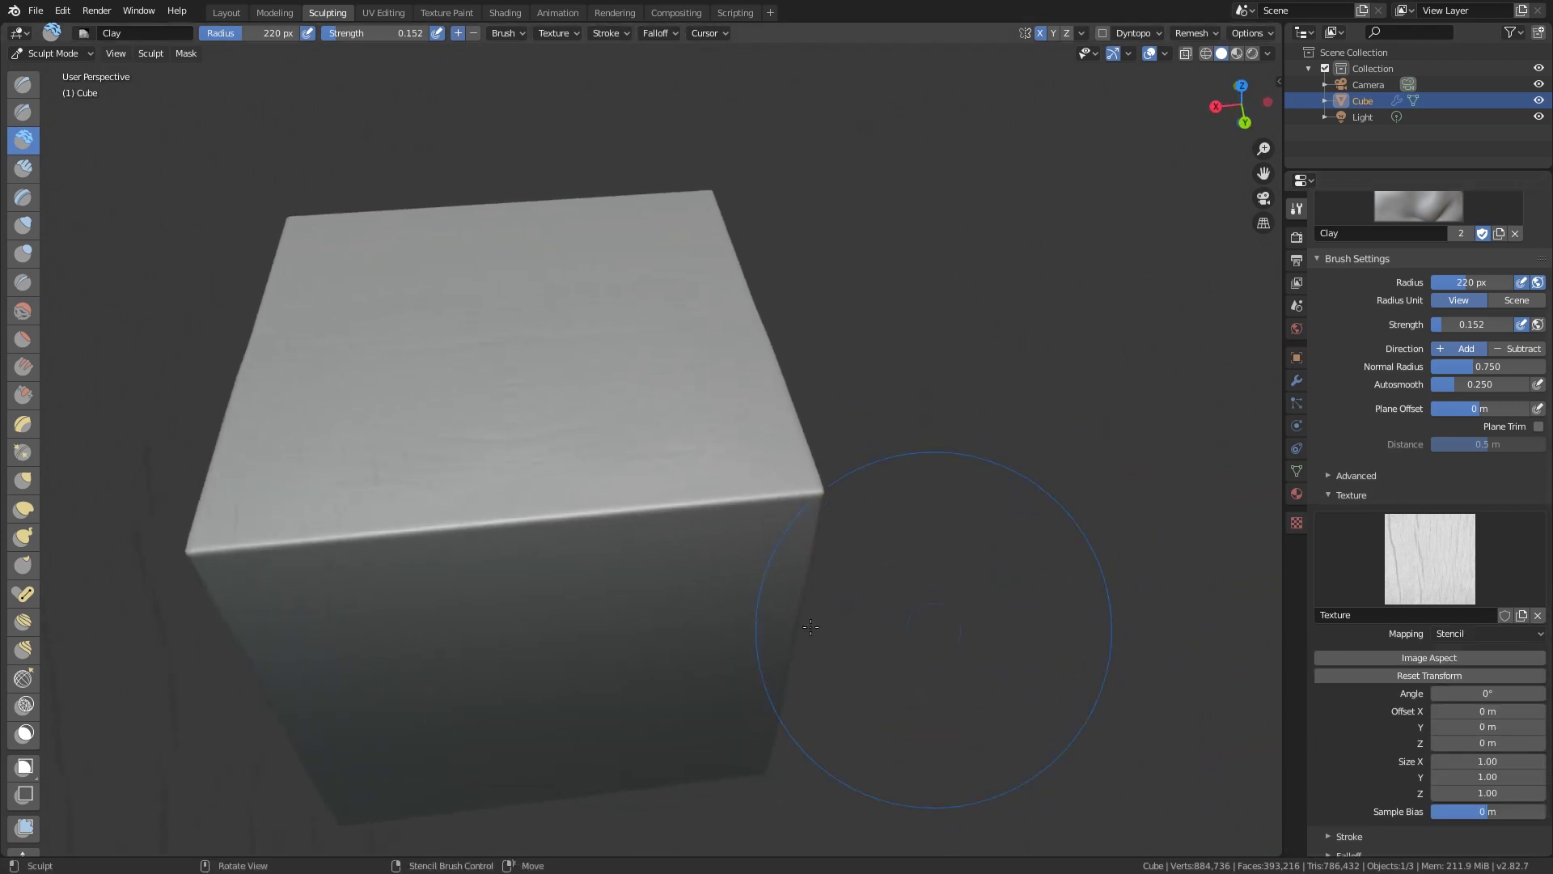
{"action": "left_click_drag", "start_coordinate": [811, 627], "coordinate": [243, 579]}
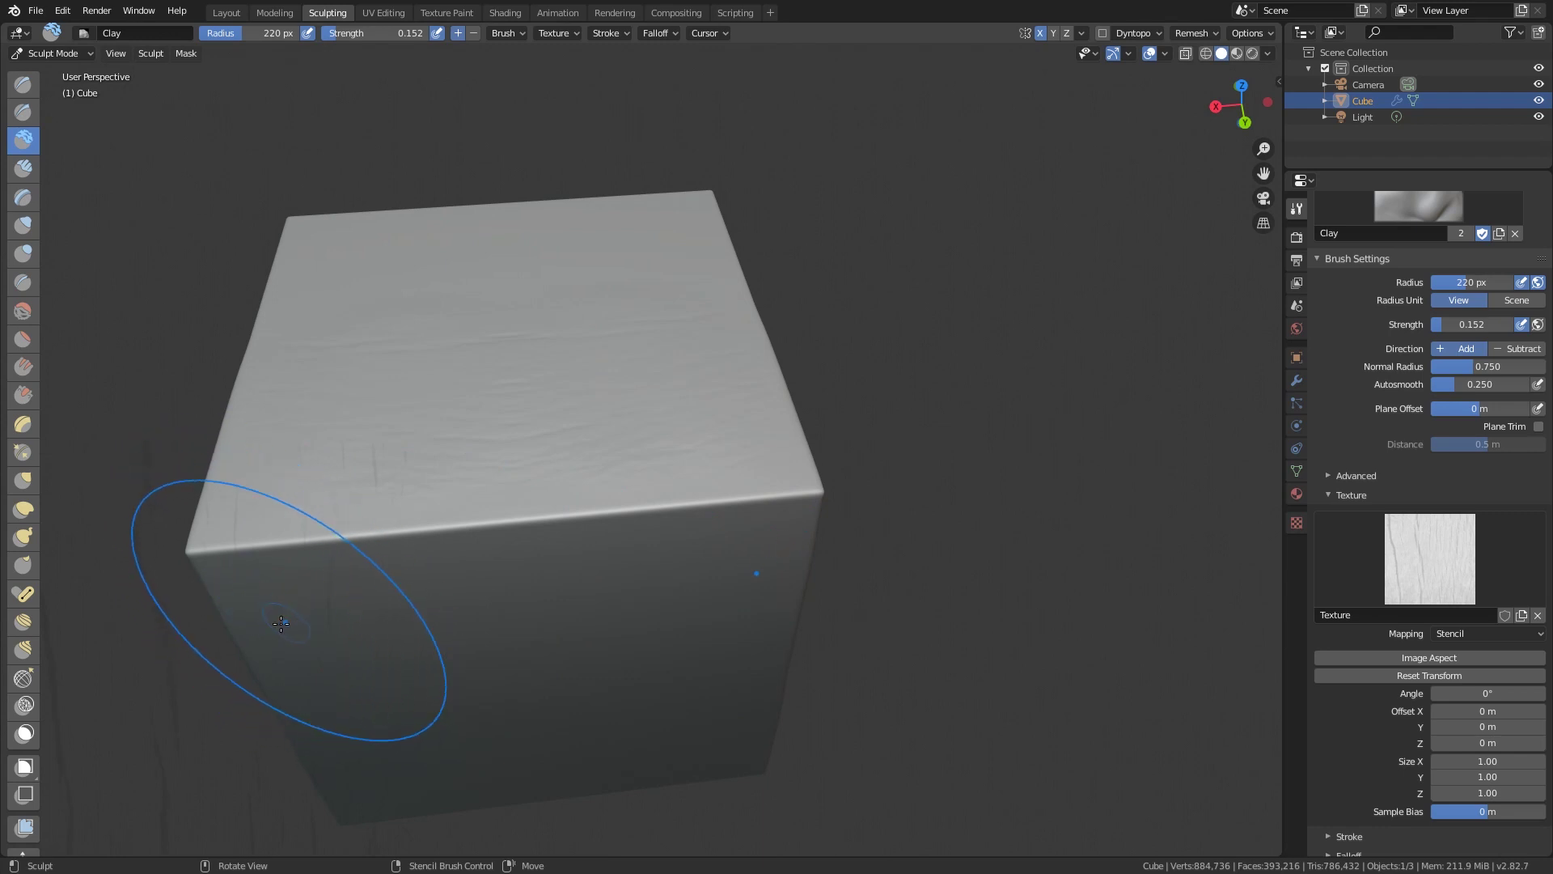
{"action": "mouse_move", "coordinate": [161, 647]}
{"action": "left_mouse_down"}
{"action": "mouse_move", "coordinate": [370, 503]}
{"action": "mouse_move", "coordinate": [355, 823]}
{"action": "left_mouse_up"}
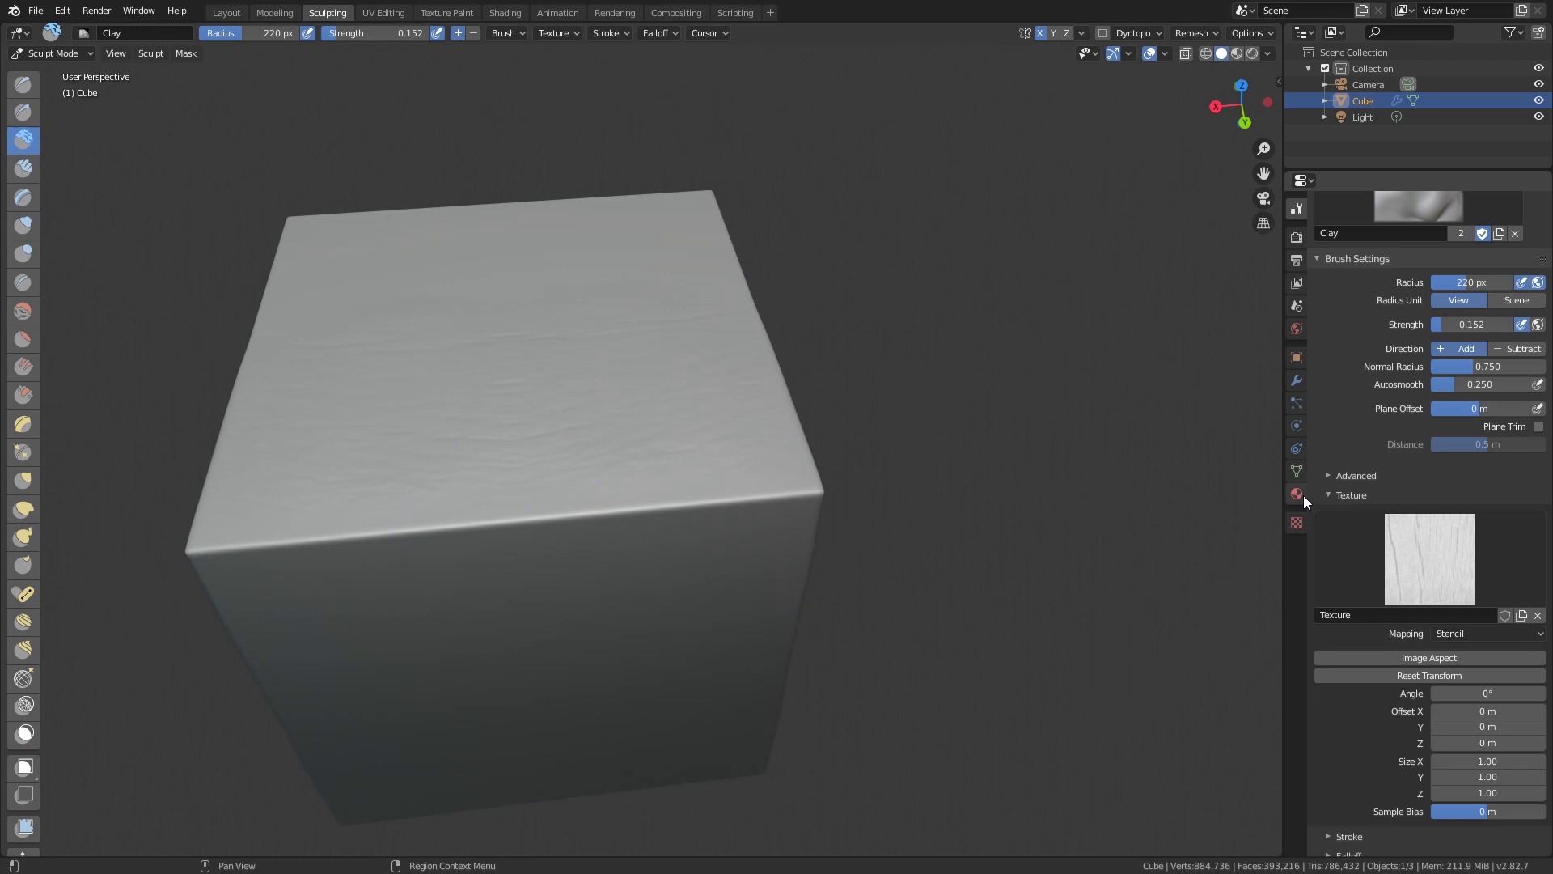
Reset the brush texture contrast to 1.000.
{"action": "left_click", "coordinate": [1297, 522]}
{"action": "left_click", "coordinate": [1476, 786]}
{"action": "type", "text": "1.78"}
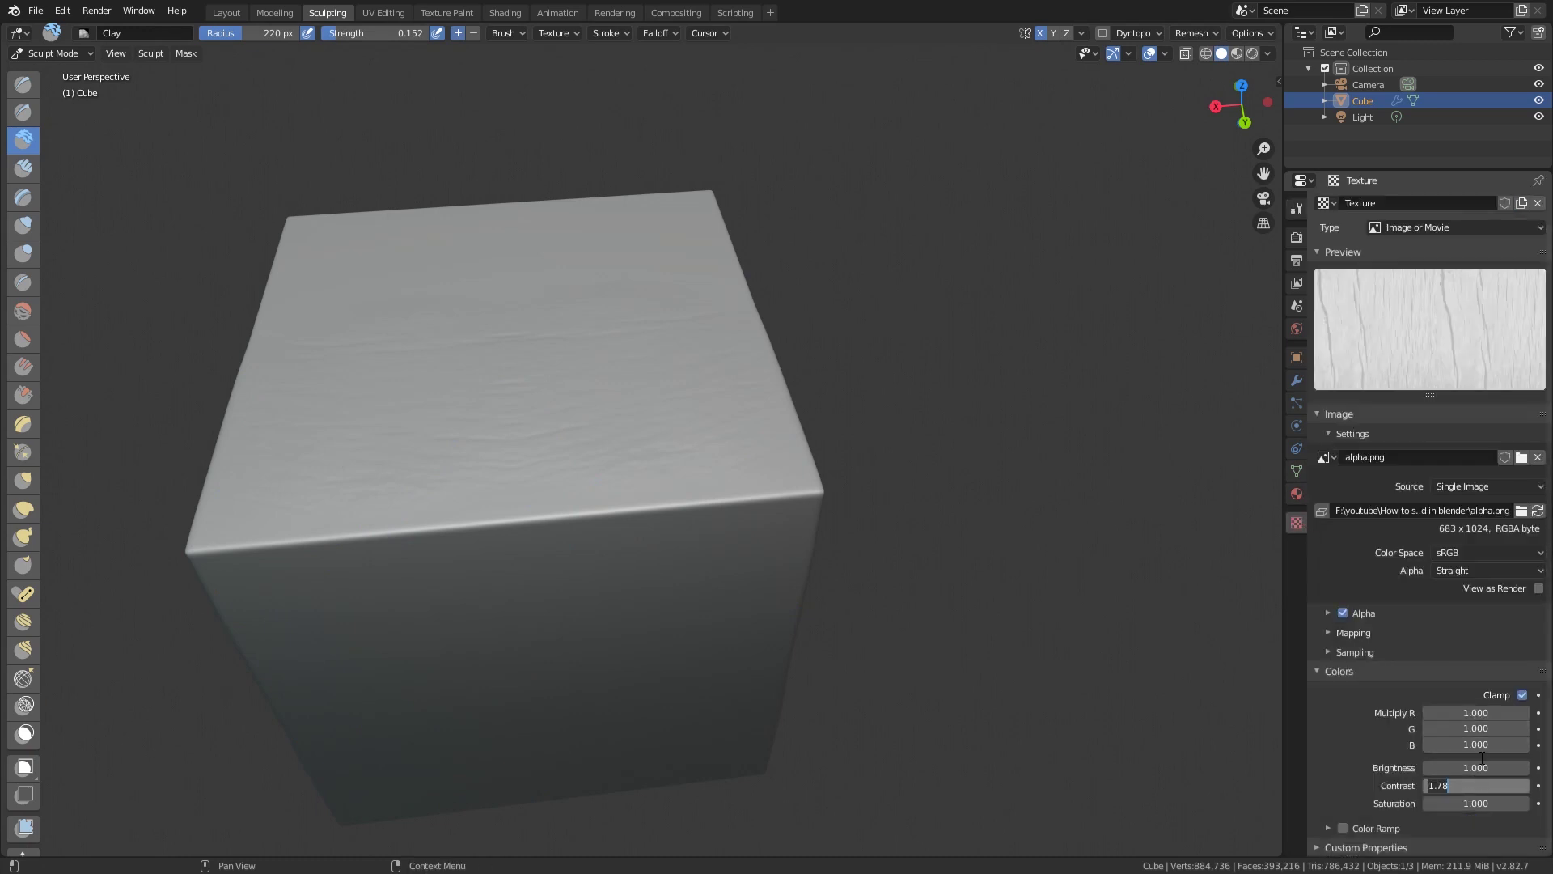
{"action": "key", "text": "Escape"}
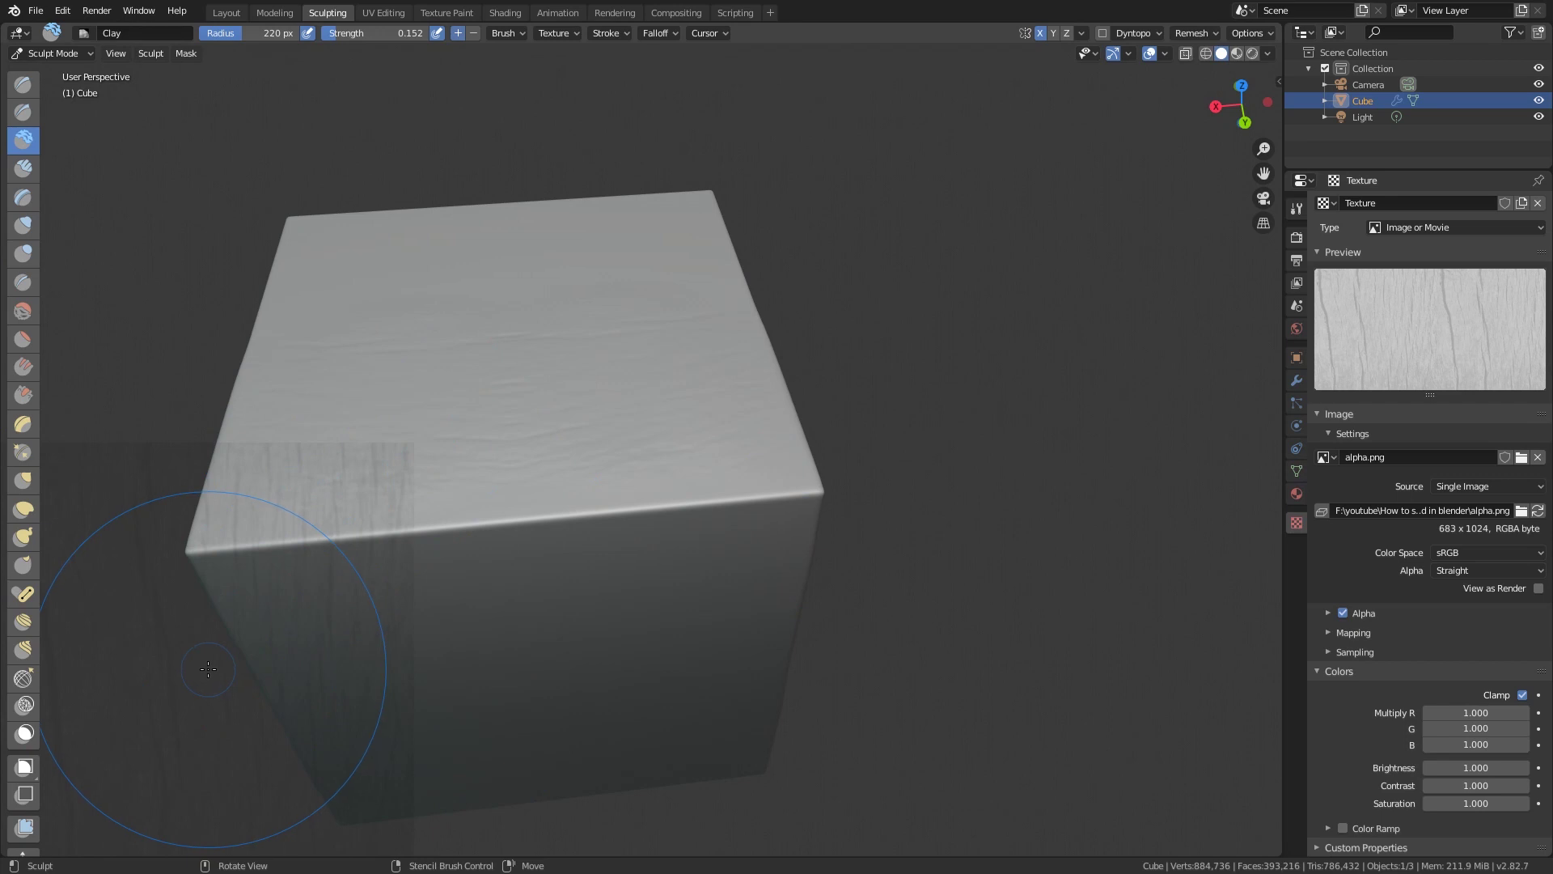
Center and rotate the wood-grain stencil over the cube's front face.
{"action": "middle_click_drag", "start_coordinate": [316, 696], "coordinate": [634, 582]}
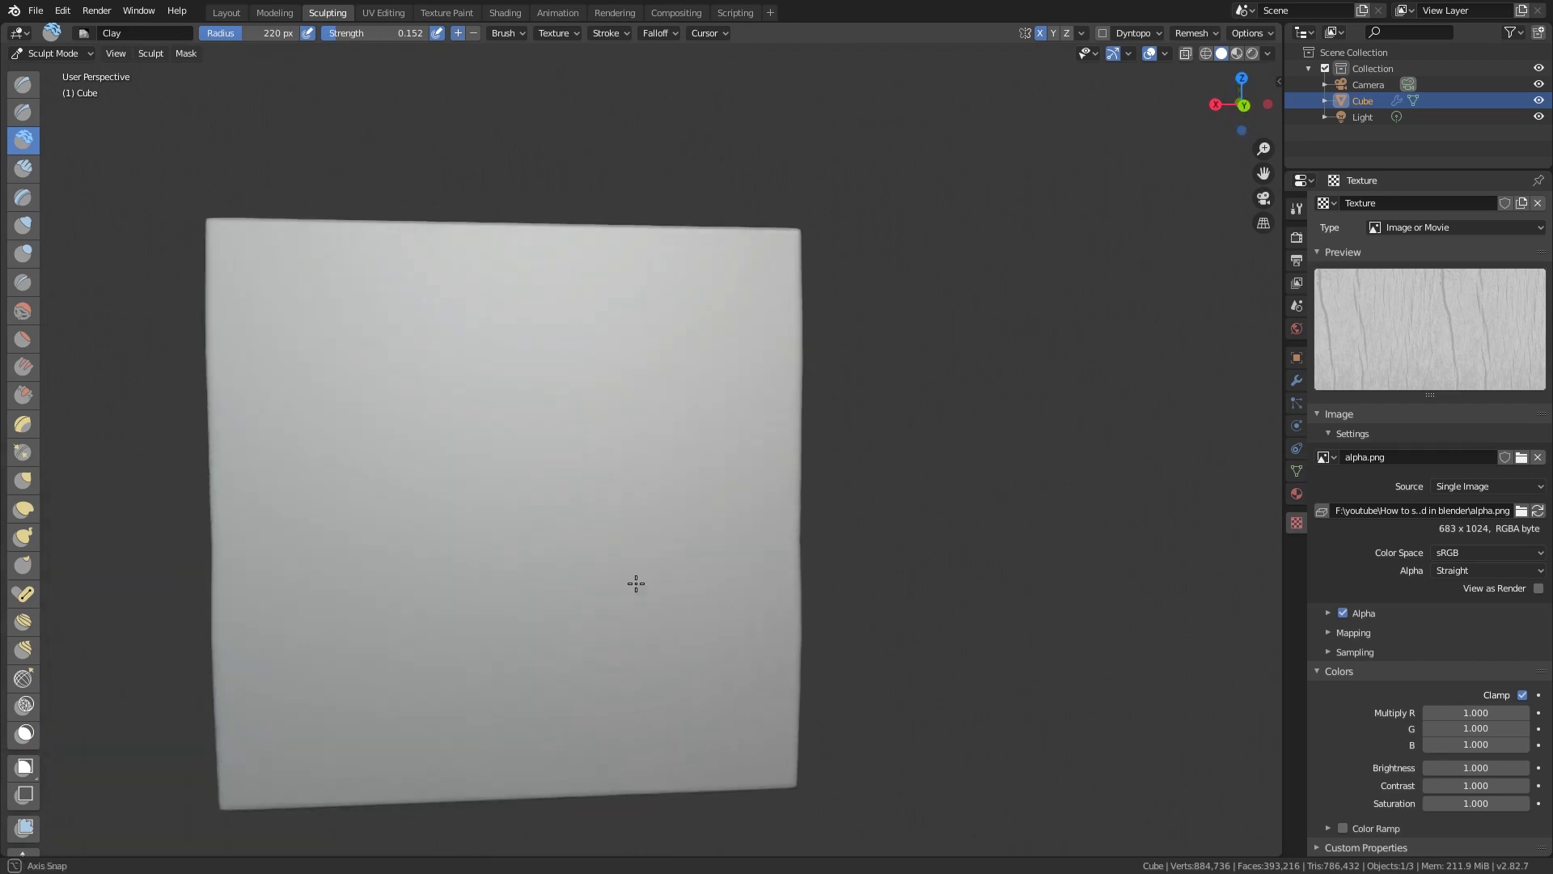
{"action": "right_click_drag", "start_coordinate": [175, 670], "coordinate": [450, 540]}
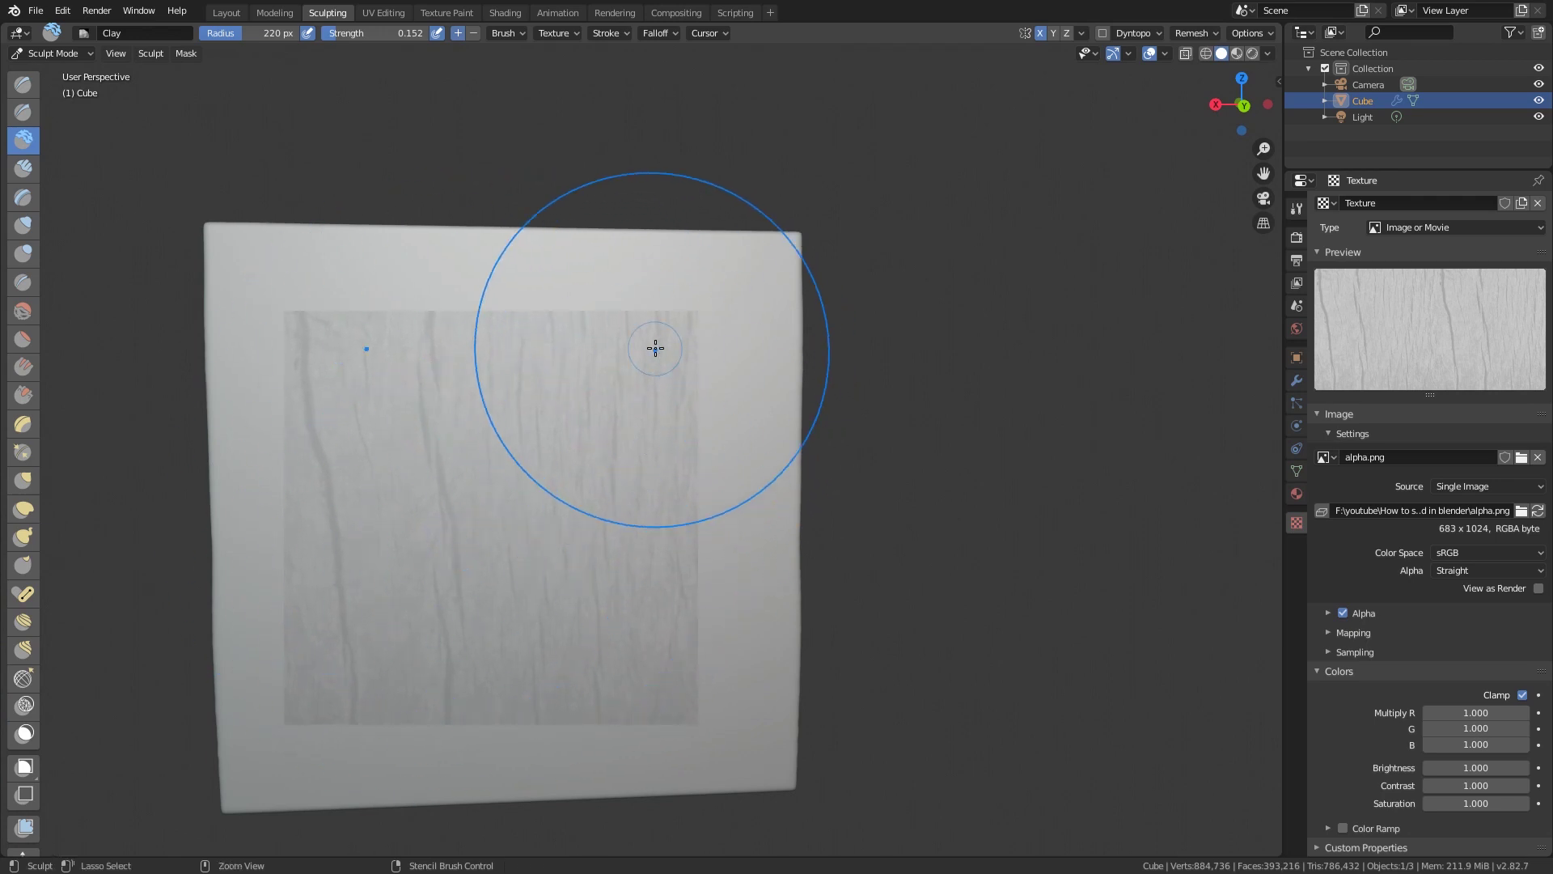
{"action": "mouse_move", "coordinate": [652, 347]}
{"action": "right_mouse_down", "text": "ctrl"}
{"action": "mouse_move", "coordinate": [669, 375]}
{"action": "mouse_move", "coordinate": [582, 301]}
{"action": "mouse_move", "coordinate": [529, 303]}
{"action": "mouse_move", "coordinate": [621, 406]}
{"action": "mouse_move", "coordinate": [572, 340]}
{"action": "mouse_move", "coordinate": [621, 382]}
{"action": "mouse_move", "coordinate": [693, 323]}
{"action": "mouse_move", "coordinate": [620, 387]}
{"action": "mouse_move", "coordinate": [676, 340]}
{"action": "right_mouse_up", "text": "ctrl"}
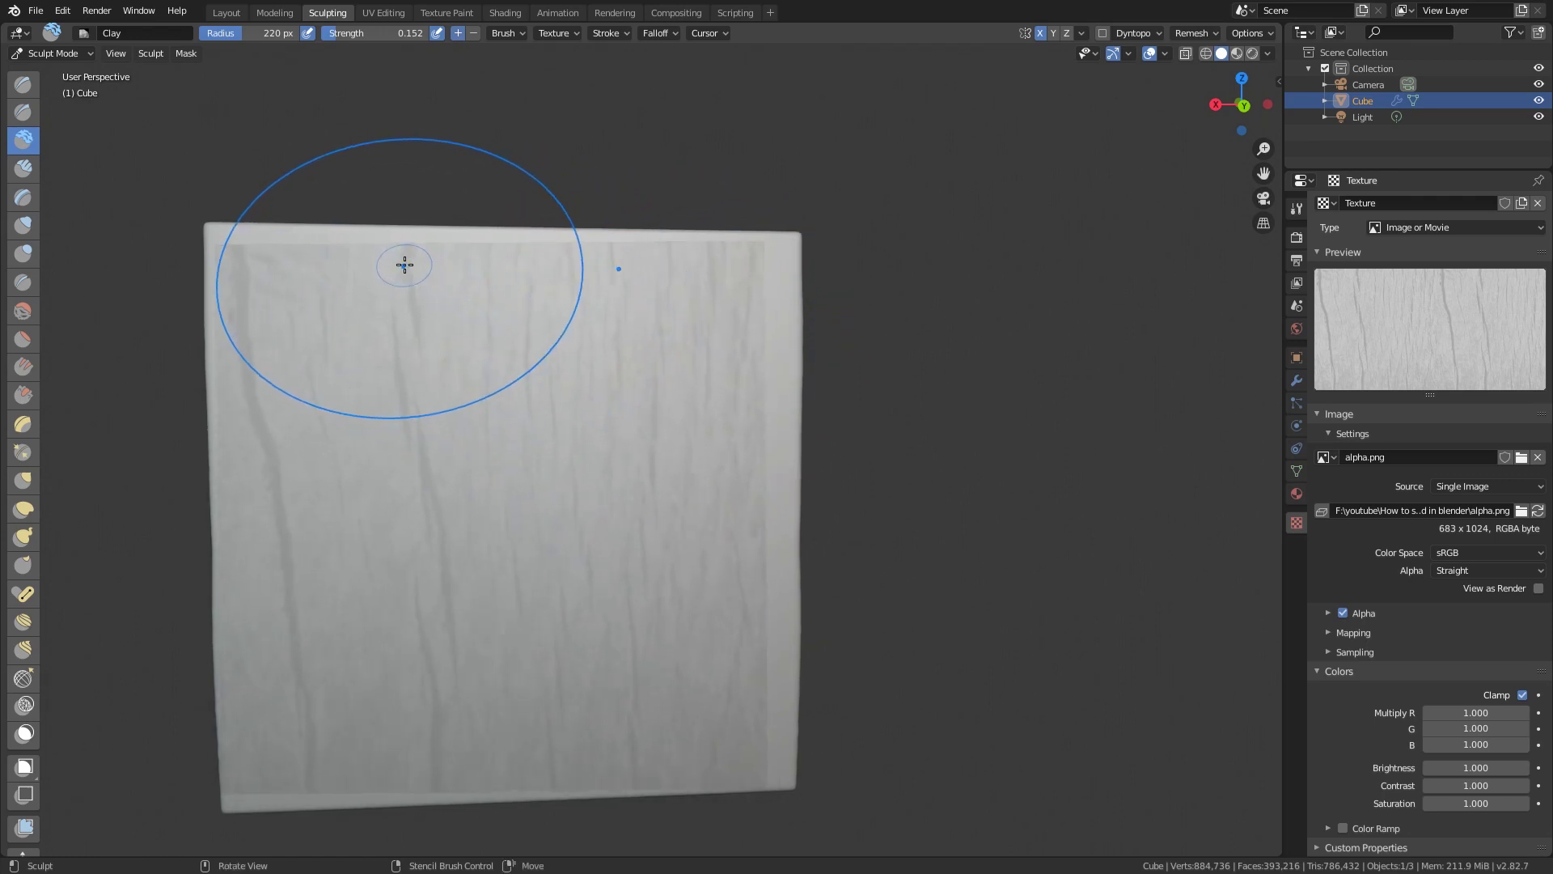
Paint Clay strokes through the stencil to stamp deep grain relief on the front face.
{"action": "mouse_move", "coordinate": [405, 267]}
{"action": "left_mouse_down"}
{"action": "mouse_move", "coordinate": [648, 436]}
{"action": "mouse_move", "coordinate": [597, 383]}
{"action": "mouse_move", "coordinate": [704, 451]}
{"action": "mouse_move", "coordinate": [614, 315]}
{"action": "mouse_move", "coordinate": [404, 332]}
{"action": "mouse_move", "coordinate": [412, 278]}
{"action": "mouse_move", "coordinate": [410, 450]}
{"action": "left_mouse_up"}
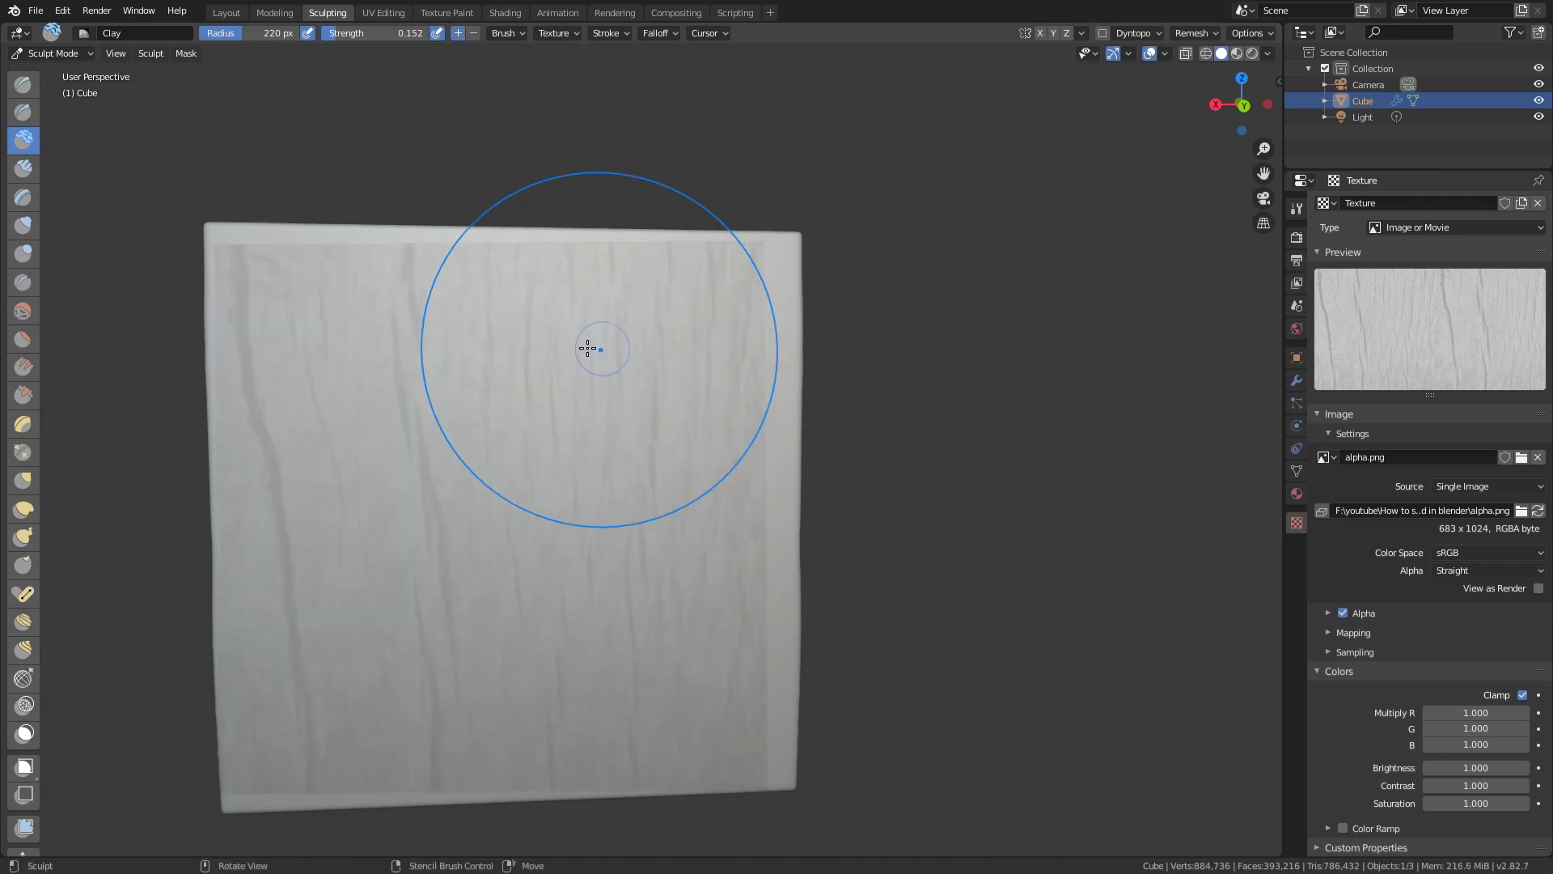
{"action": "mouse_move", "coordinate": [412, 272]}
{"action": "left_mouse_down"}
{"action": "mouse_move", "coordinate": [404, 585]}
{"action": "mouse_move", "coordinate": [419, 725]}
{"action": "mouse_move", "coordinate": [410, 308]}
{"action": "left_mouse_up"}
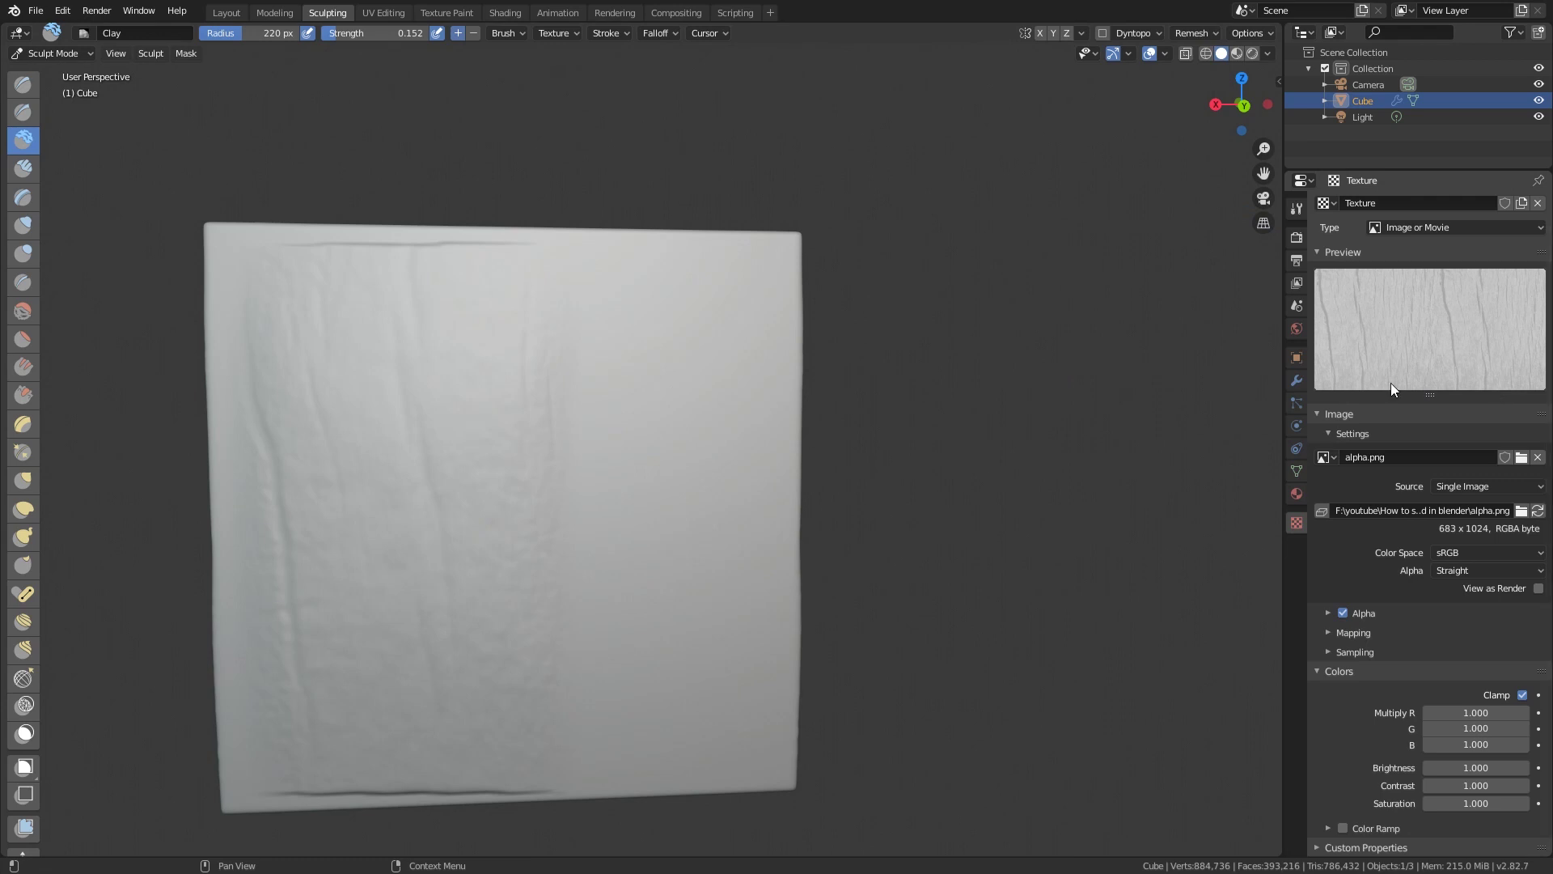
{"action": "left_click", "coordinate": [1297, 380]}
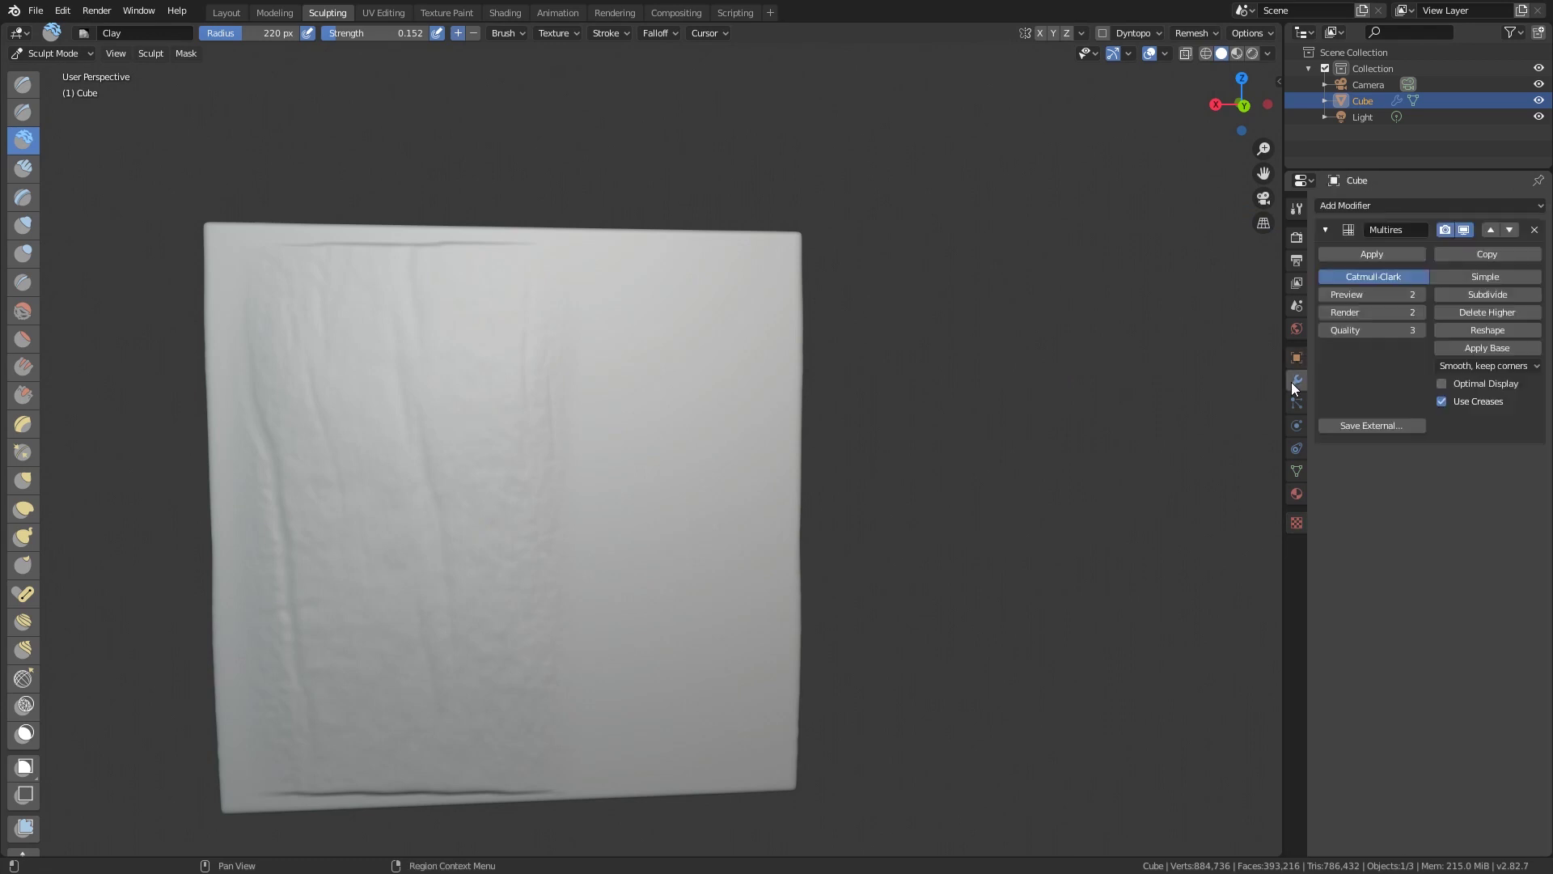
Subdivide Multires to a third level (1,572,864 faces) and re-sculpt finer grain through the stencil.
{"action": "left_click", "coordinate": [1450, 300]}
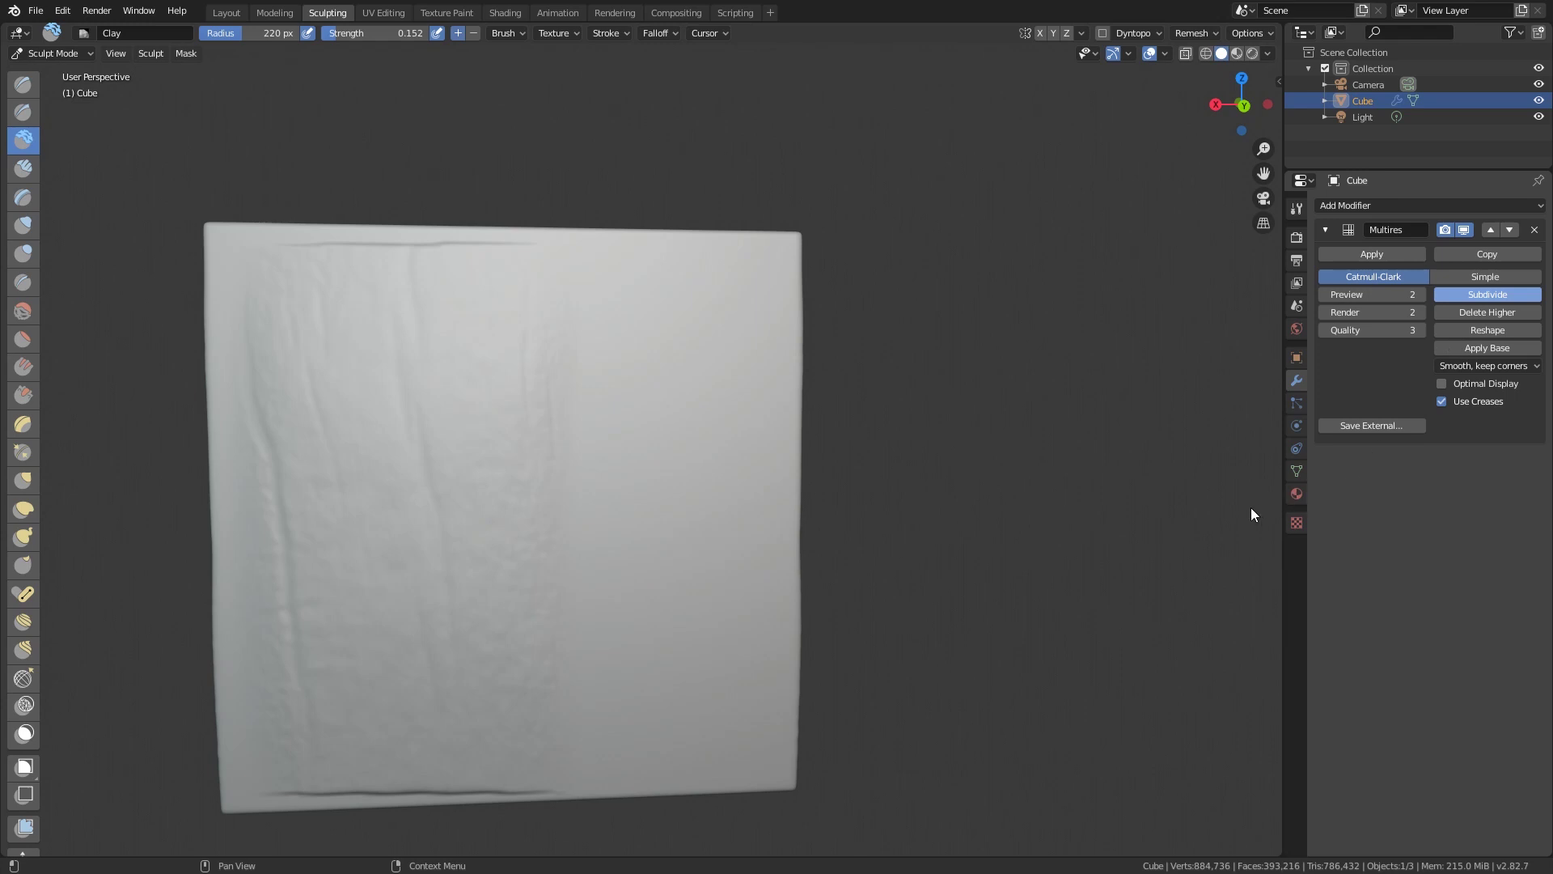
{"action": "middle_click_drag", "start_coordinate": [1161, 468], "coordinate": [688, 567]}
{"action": "mouse_move", "coordinate": [482, 700]}
{"action": "left_mouse_down"}
{"action": "mouse_move", "coordinate": [452, 664]}
{"action": "mouse_move", "coordinate": [411, 372]}
{"action": "left_mouse_up"}
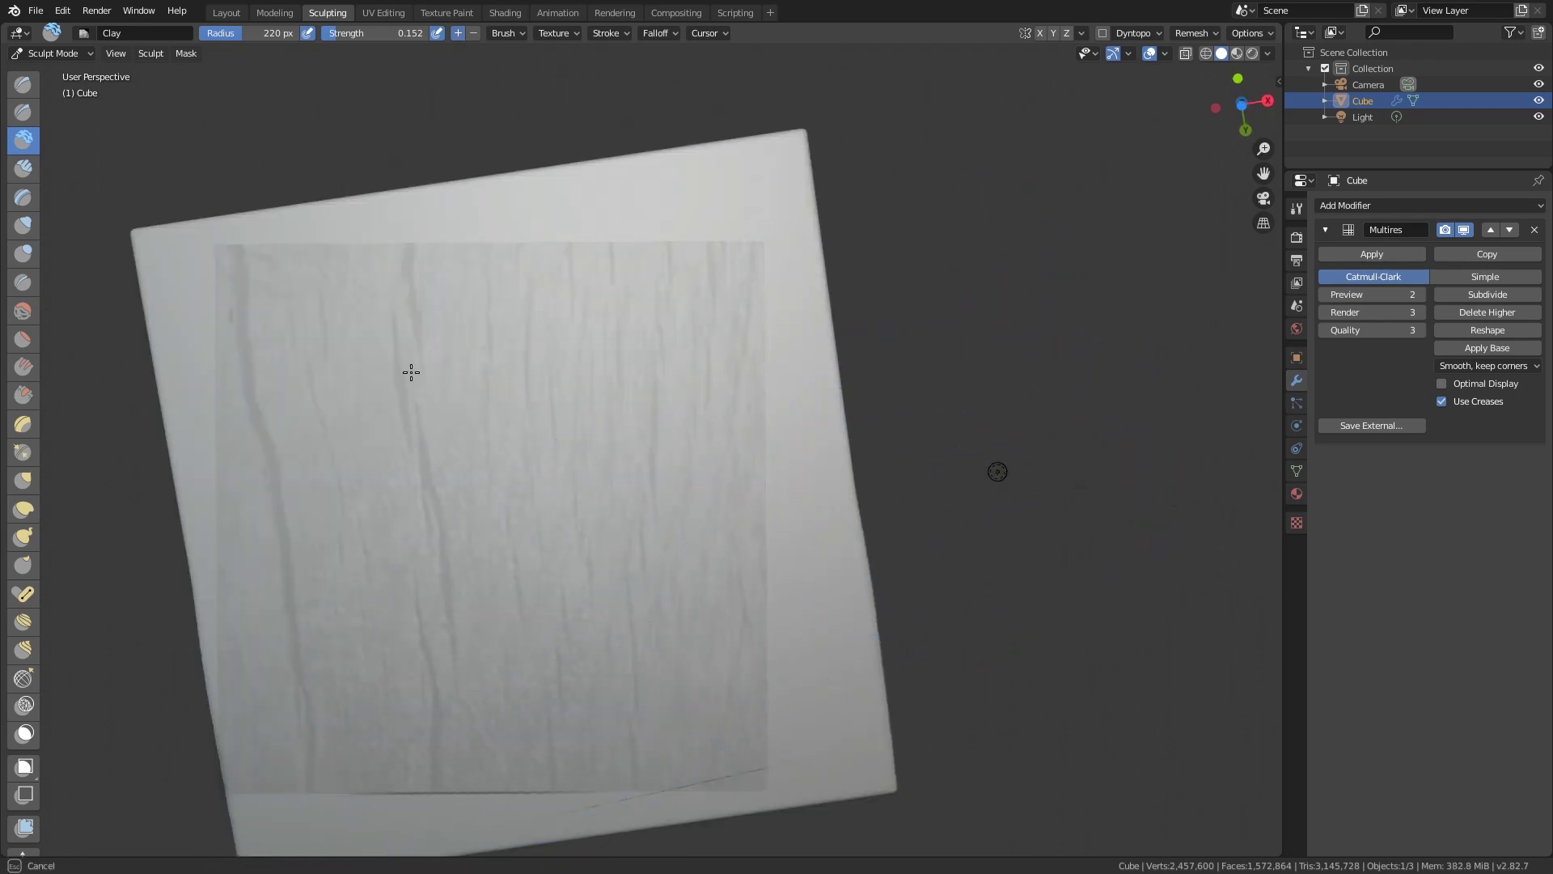
{"action": "left_click_drag", "start_coordinate": [406, 277], "coordinate": [405, 251]}
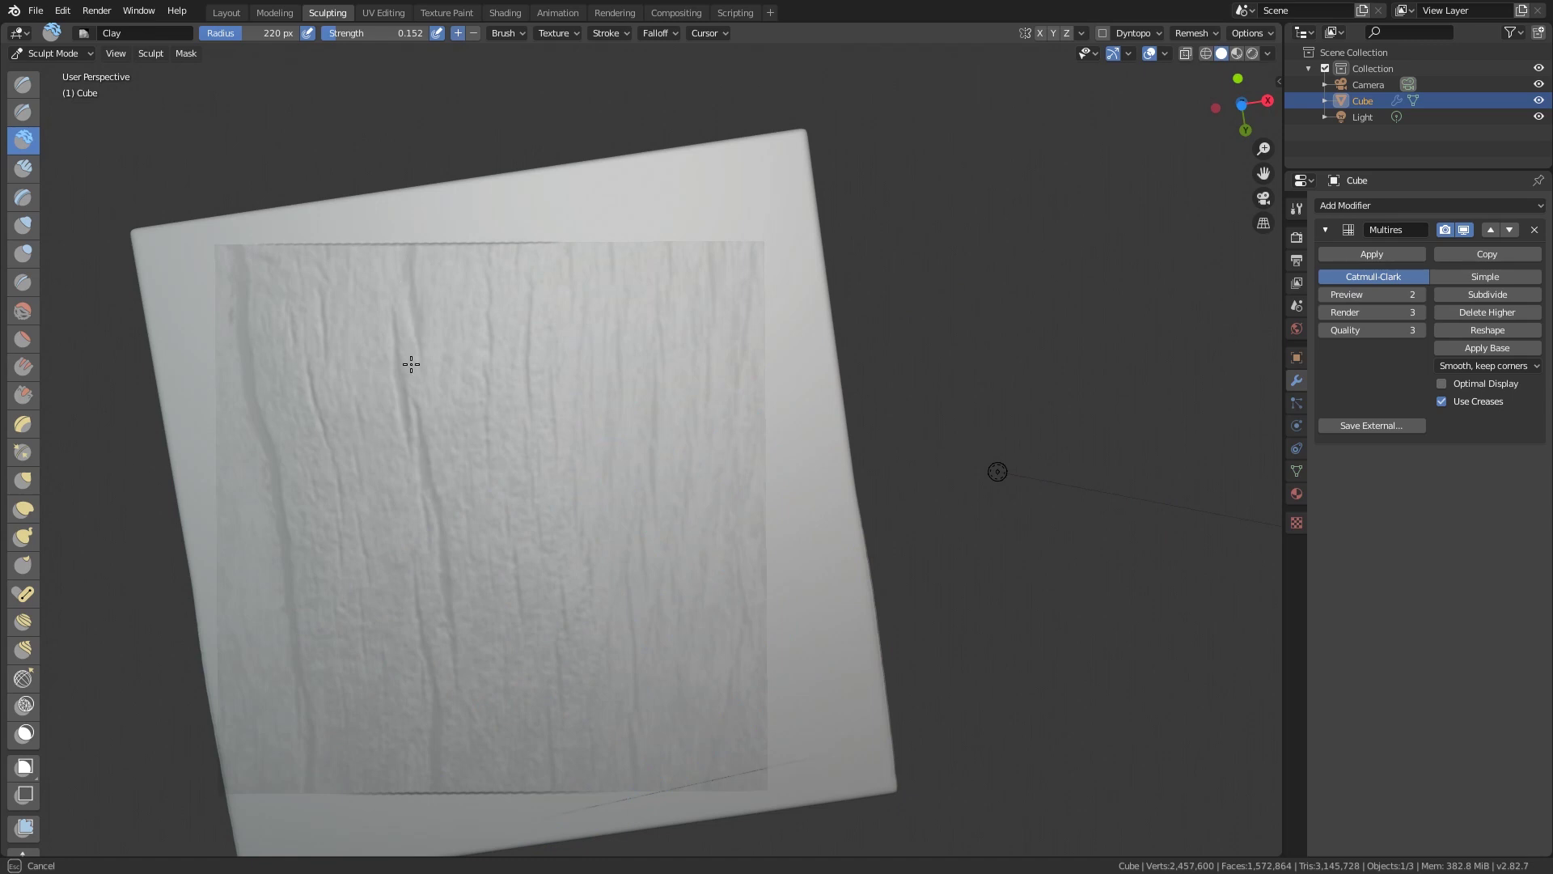
{"action": "left_click_drag", "start_coordinate": [411, 364], "coordinate": [472, 382]}
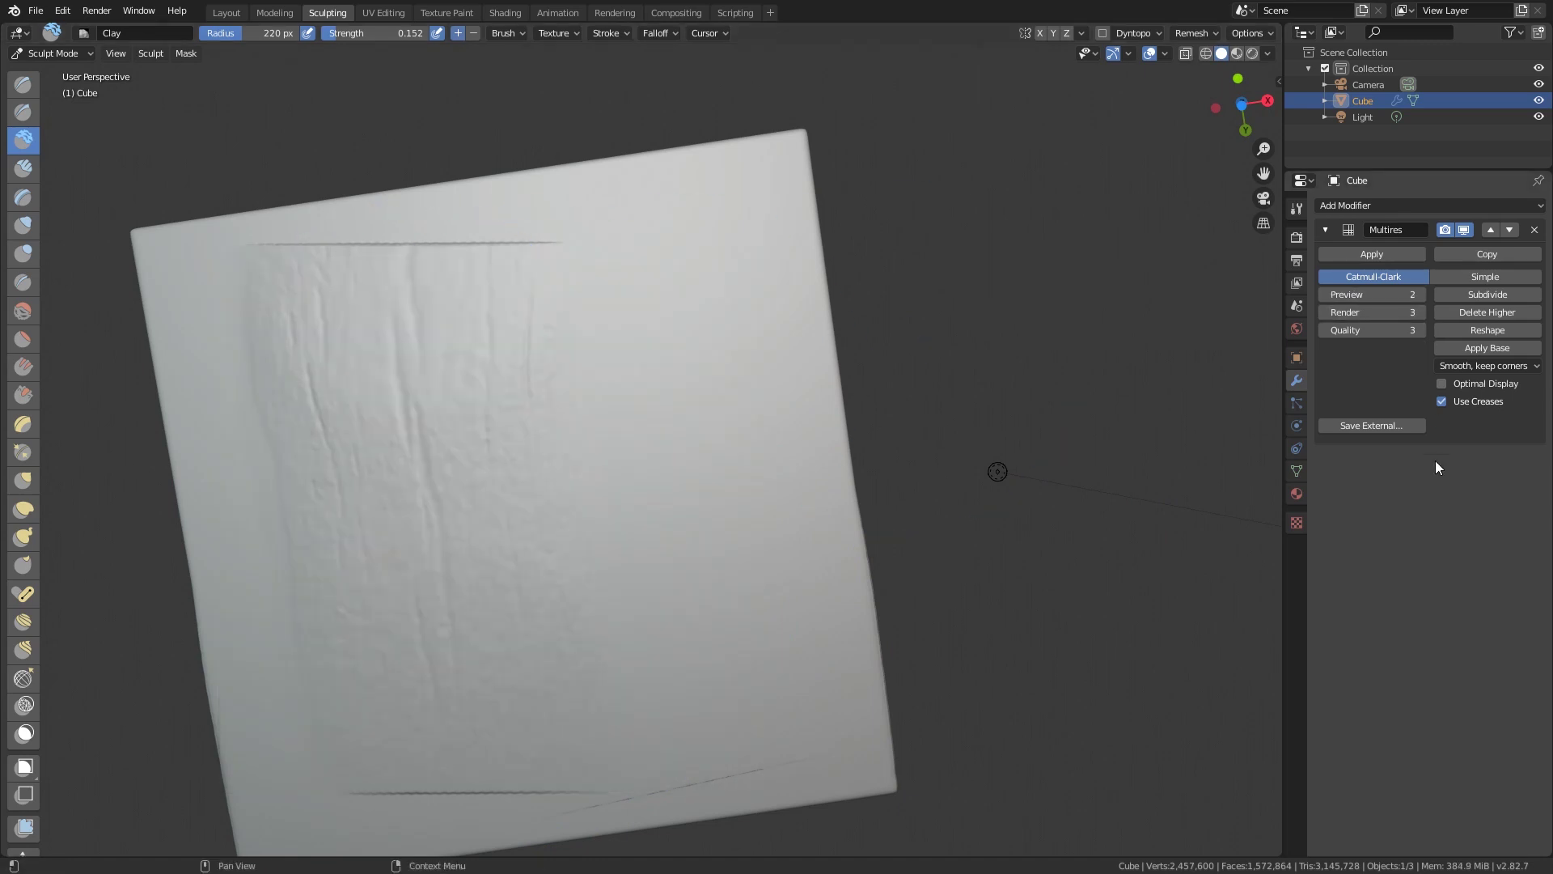